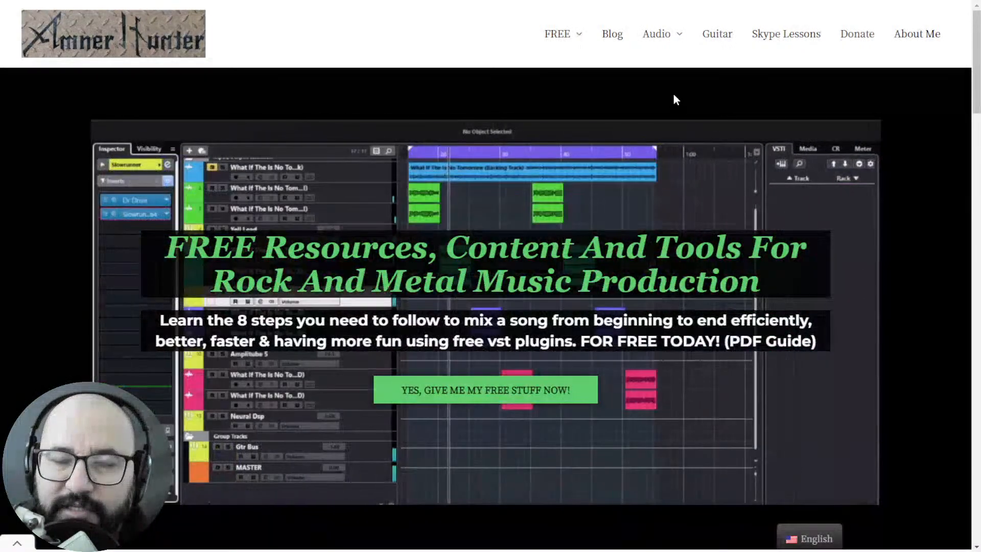
Step: Examine the NOS BUNDLE post for the TUBA, TuPRE and Kolin descriptions, TUBA's features, supported formats and download links
mouse_move(571, 39)
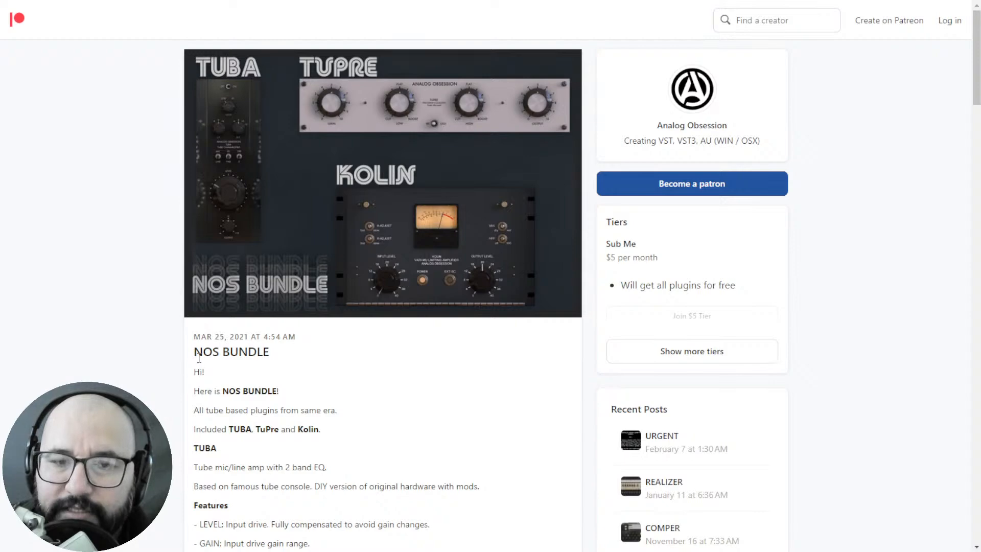
scroll(154, 327, "down", 1)
scroll(154, 328, "up", 1)
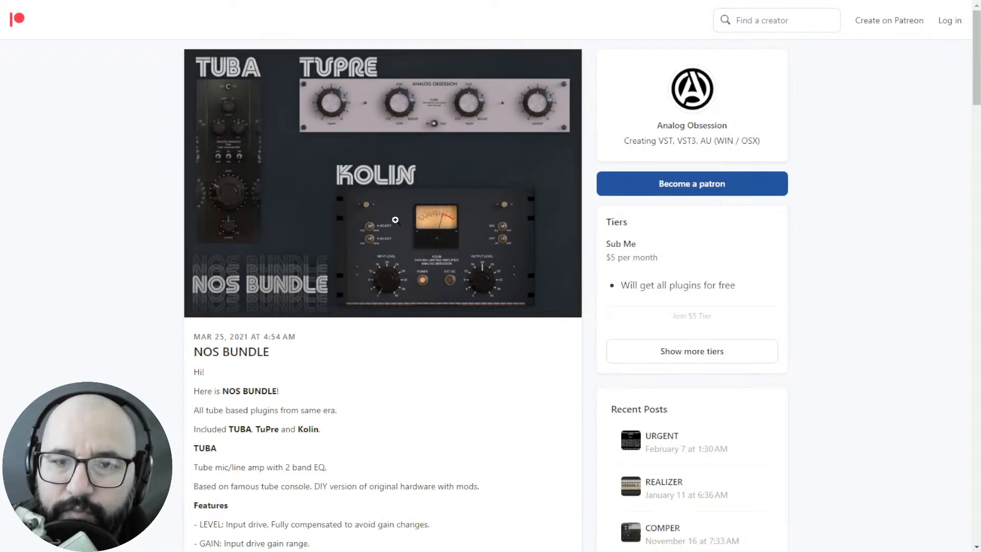
scroll(158, 288, "down", 3)
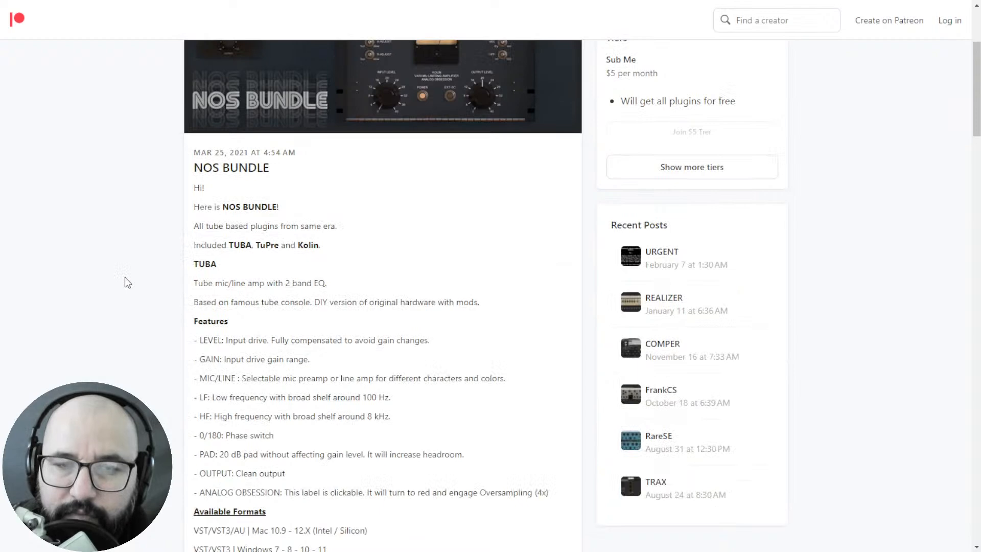
scroll(128, 283, "down", 3)
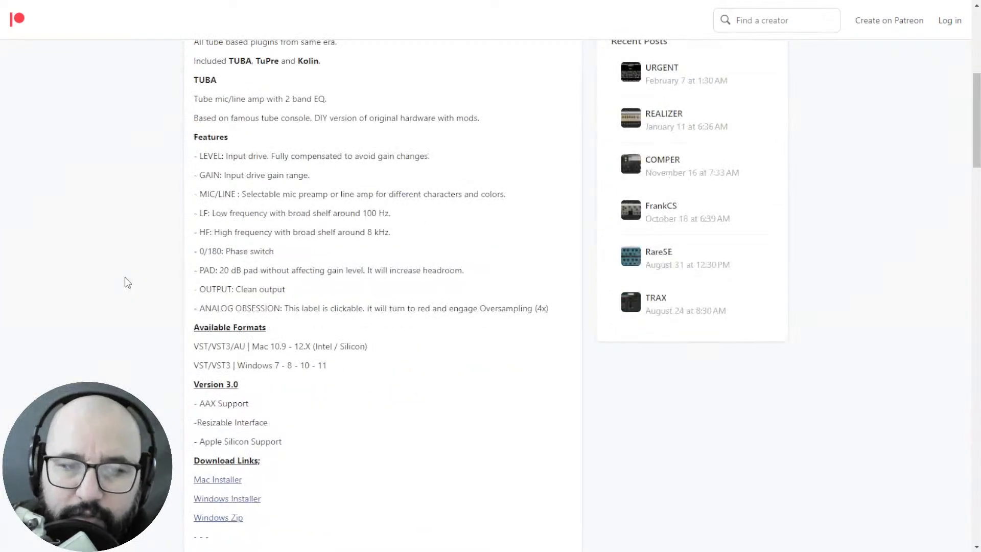
scroll(128, 283, "down", 2)
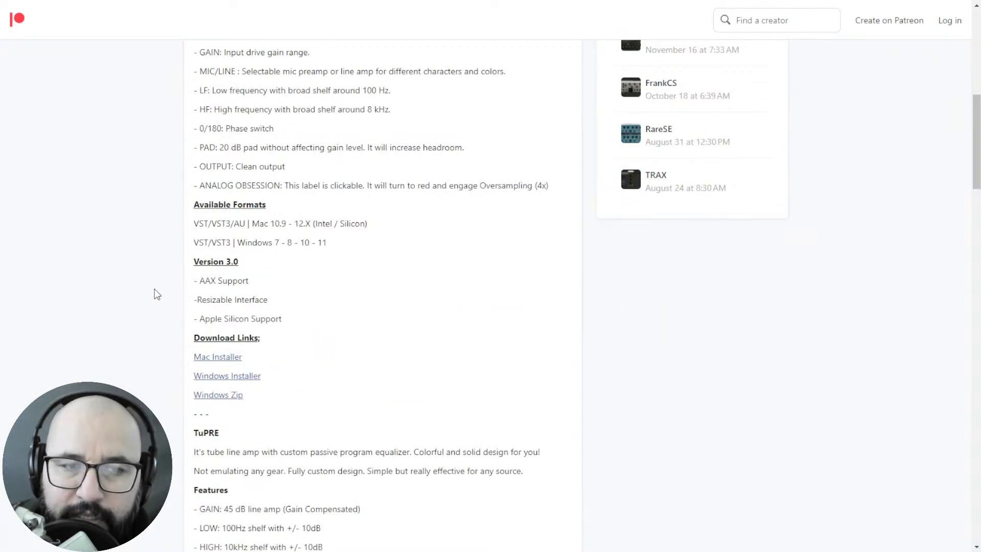
scroll(255, 287, "up", 10)
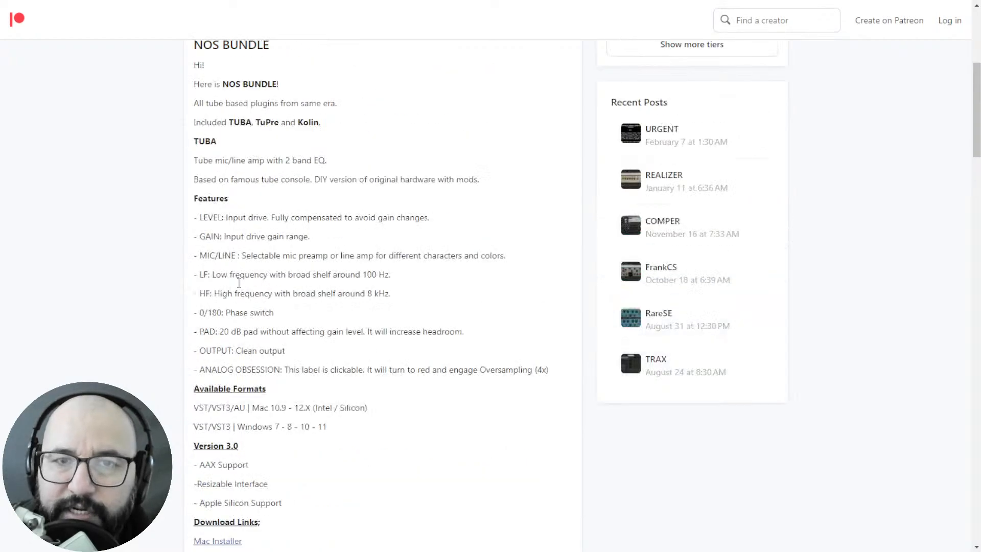
scroll(238, 283, "down", 7)
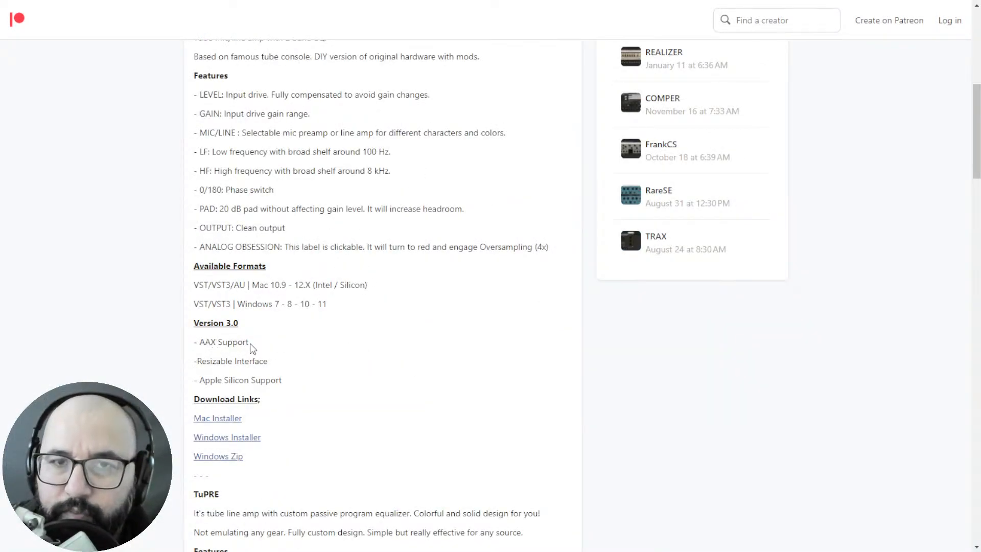
scroll(250, 347, "up", 2)
scroll(191, 323, "down", 3)
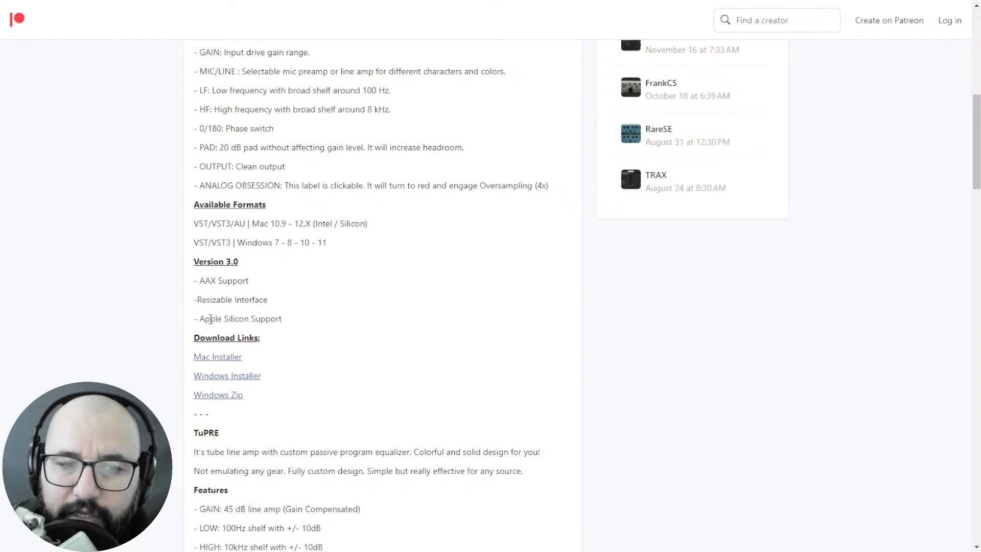
scroll(161, 313, "up", 8)
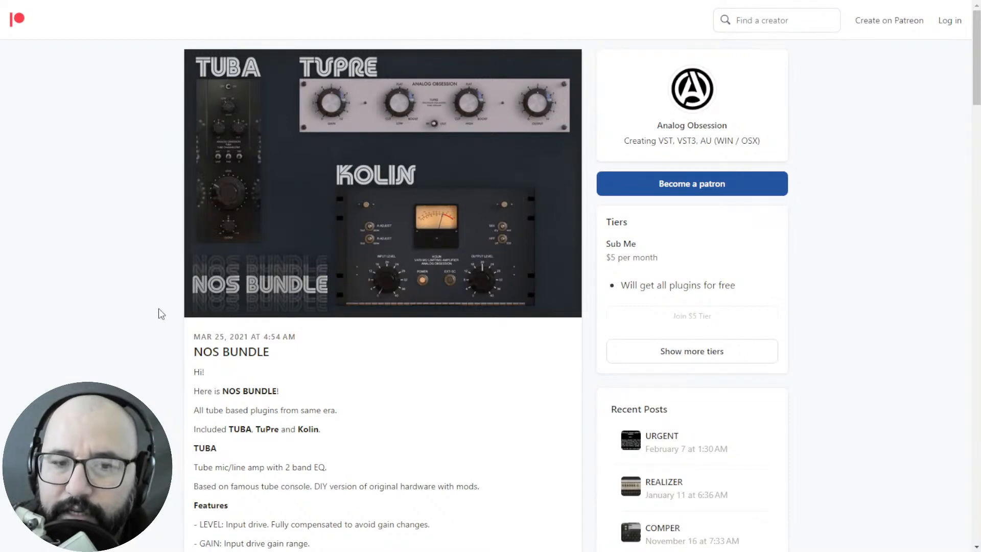
scroll(161, 313, "down", 1)
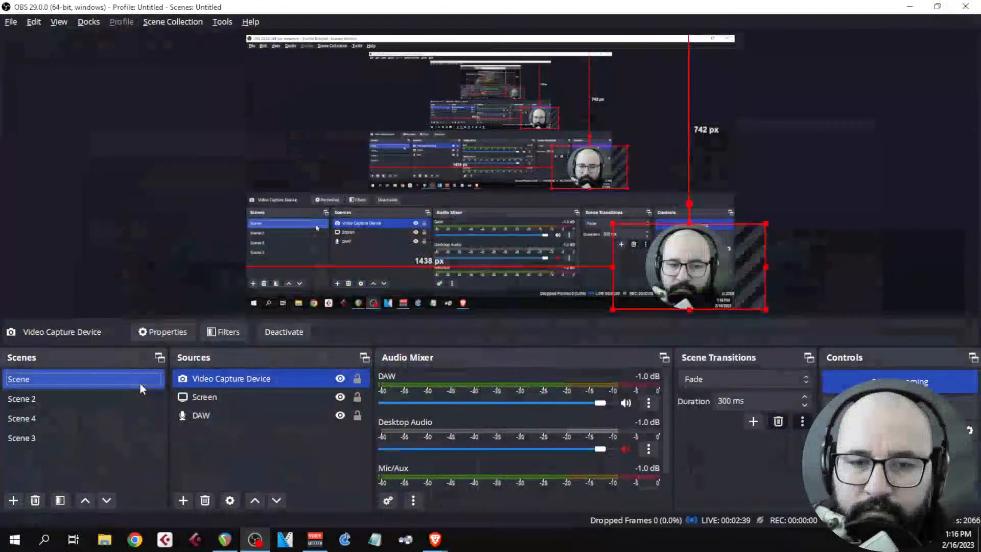
Step: Switch to the REAPER project and play the mix while toggling all FX to compare, leaving them enabled and playback stopped
key("alt+Tab")
key("alt+Tab")
key("alt+Tab")
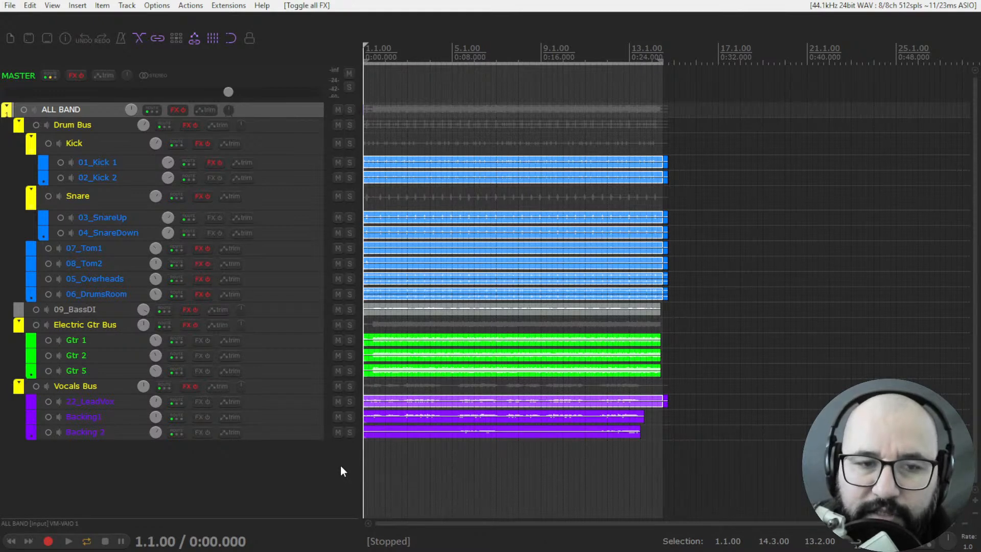
key("space")
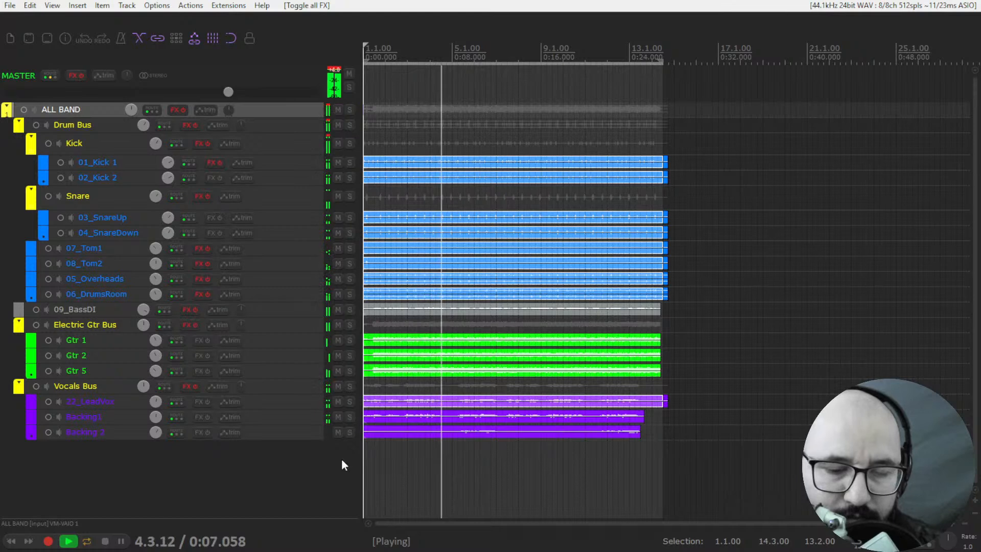
key("ctrl+b")
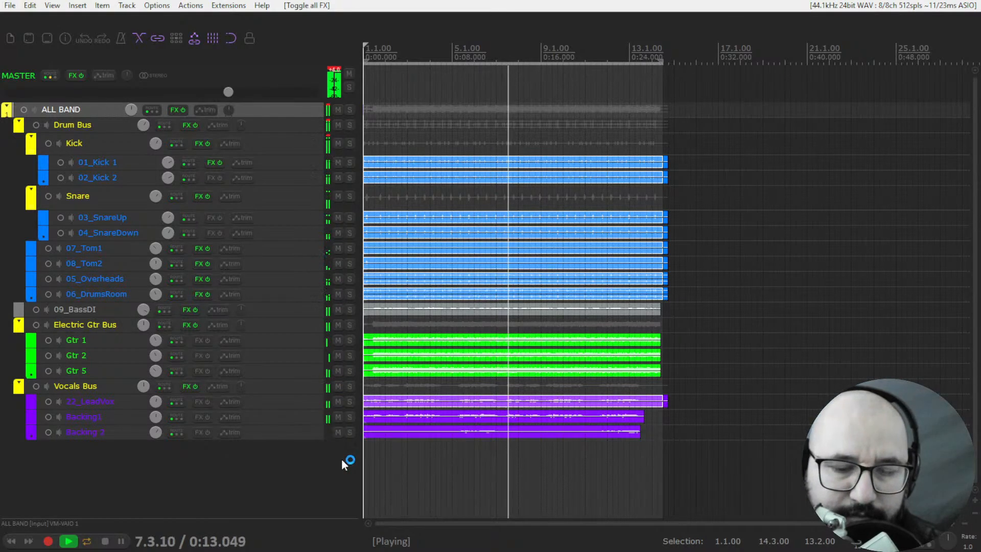
key("ctrl+b")
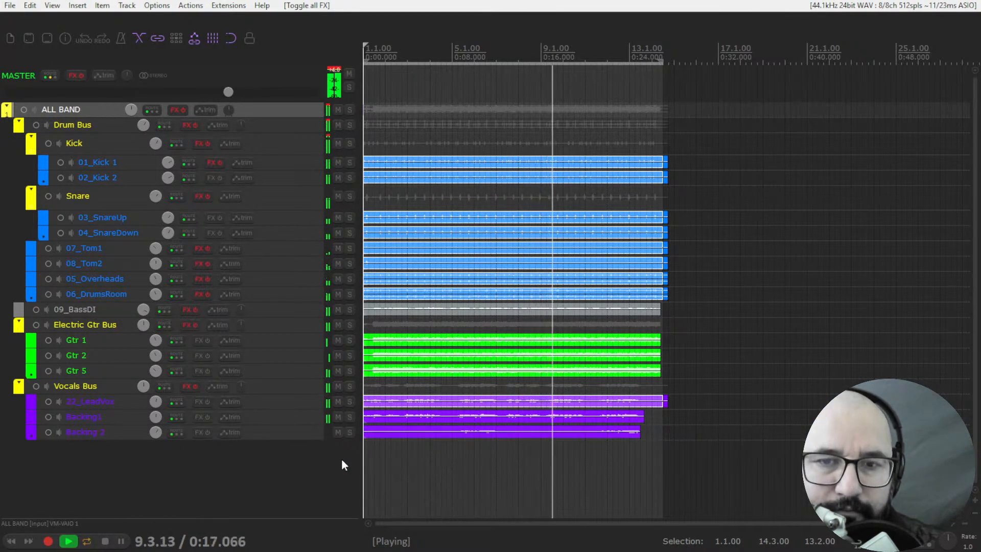
key("ctrl+b")
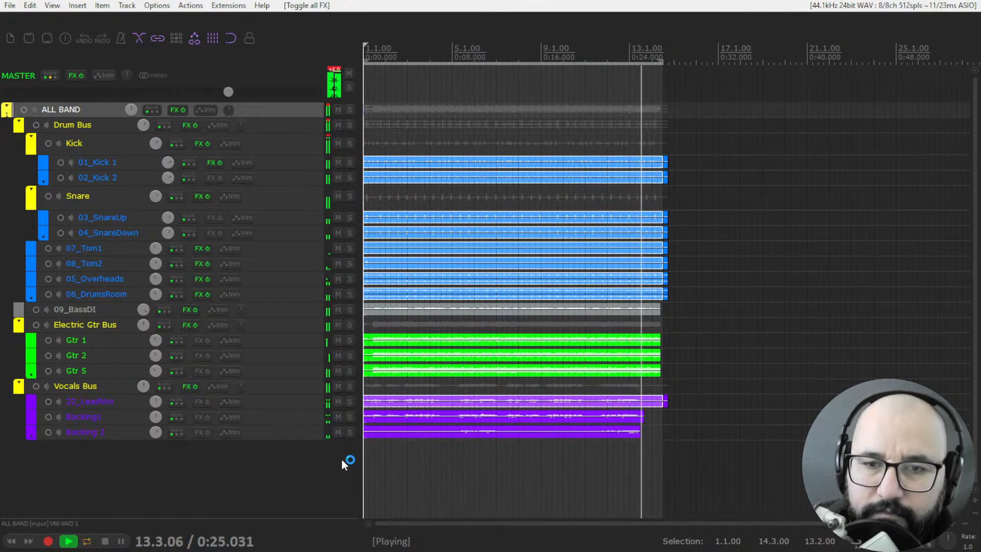
key("space")
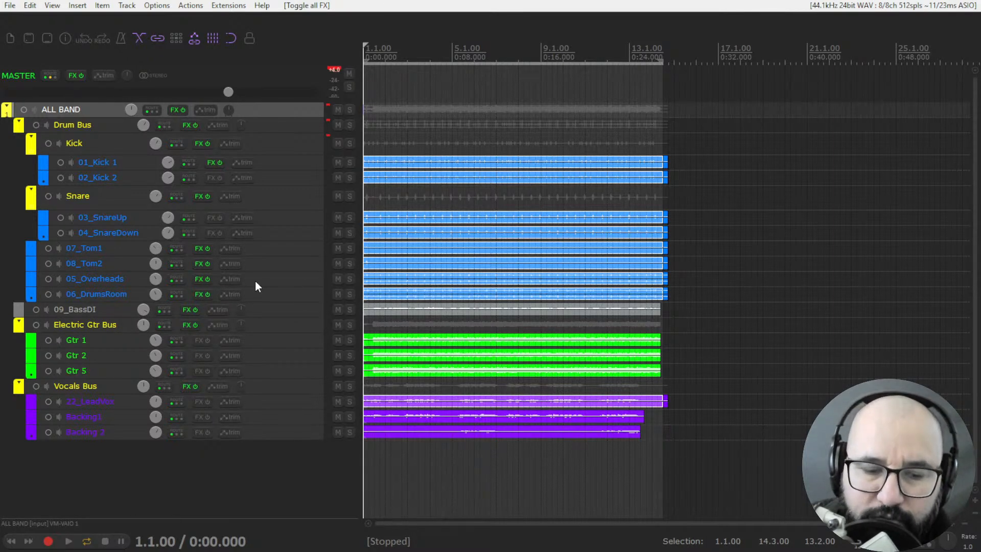
Step: Show the mixer, look through the plugin inserts across the tracks and buses, and hide it again
key("ctrl+m")
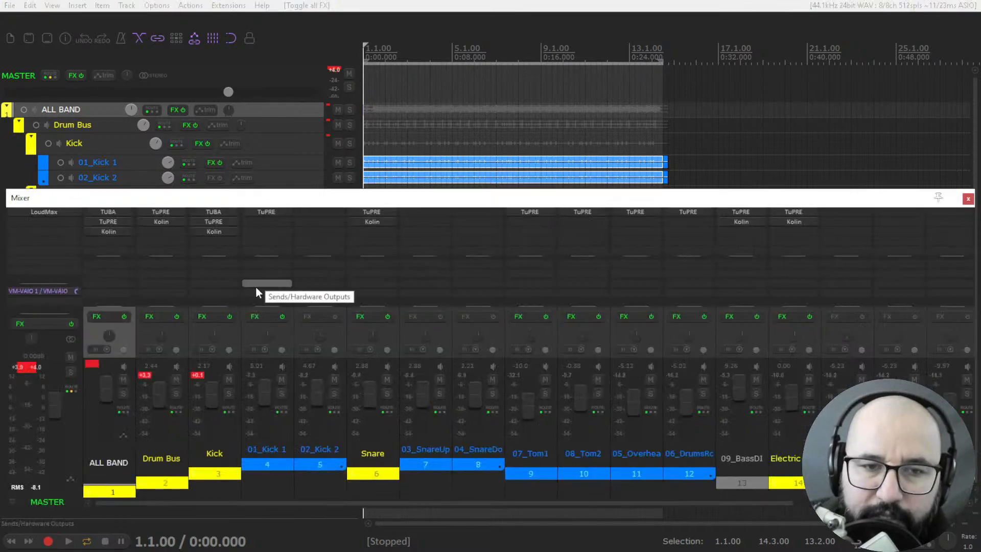
left_click_drag(405, 512, 609, 502)
key("ctrl+m")
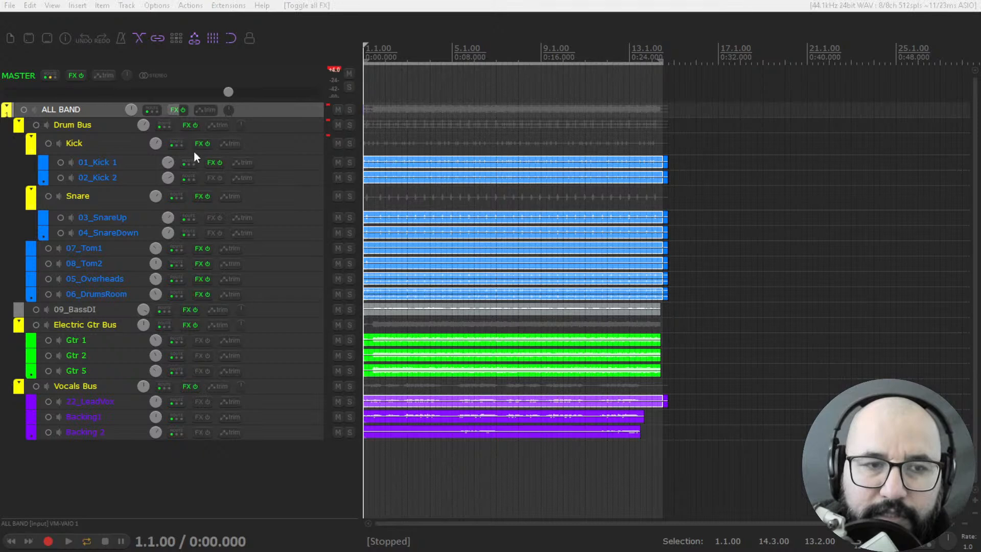
Step: View the TUBA plugin of the ALL BAND track in its own window, demonstrate its 180° phase switch, and close it
left_click(178, 110)
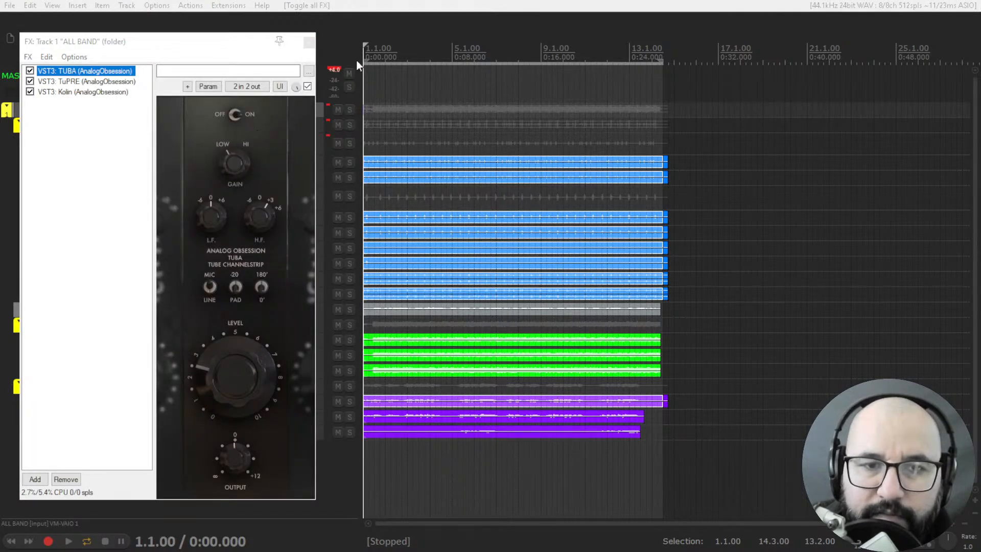
double_click(113, 71)
left_click(309, 42)
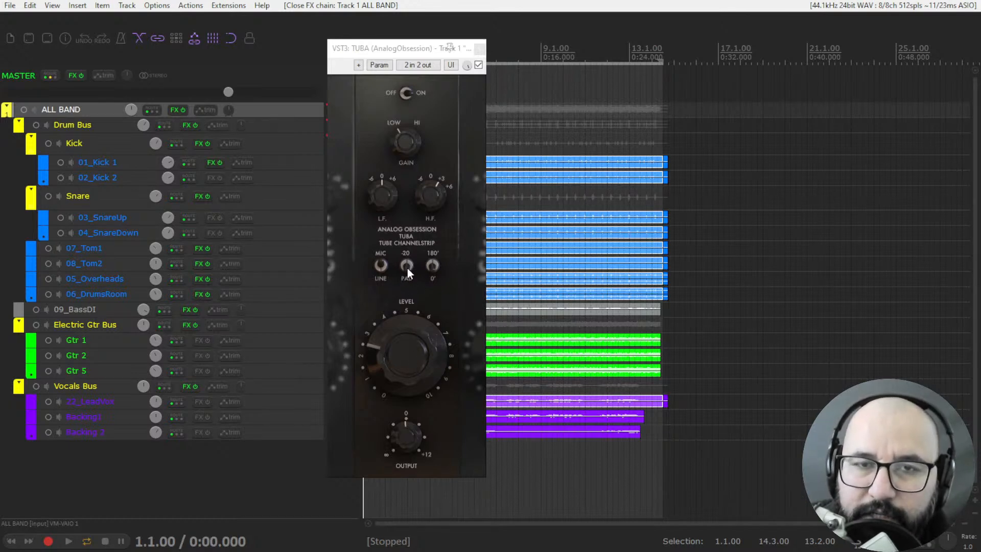
left_click(431, 267)
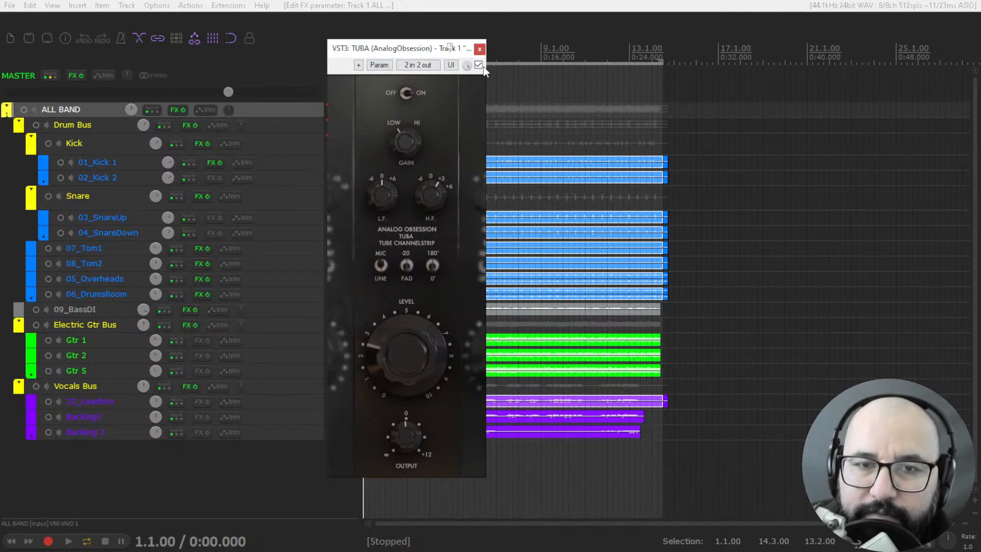
left_click(480, 49)
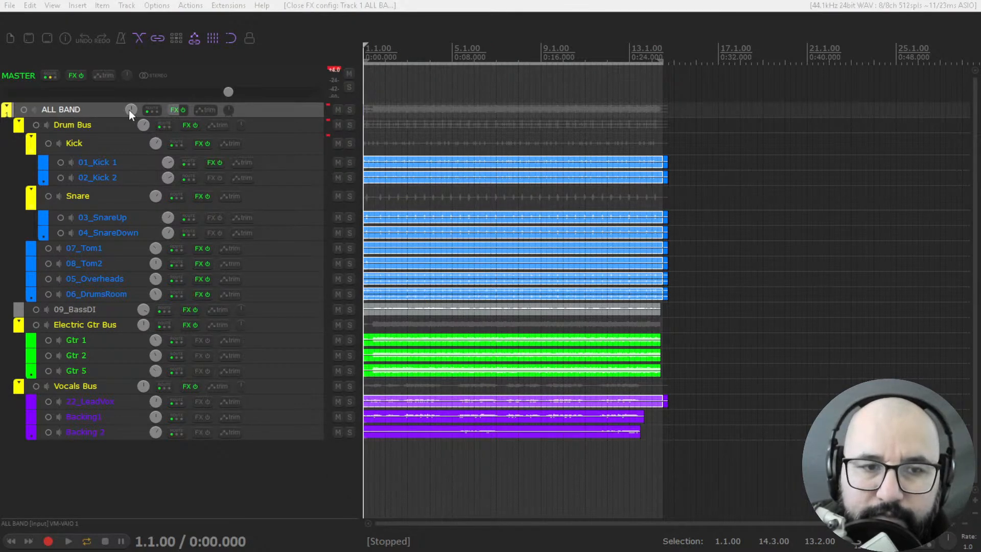
Step: View the ALL BAND track's TuPRE plugin in its own window, turn its oversampling on and off, and close it
left_click(175, 110)
left_click(88, 82)
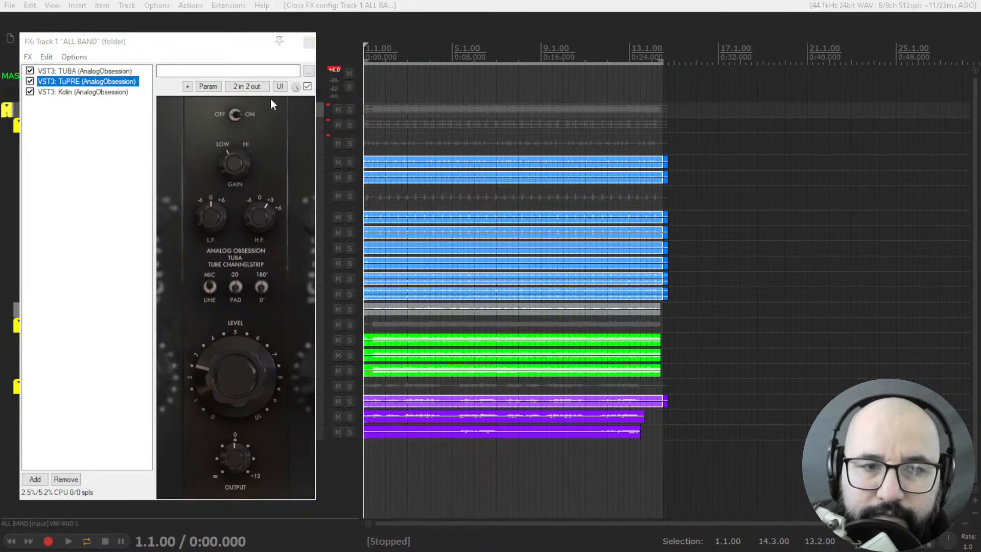
left_click(309, 44)
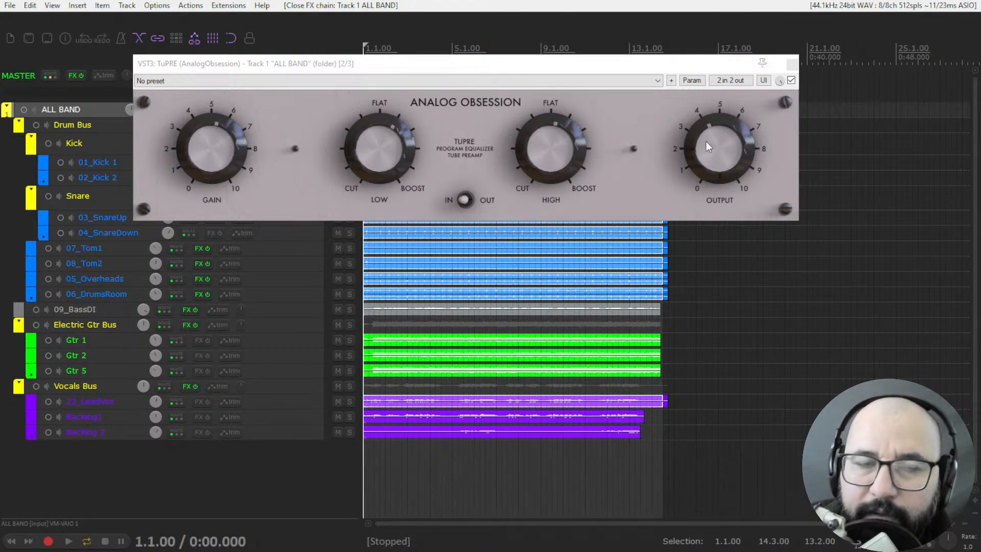
left_click(451, 105)
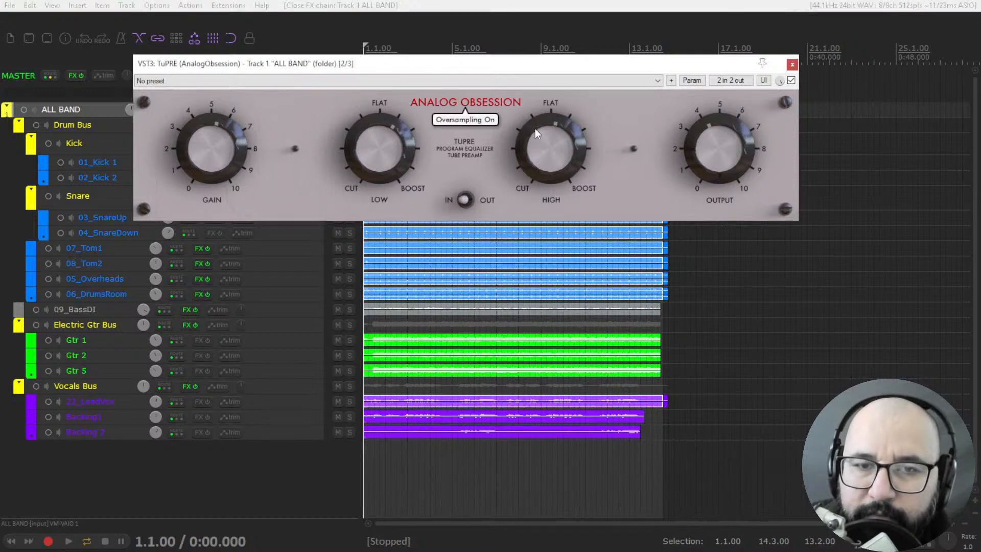
left_click(494, 103)
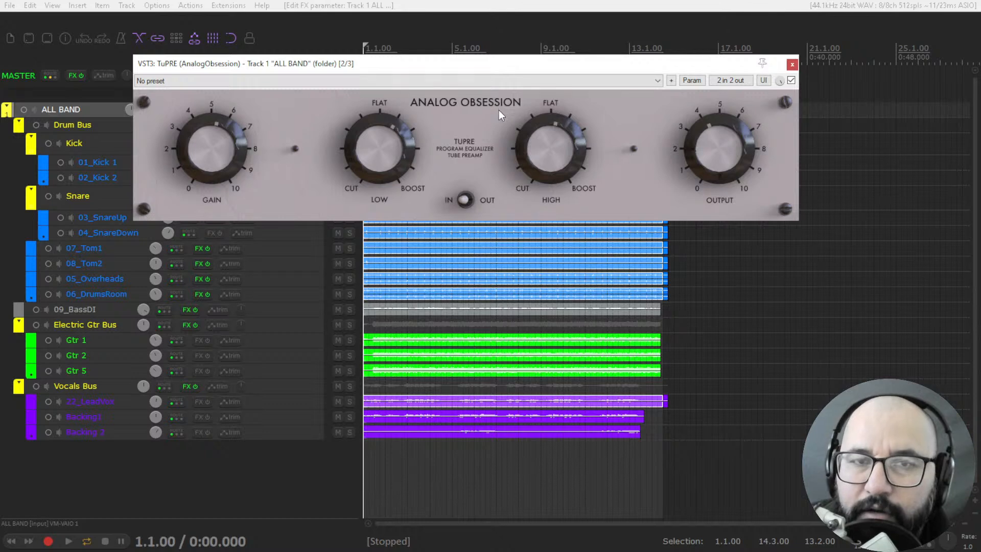
left_click(792, 65)
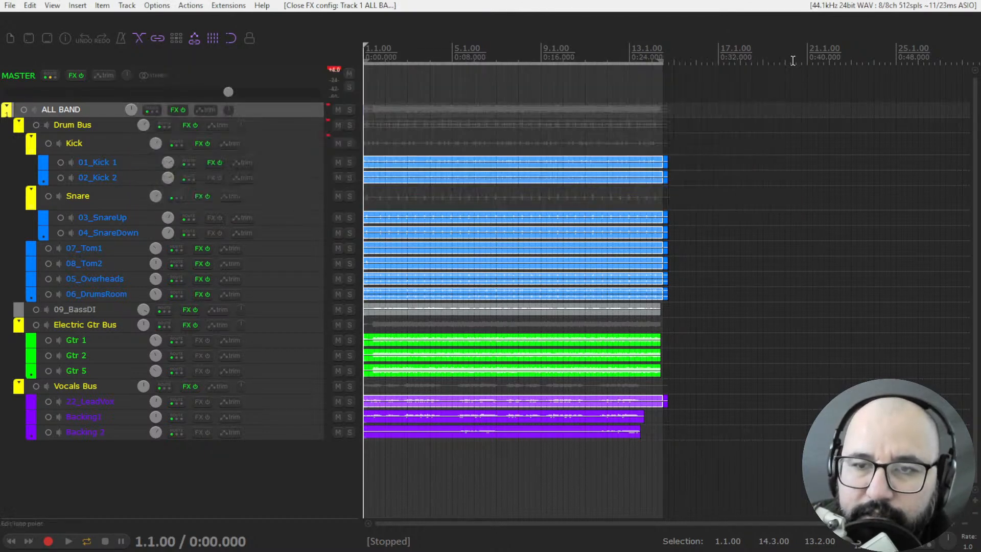
Step: Open the ALL BAND track's Kolin compressor in its own window and try its A-ADJUST at 36 ms and its R-ADJUST
left_click(174, 111)
left_click(99, 93)
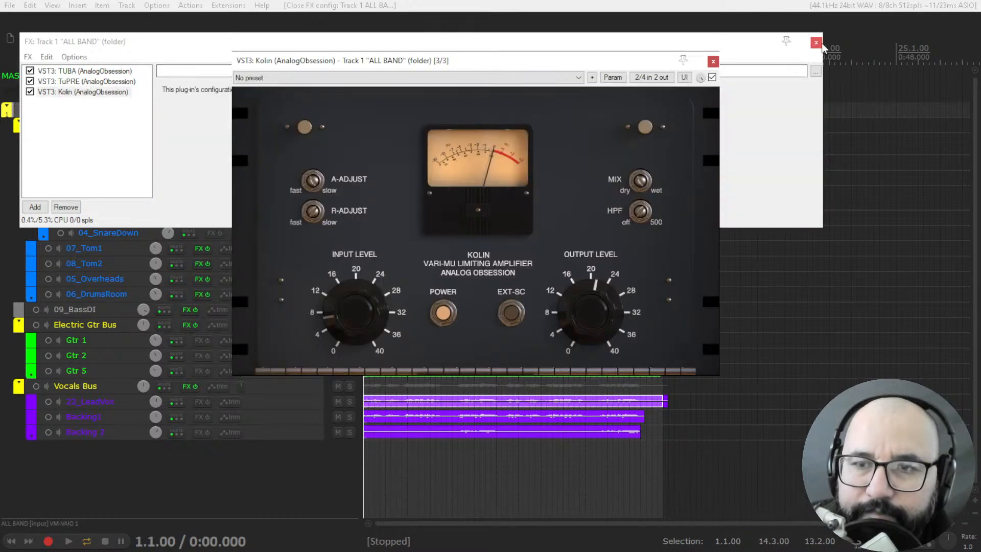
left_click(816, 44)
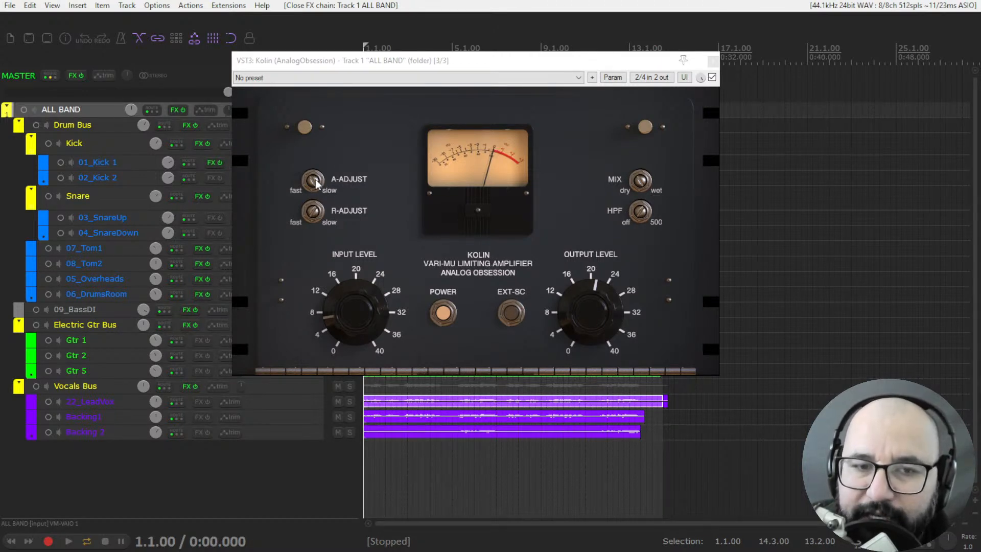
left_click(306, 190)
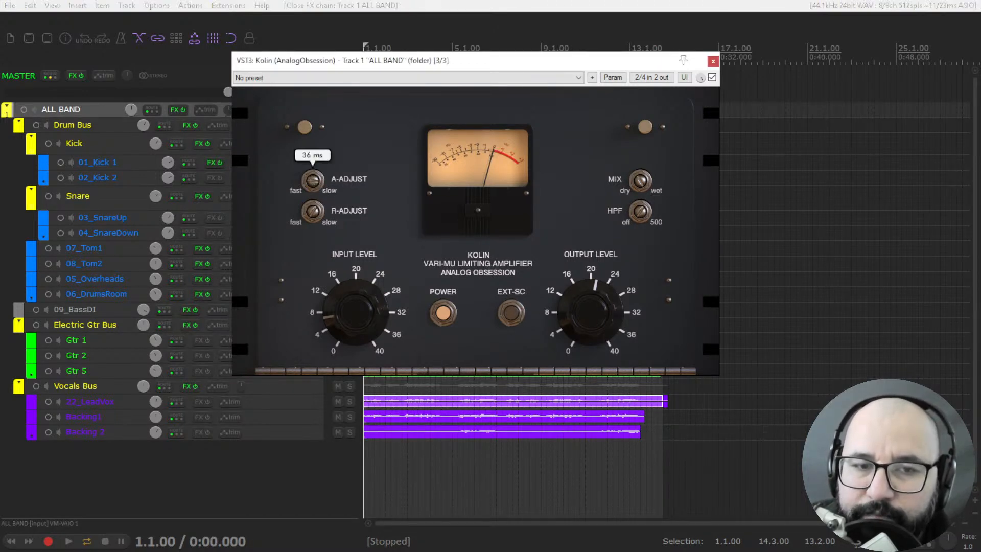
left_click_drag(321, 210, 317, 185)
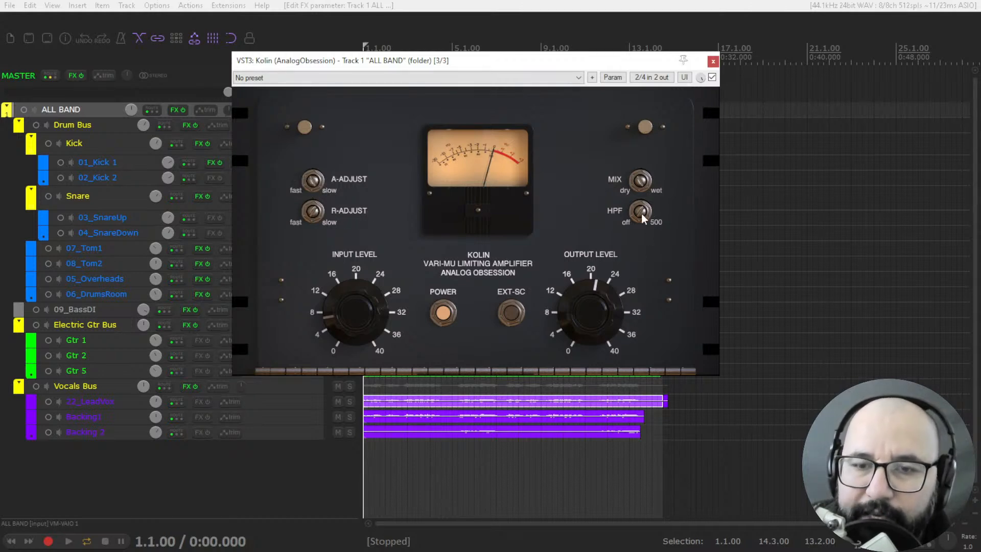
Step: Try Kolin's HPF control at 173 Hz and 195 Hz, including its MIX control
mouse_move(643, 218)
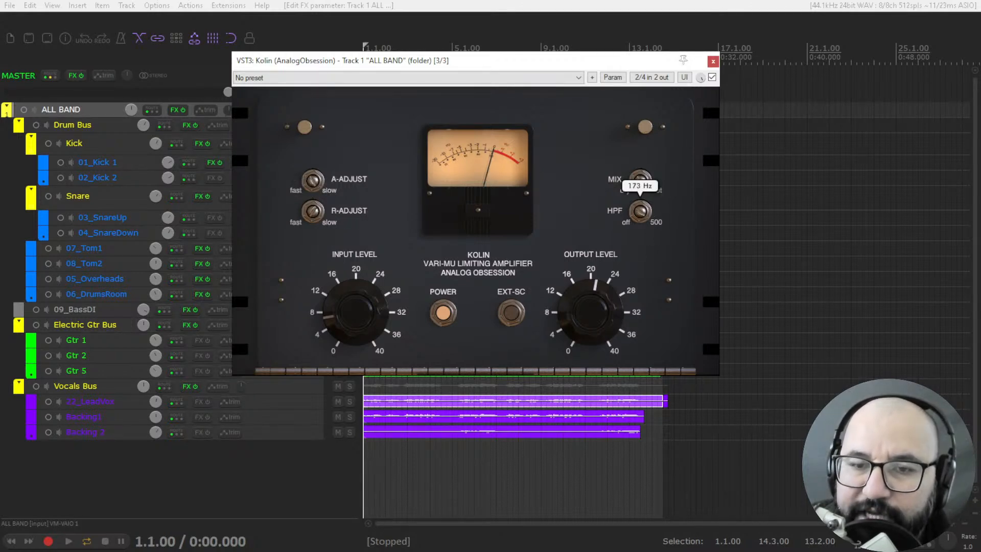
left_click_drag(636, 210, 636, 174)
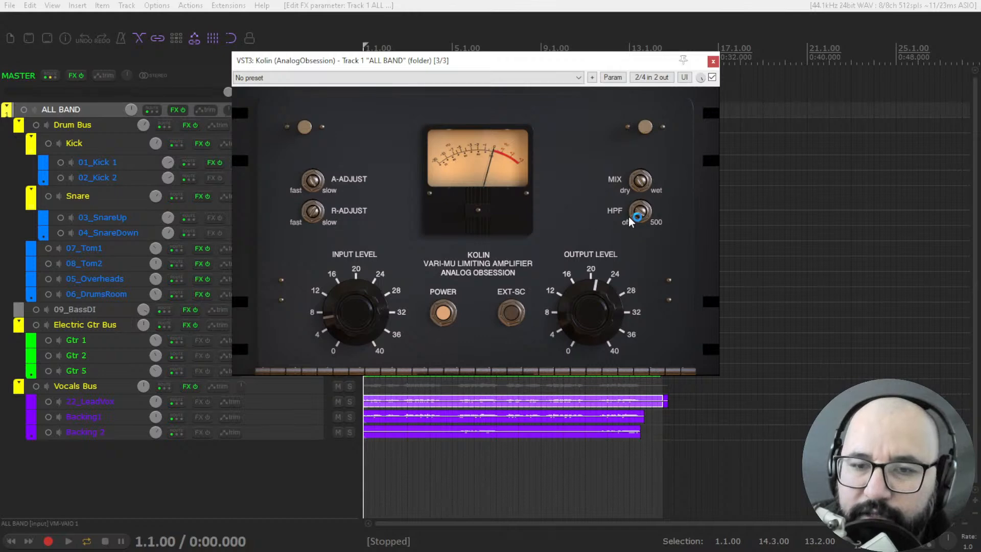
left_click_drag(650, 228, 651, 220)
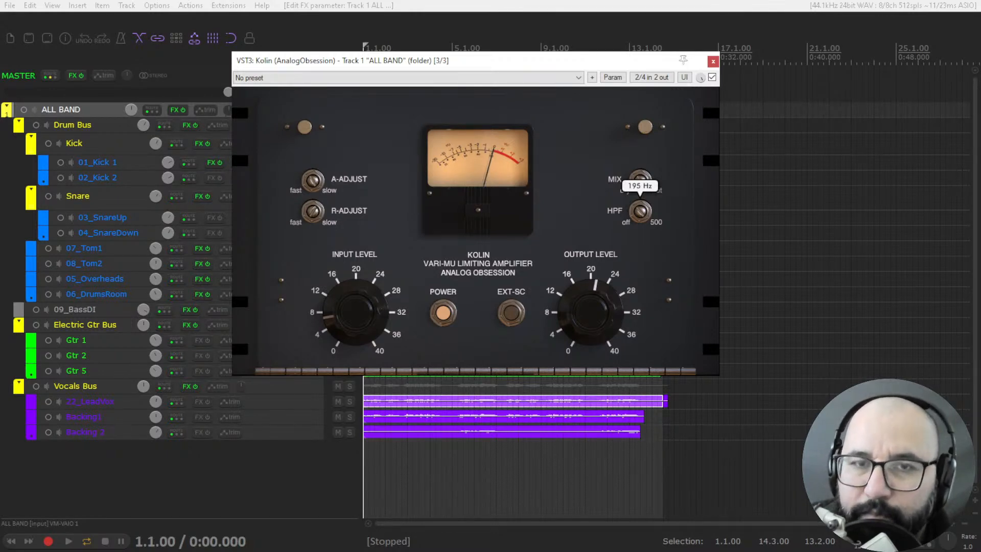
mouse_move(651, 219)
left_mouse_down()
mouse_move(651, 231)
mouse_move(640, 217)
left_mouse_up()
left_click_drag(638, 181, 638, 210)
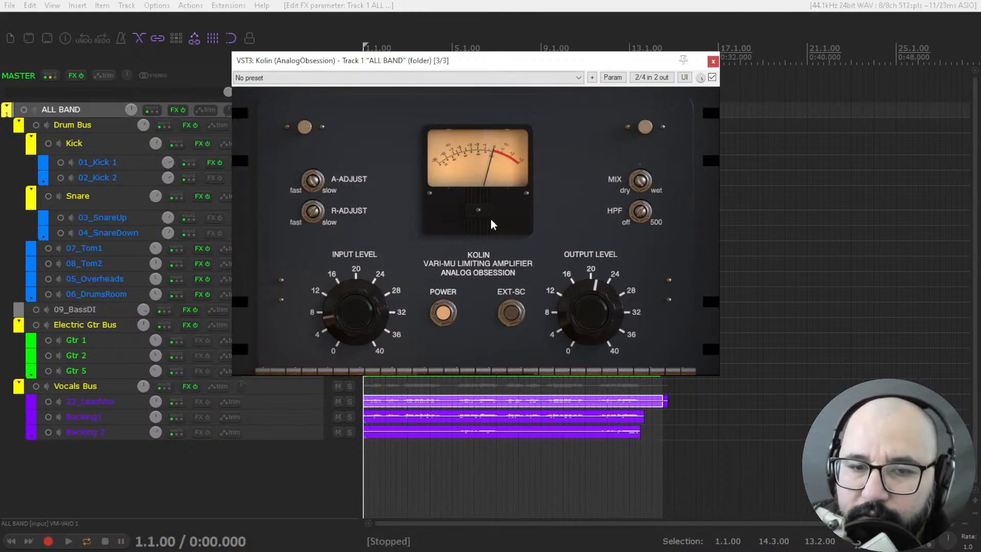
Step: Demonstrate Kolin's EXT-SC switch by turning it on and off, and close the plugin window
left_click(511, 315)
left_click(511, 315)
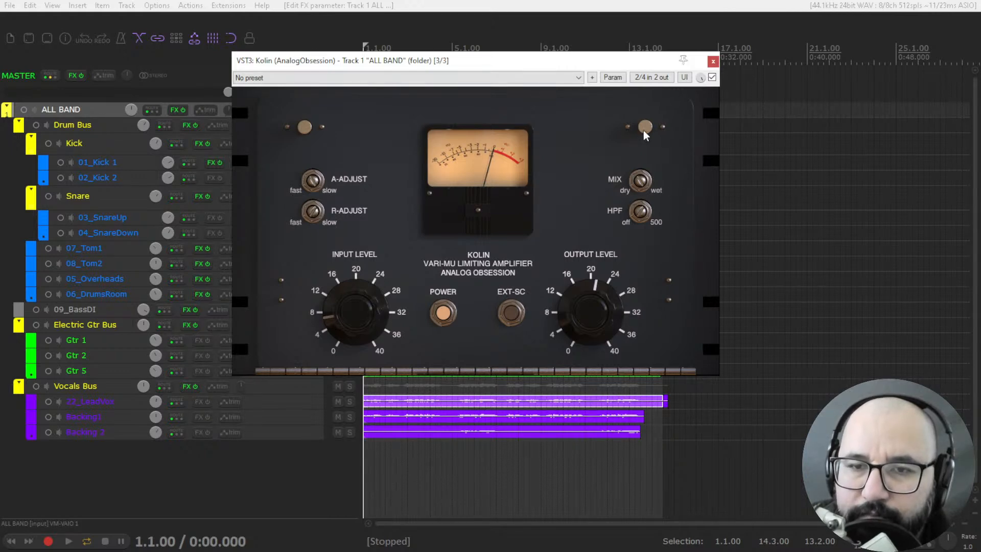
left_click(713, 61)
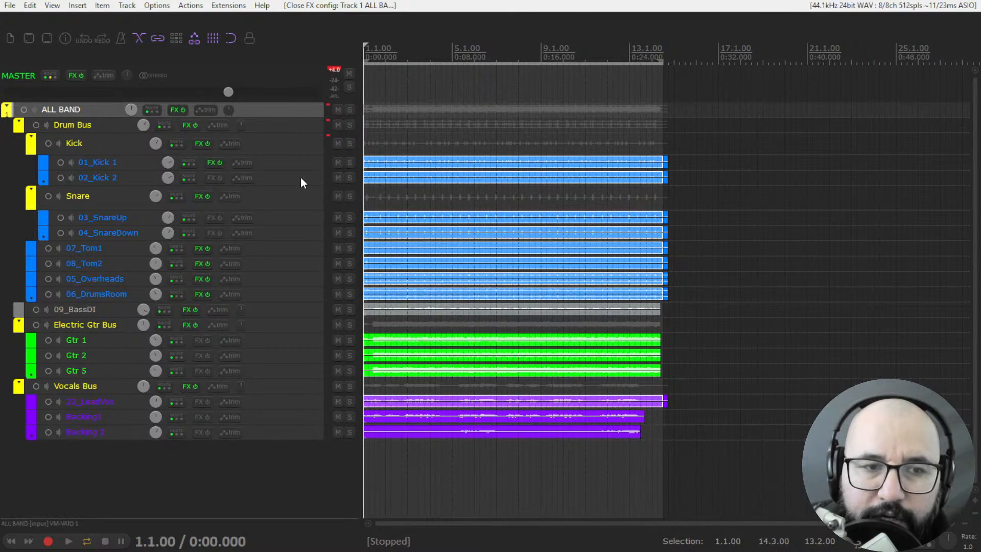
Step: Solo the Drum Bus and play it while toggling all effects in the project, leaving them bypassed when playback stops
left_click(350, 126)
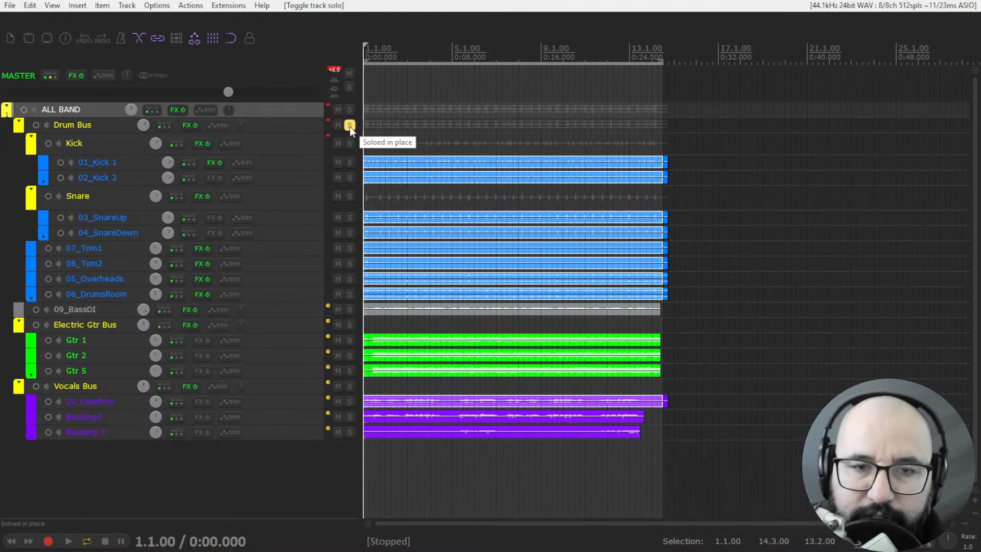
key("space")
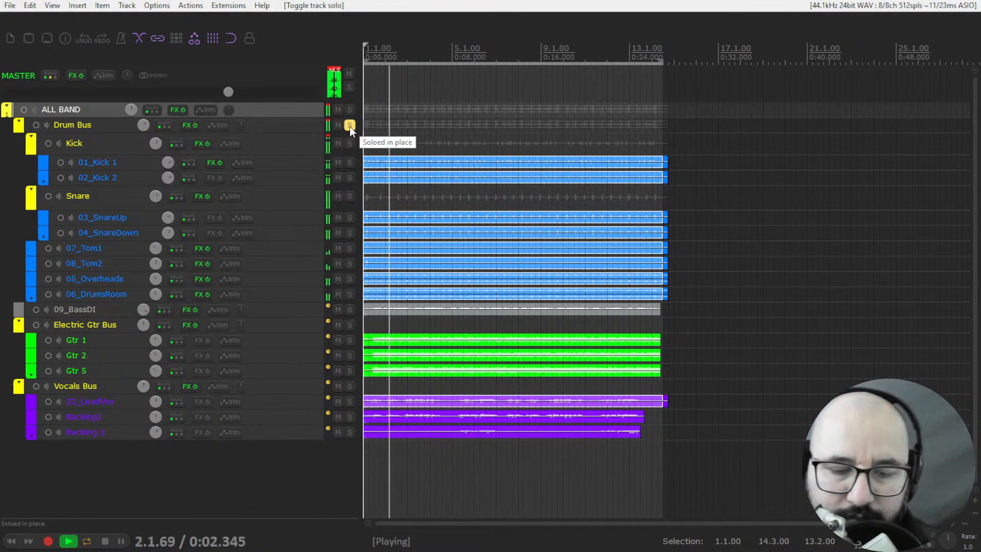
key("ctrl+b")
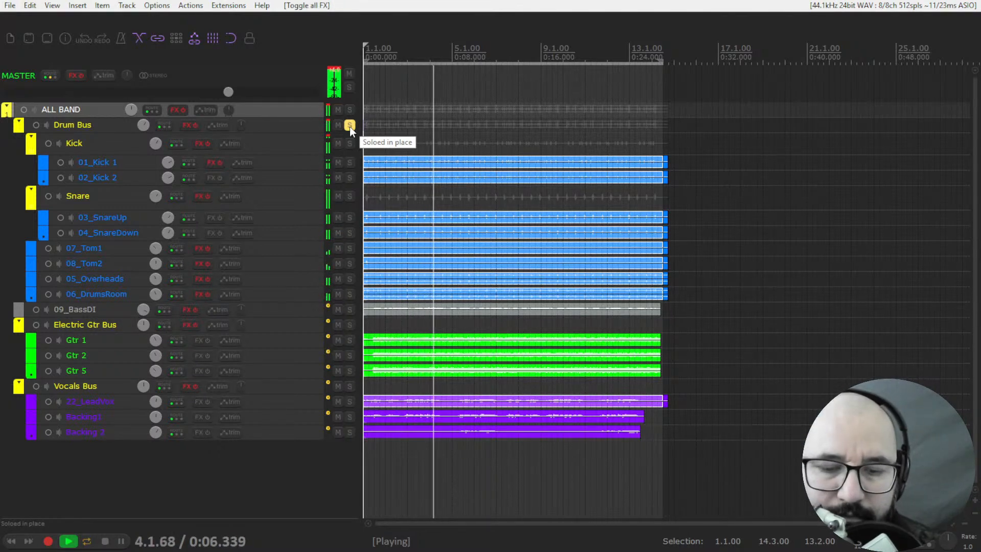
key("ctrl+b")
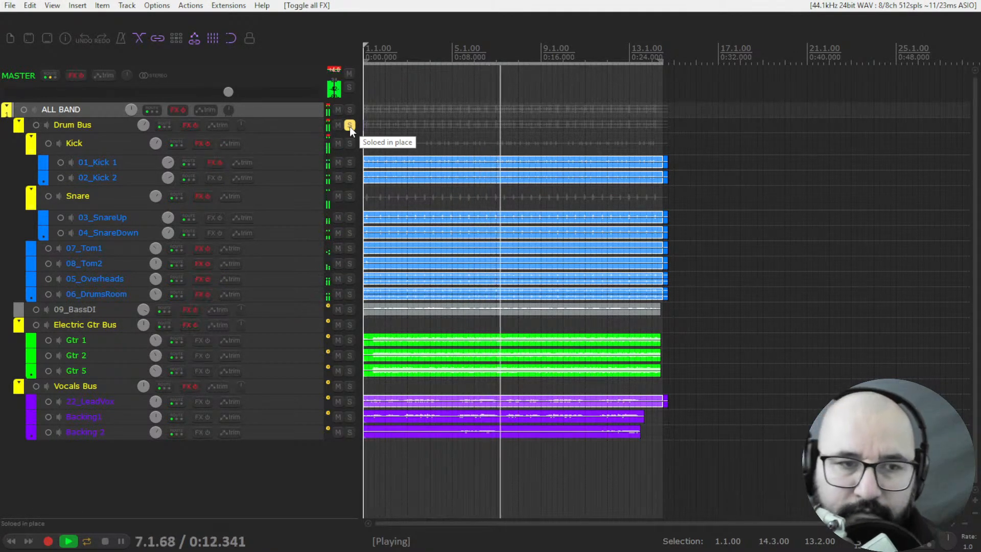
key("ctrl+b")
key("space")
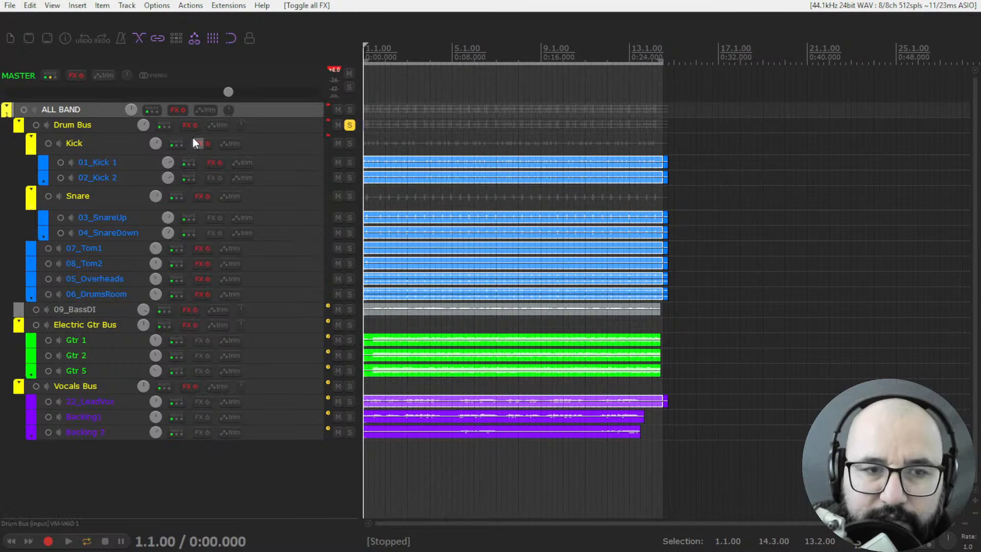
Step: Open the Drum Bus effects chain and show the TuPRE plugin with its LOW control
left_click(185, 123)
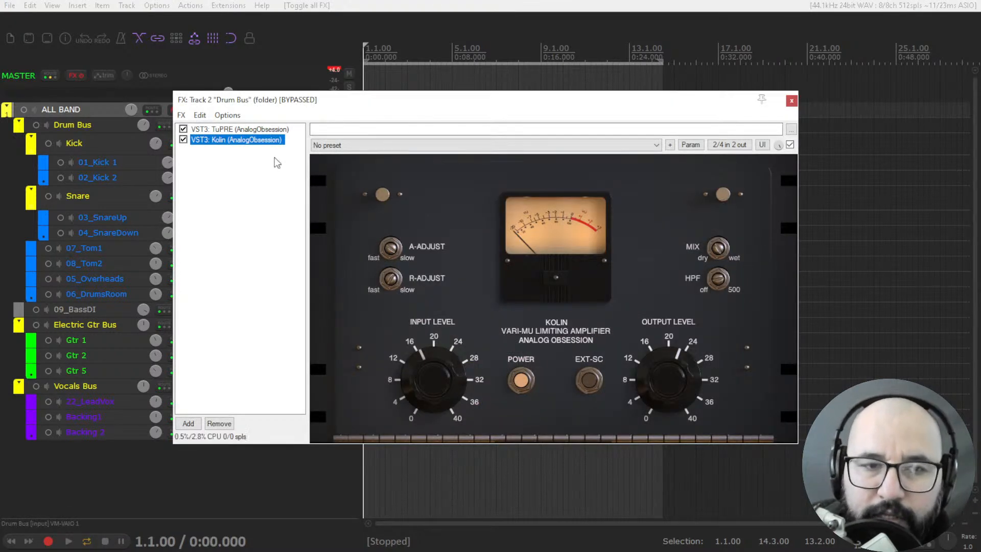
left_click(250, 129)
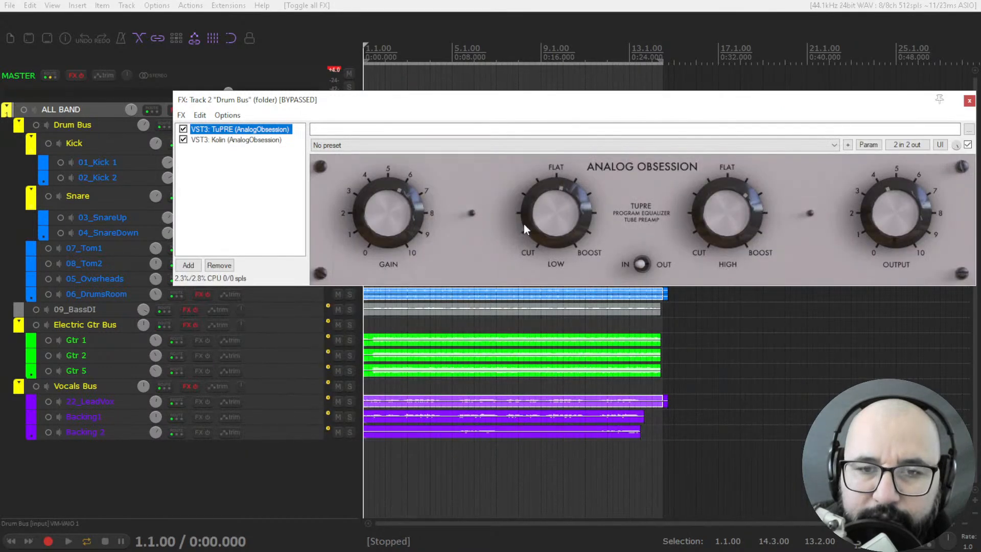
left_click_drag(532, 114, 491, 114)
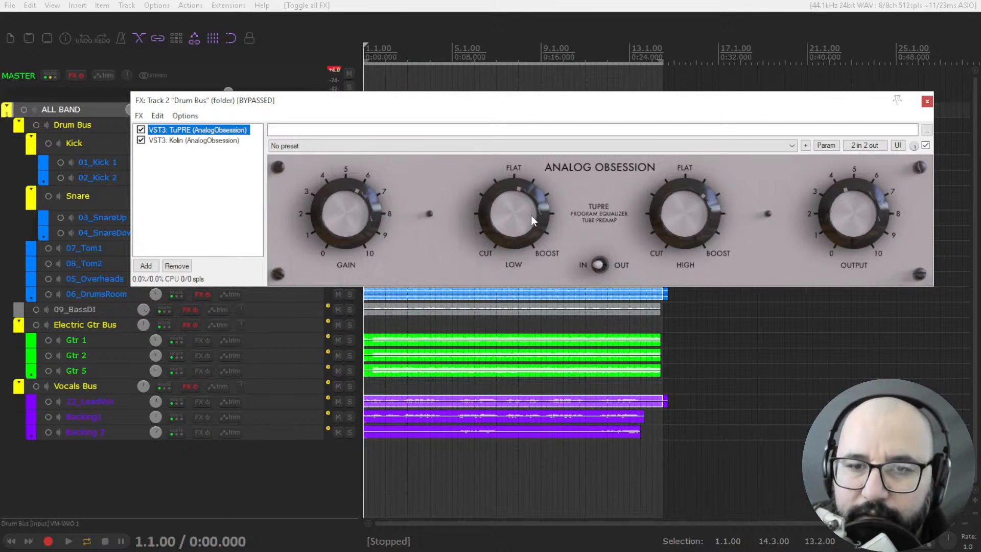
left_click_drag(511, 205, 515, 195)
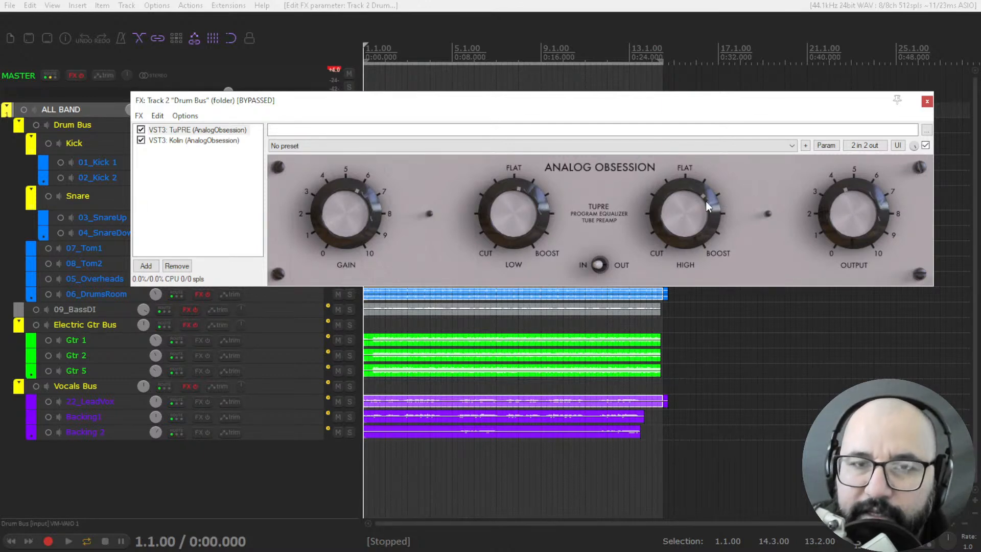
Step: Open the Drum Bus's Kolin in its own window and show its A-ADJUST and R-ADJUST settings
left_click(142, 141)
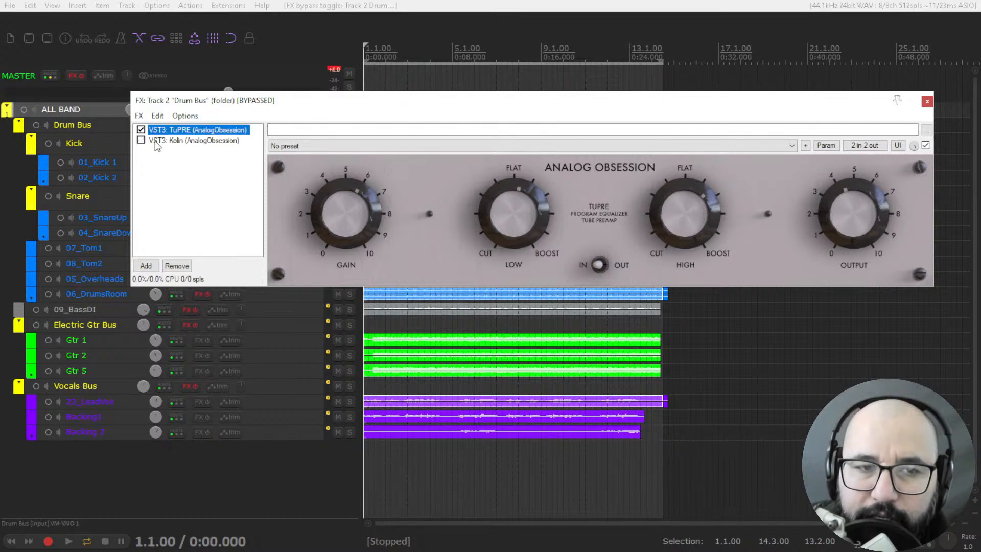
left_click(142, 140)
left_click(180, 142)
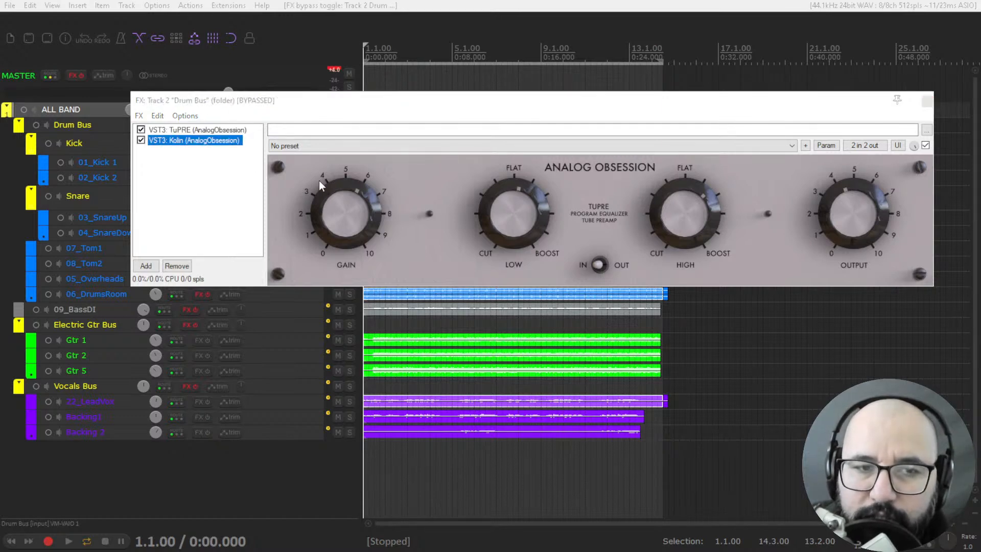
left_click_drag(462, 65, 489, 66)
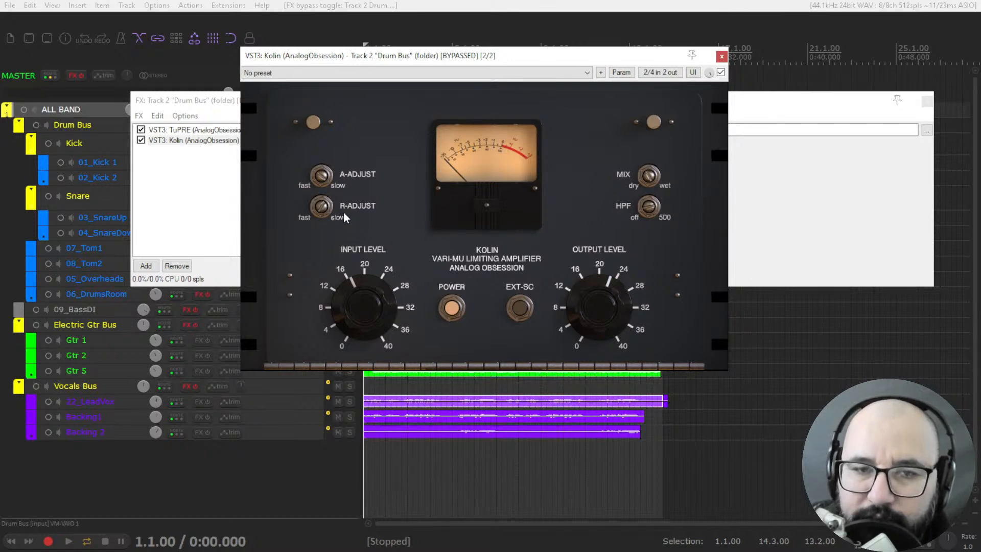
mouse_move(320, 175)
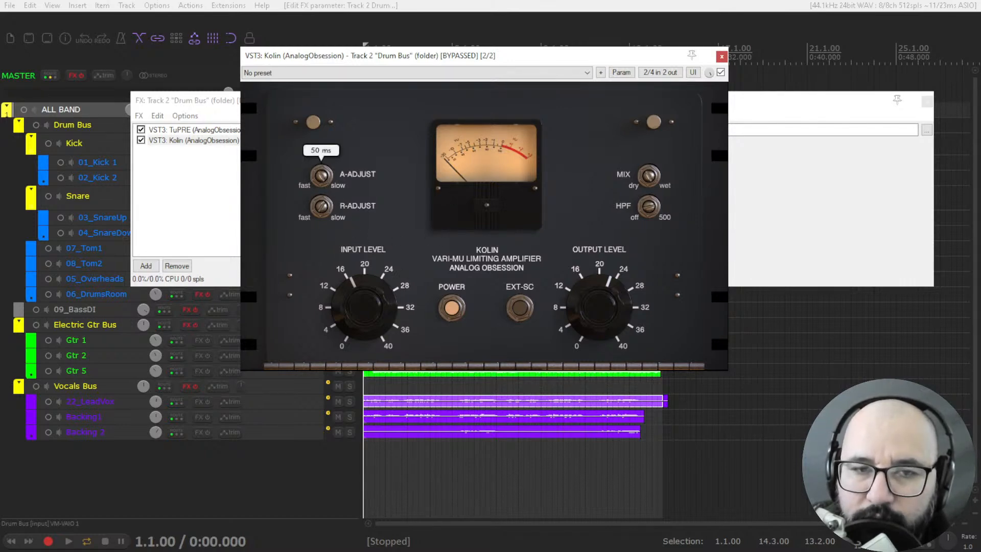
left_click(325, 209)
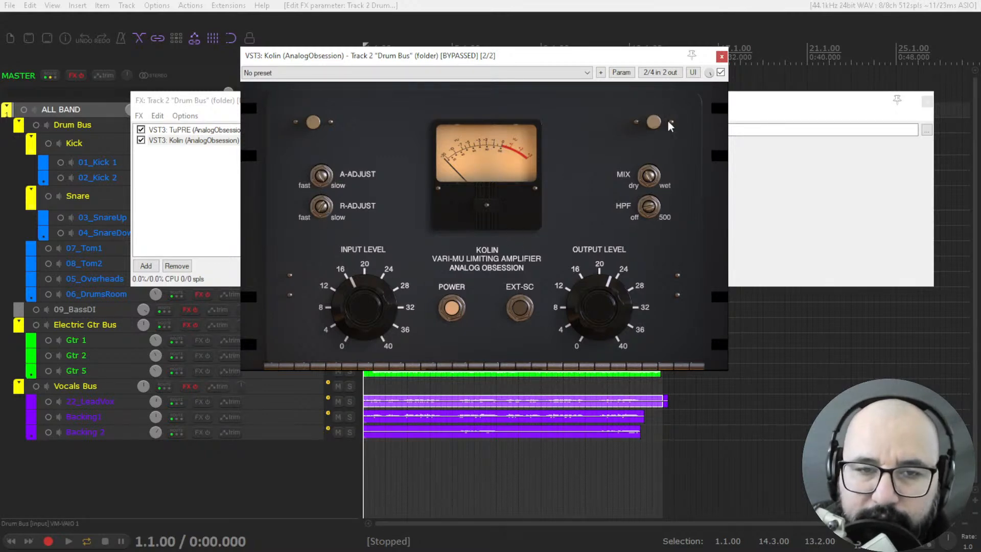
Step: Start playback, close the Kolin and effects chain windows, and enable the effects on the Drum Bus
key("space")
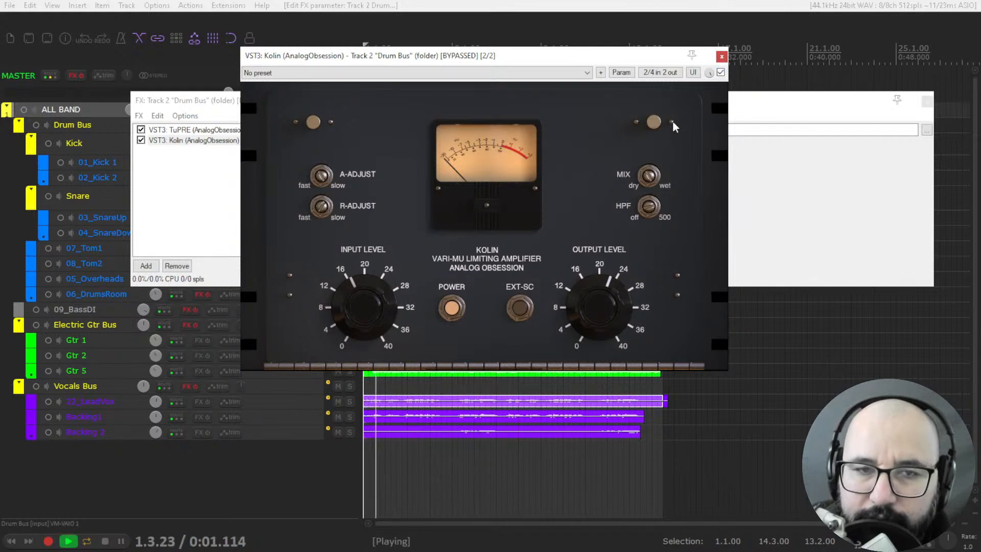
left_click(721, 56)
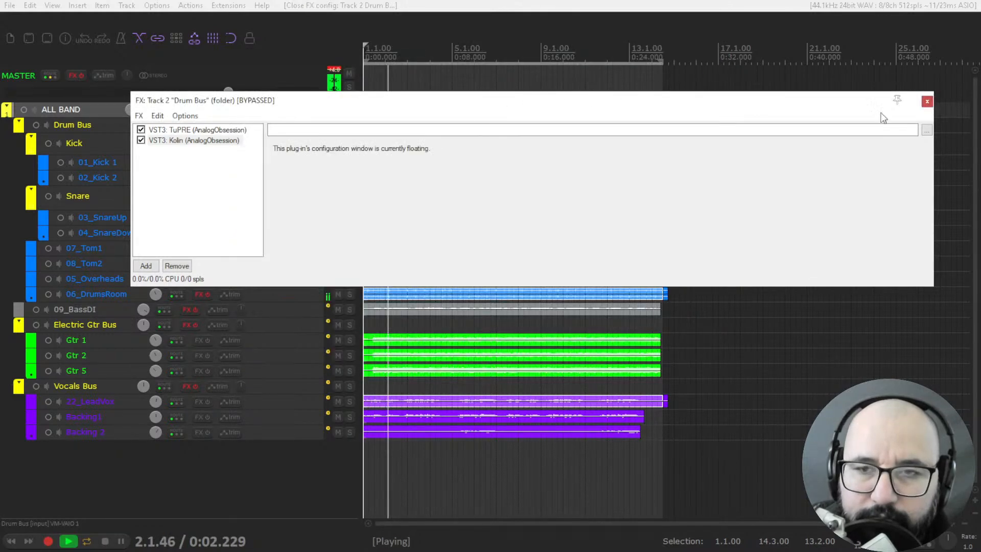
left_click(929, 102)
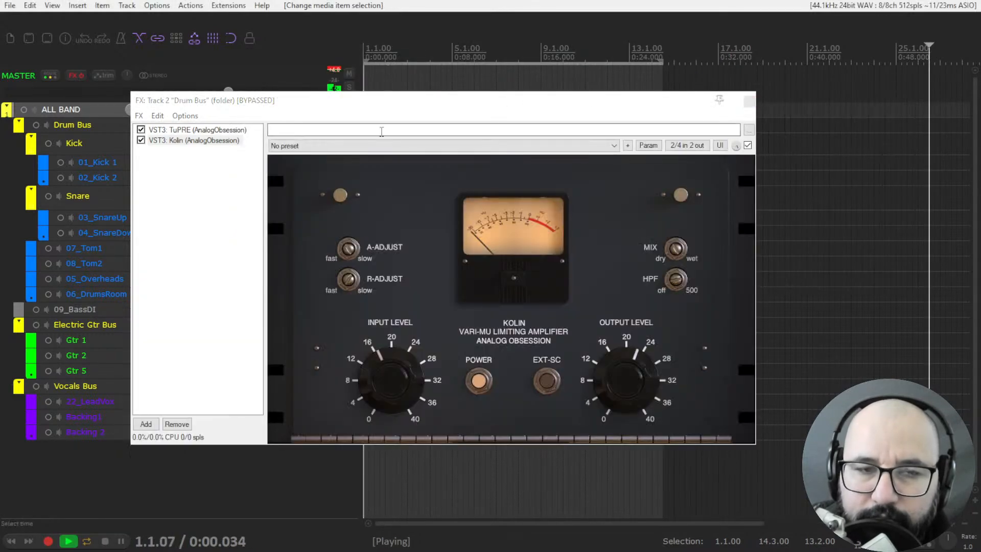
left_click(750, 102)
left_click(197, 125)
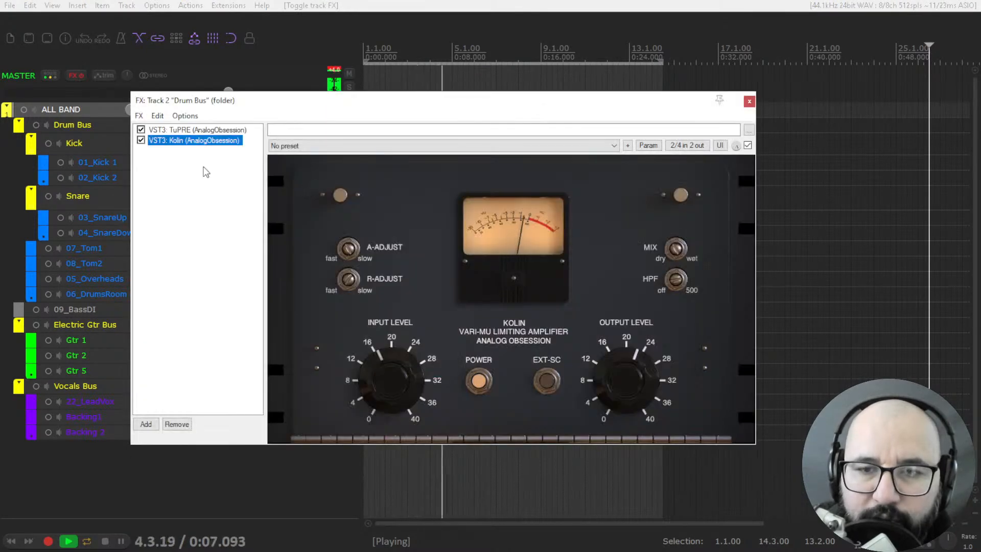
Step: Compare the drums with TuPRE and Kolin both bypassed and both re-enabled, and stop playback
left_click(141, 130)
left_click(141, 140)
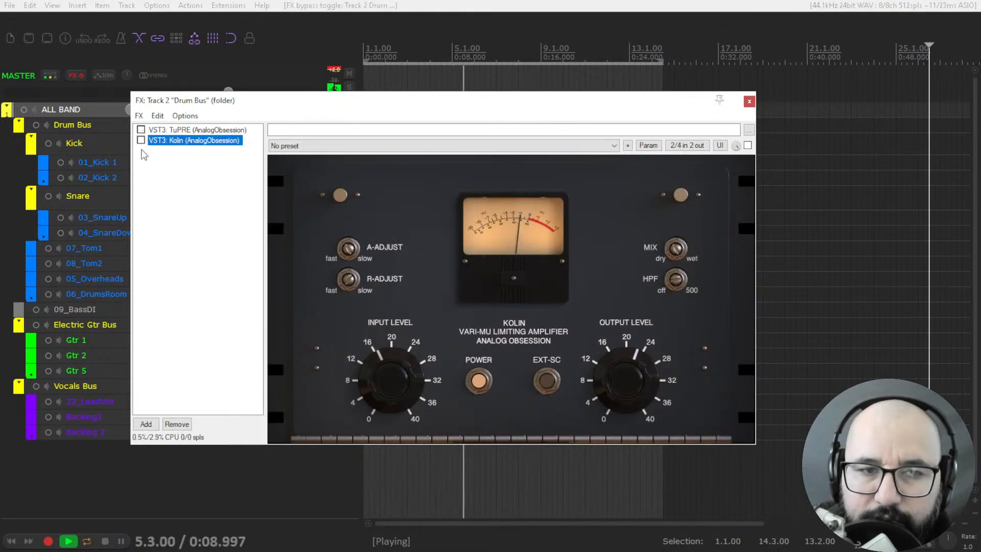
left_click(141, 140)
left_click(141, 130)
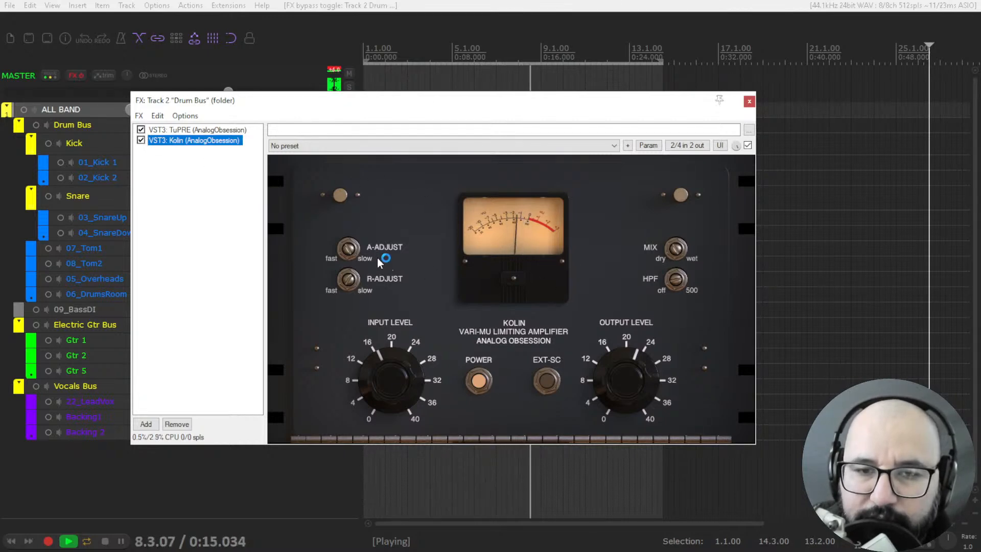
key("space")
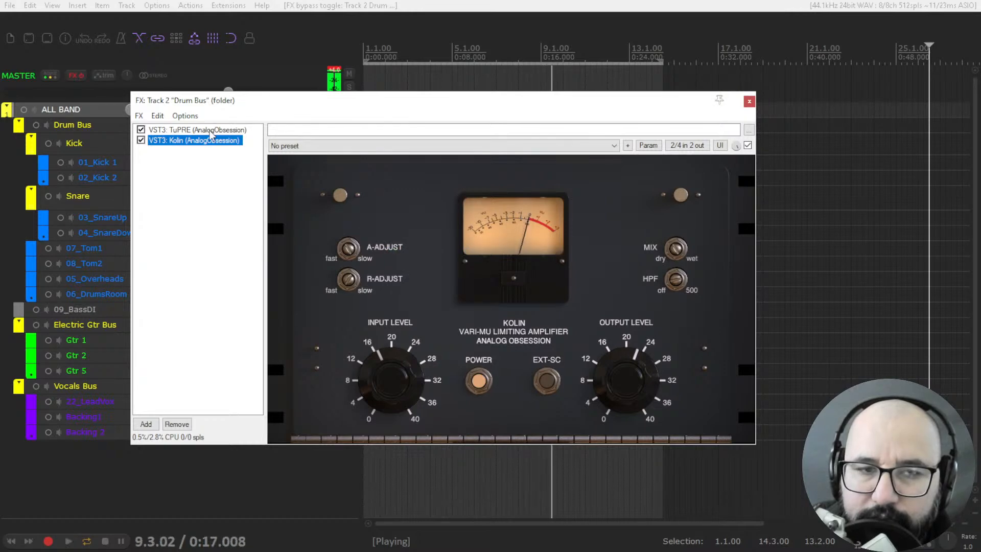
Step: Review the TuPRE and Kolin settings in the Drum Bus effects chain and close it
left_click(209, 131)
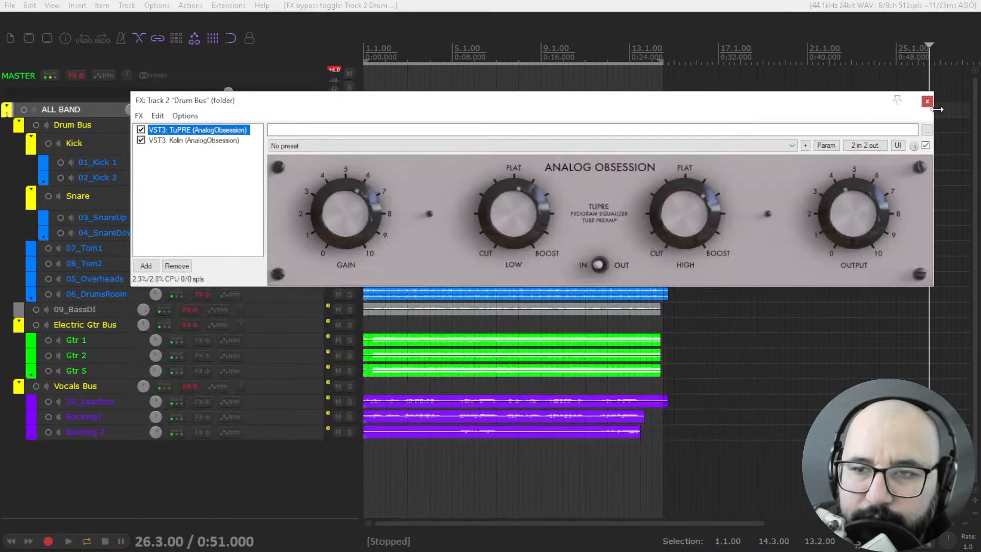
left_click(931, 102)
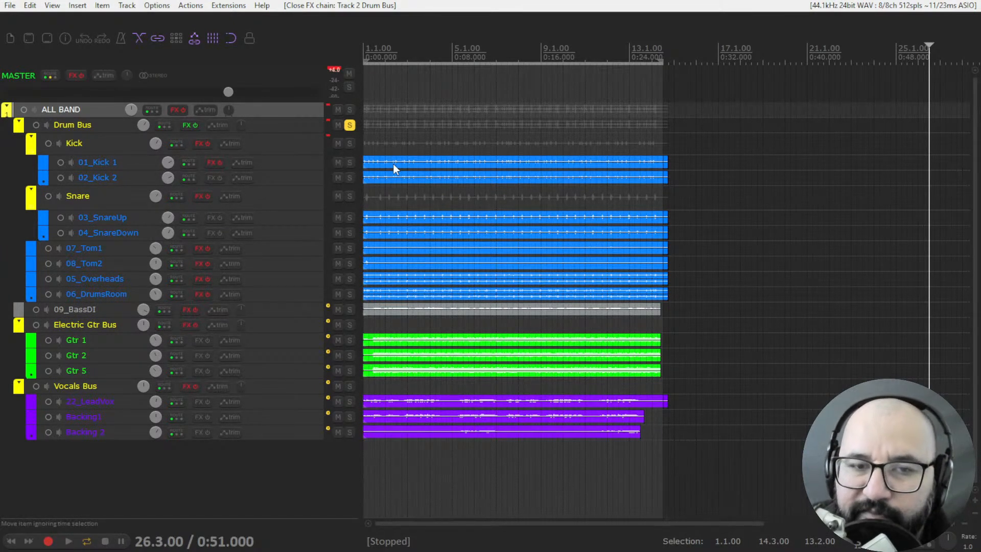
left_click(187, 128)
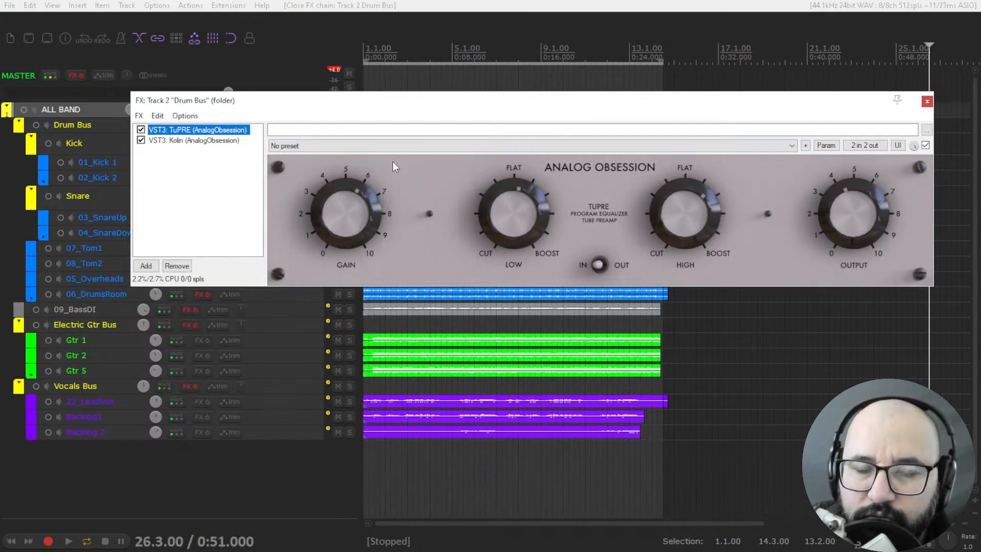
left_click(205, 141)
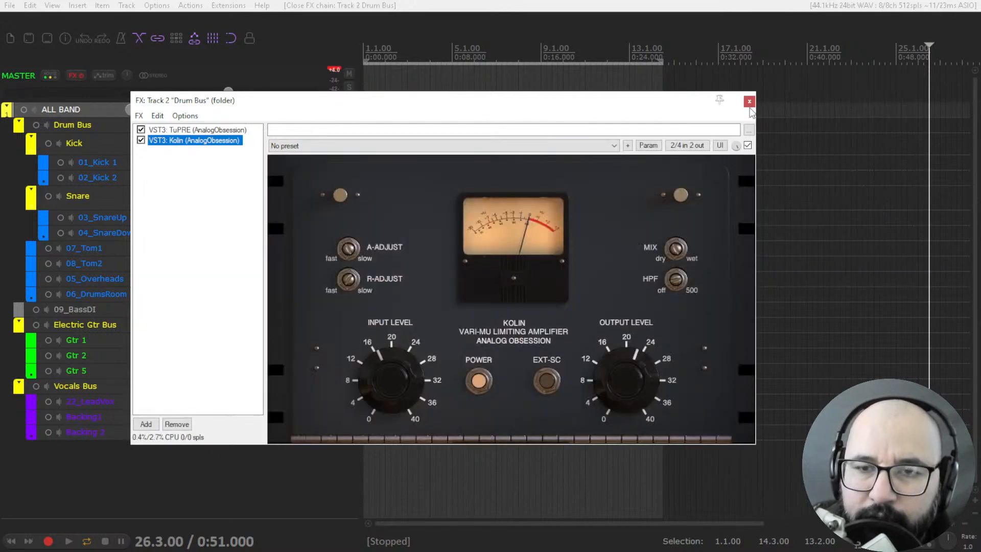
left_click(752, 103)
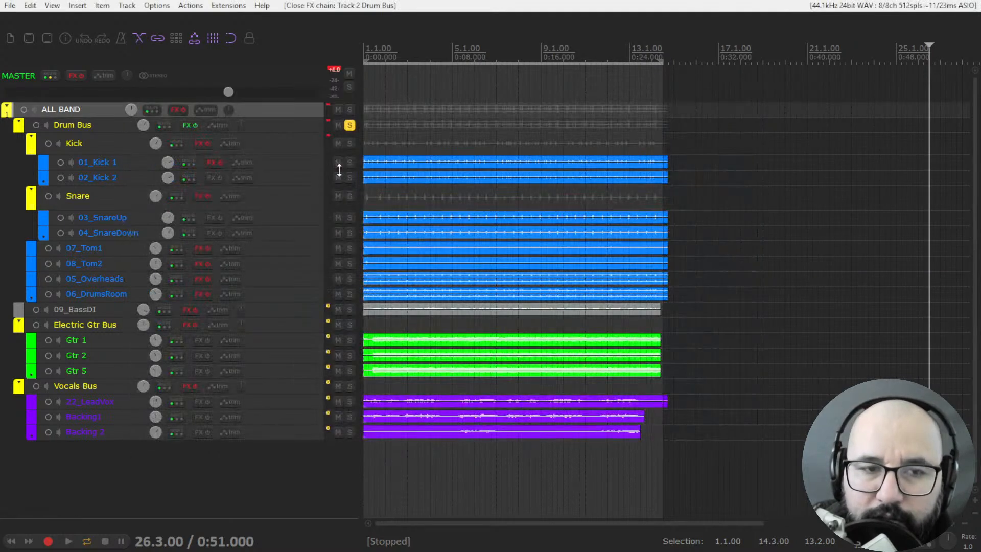
Step: Solo the Kick track and play it from near the beginning of the song
left_click(350, 143)
key("Home")
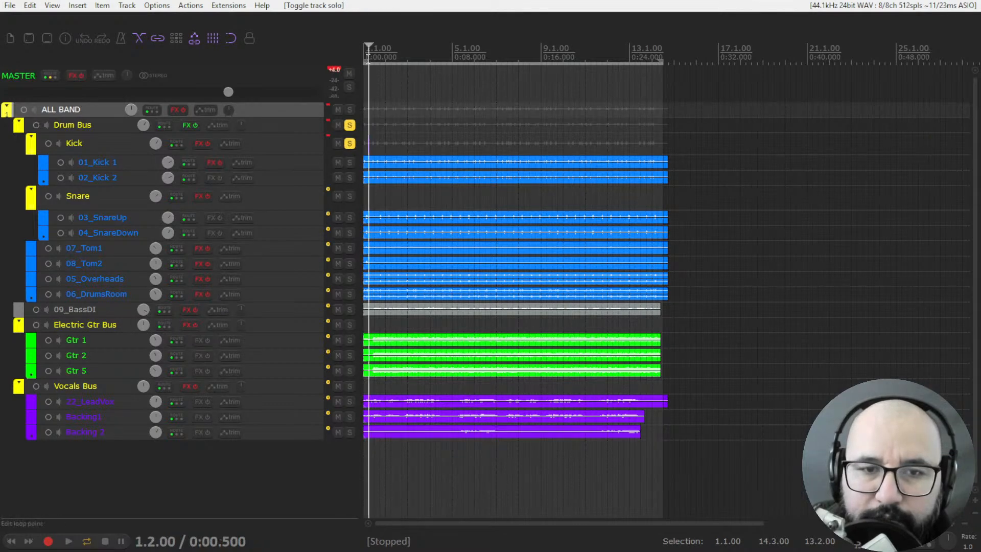
key("space")
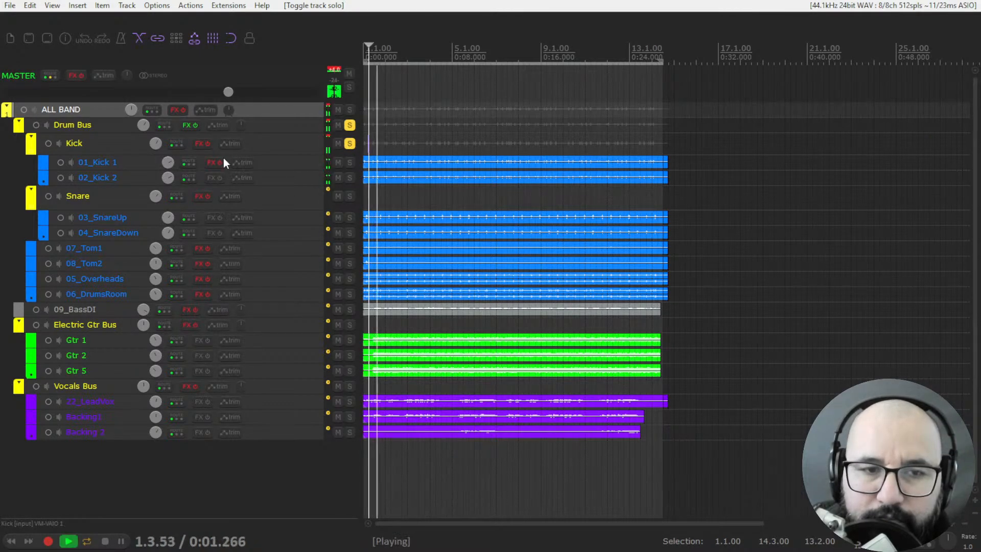
Step: Enable the Kick track's effects during playback and open its effects chain
left_click(207, 145)
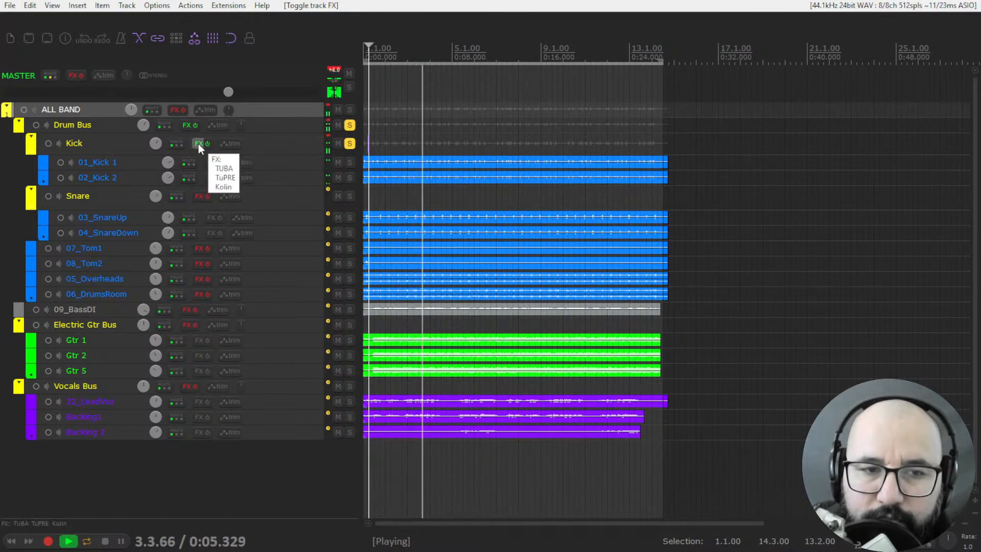
left_click(198, 144)
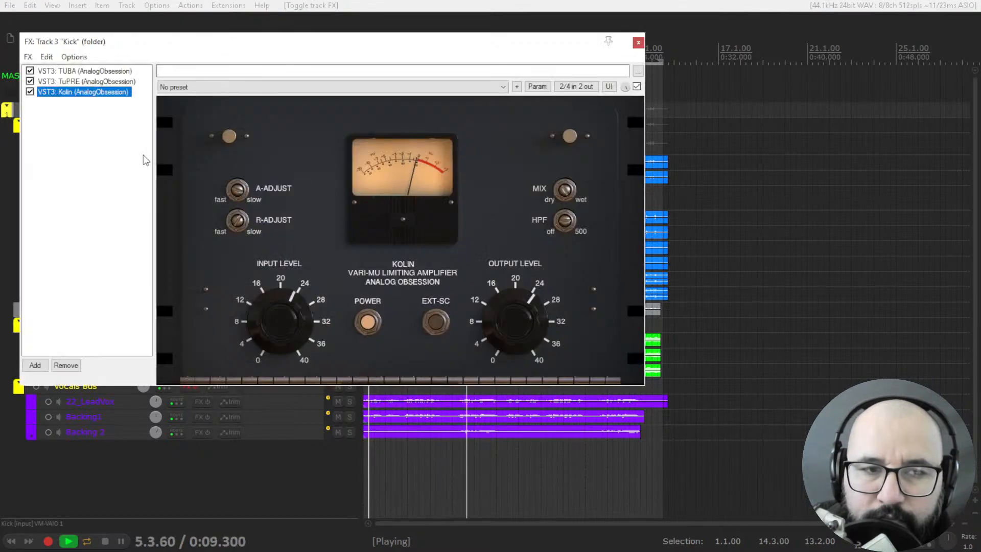
key("space")
Step: Bypass Kolin and TuPRE on the Kick track to hear TUBA alone, and bring up the TuPRE controls
double_click(80, 71)
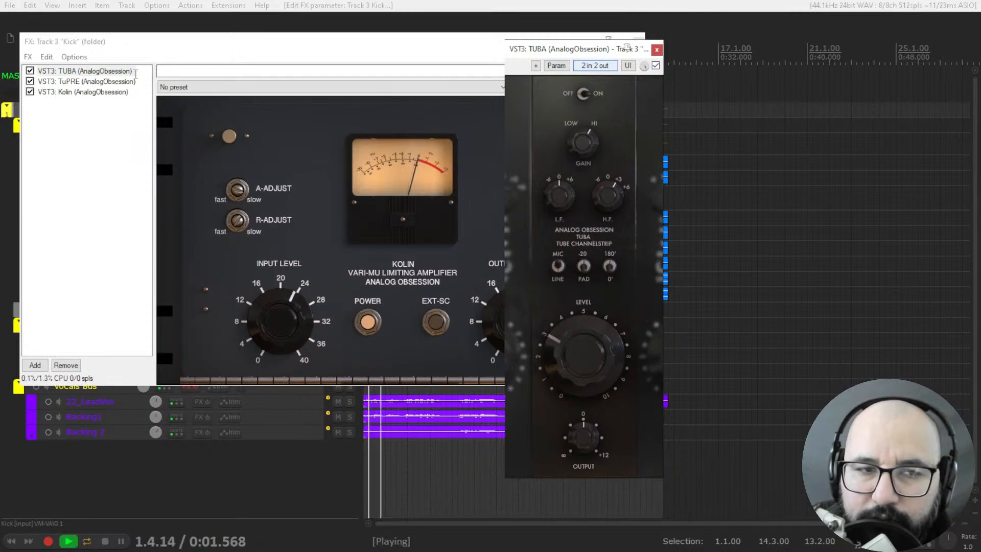
left_click(30, 92)
left_click(30, 81)
left_click(30, 71)
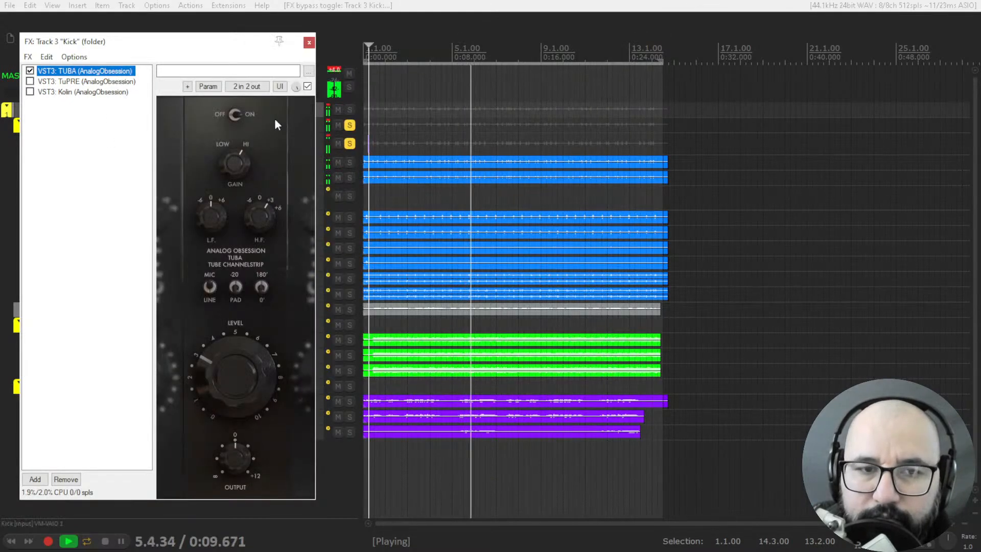
left_click(70, 78)
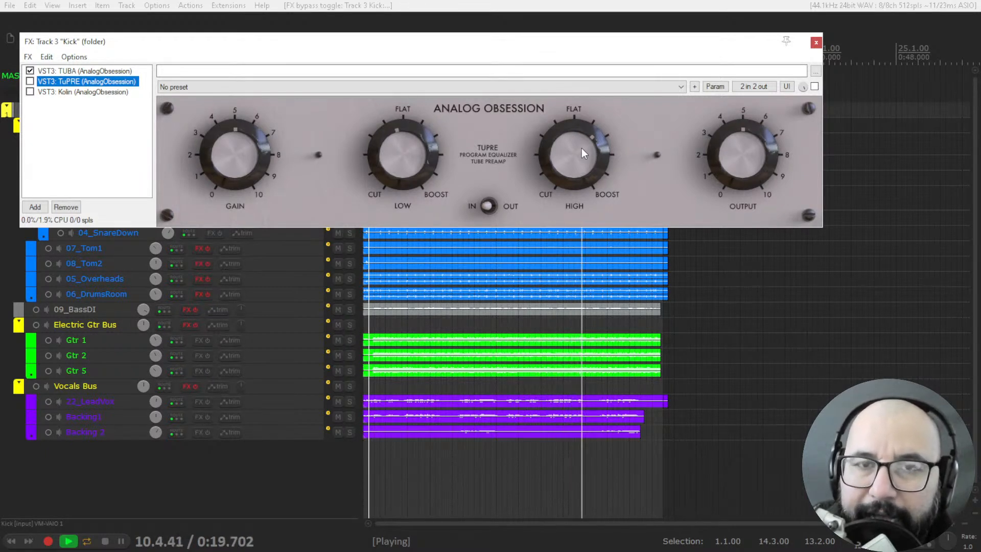
Step: Re-enable TuPRE and Kolin on the Kick track one after the other to hear each added to the chain
left_click(396, 152)
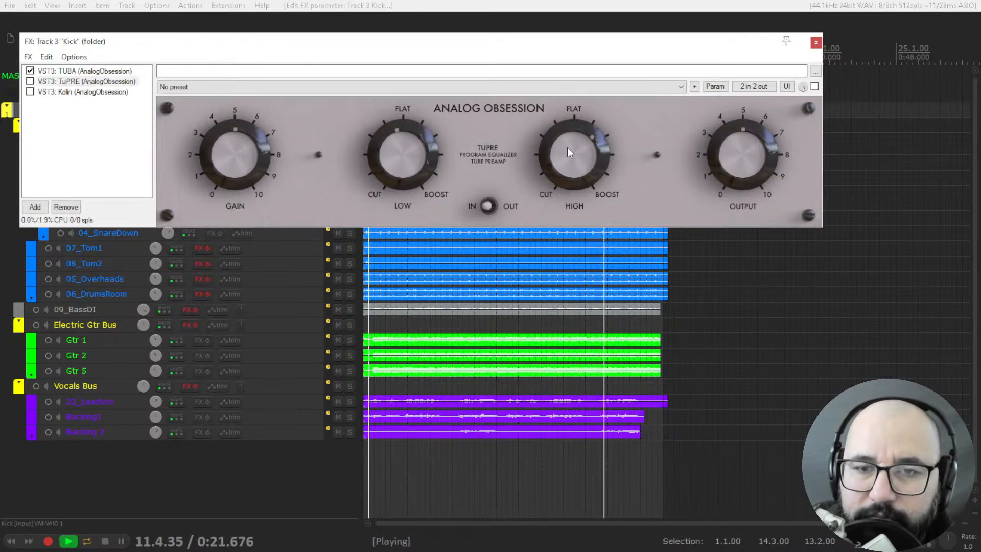
left_click(29, 81)
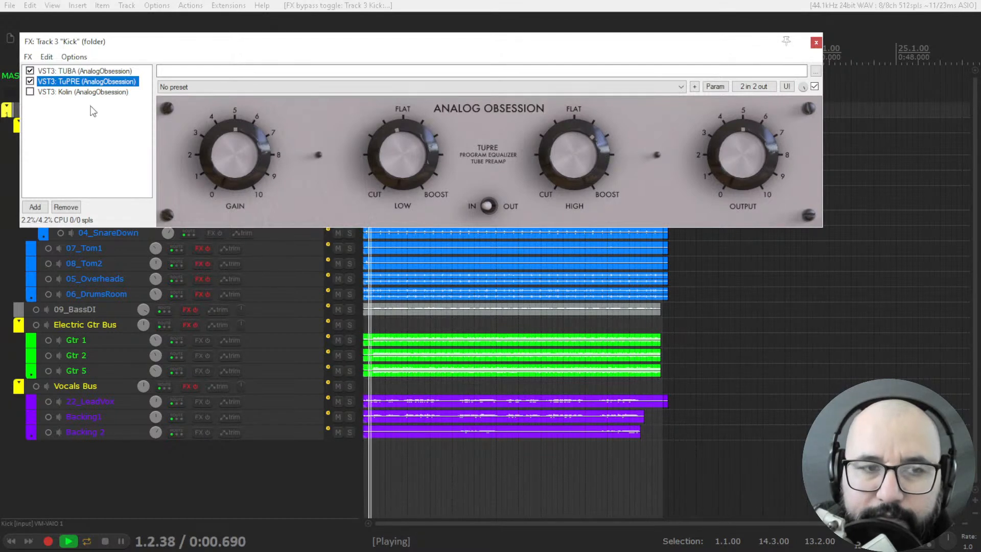
left_click(71, 92)
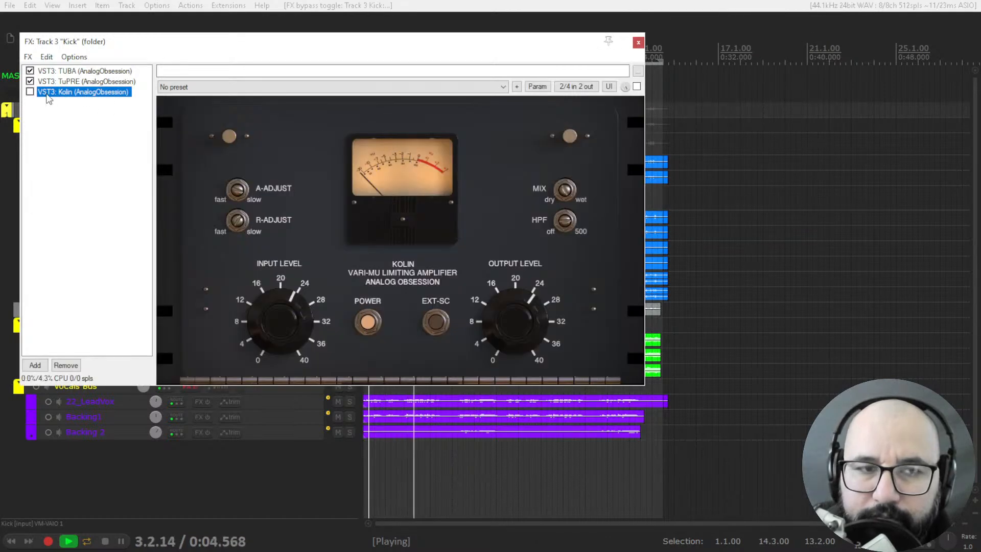
left_click(29, 92)
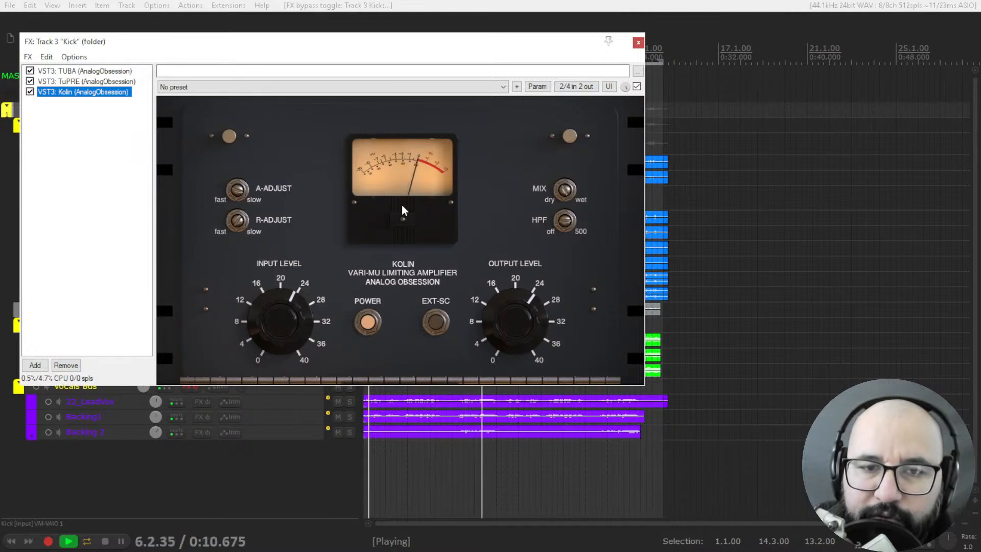
Step: Check Kolin's attack and release on the Kick track, and compare the track's effects off and on
left_click(237, 191)
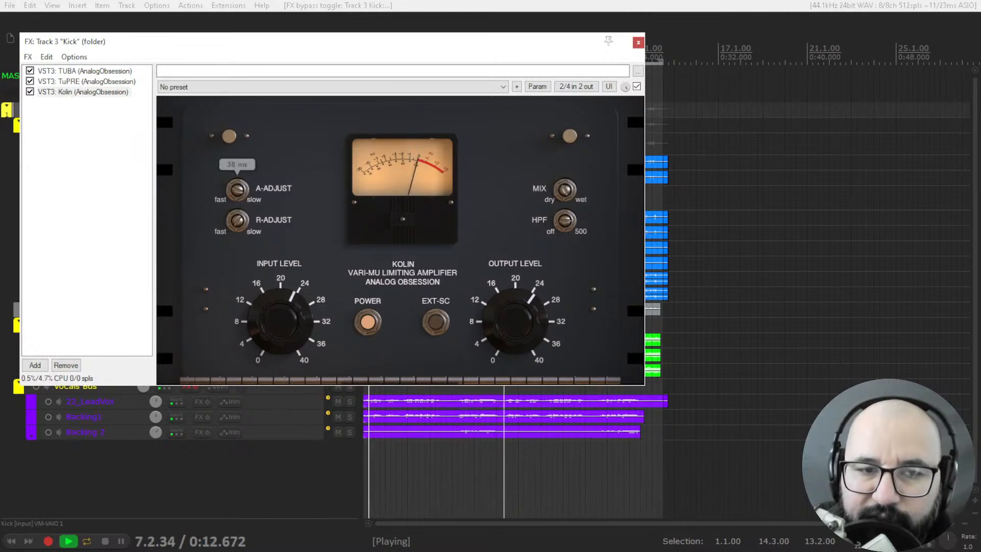
left_click(237, 221)
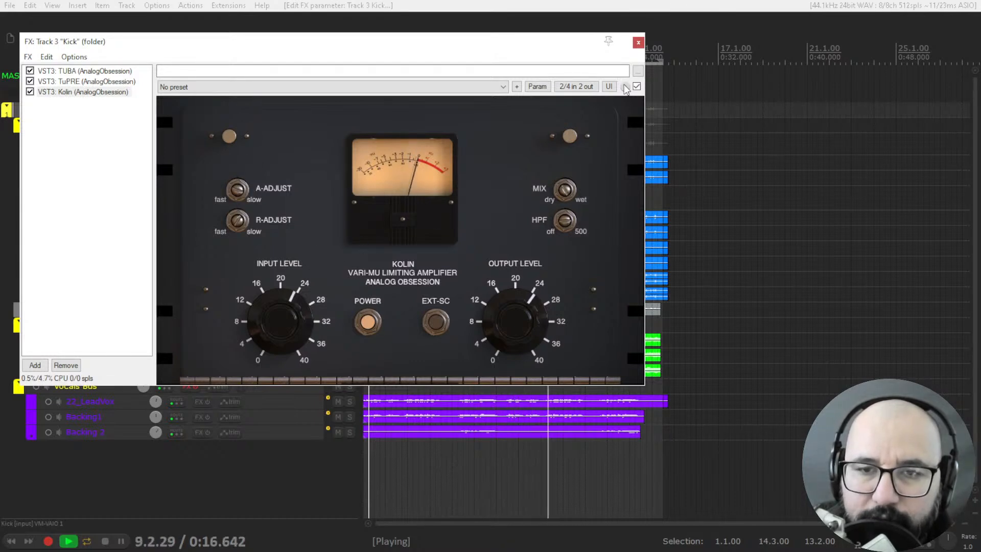
left_click(639, 45)
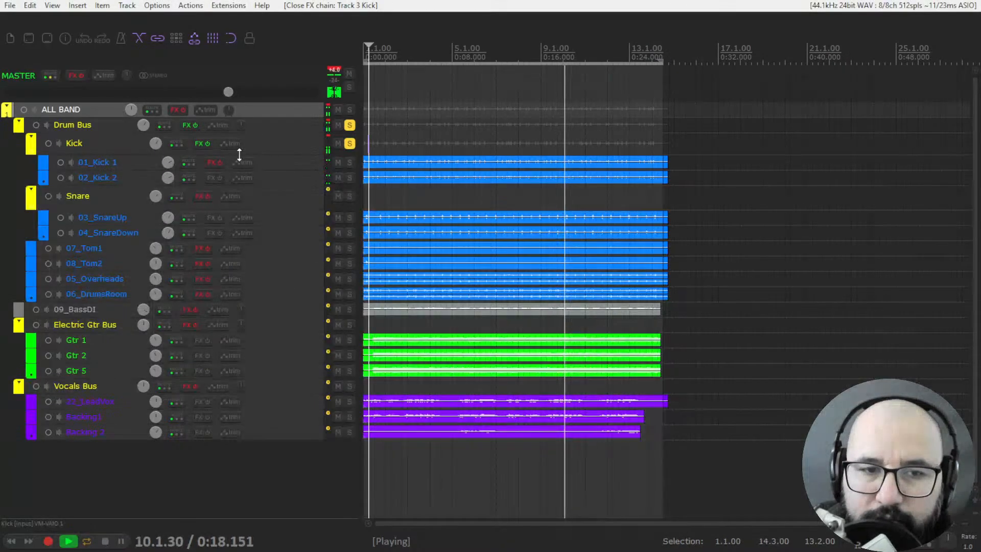
left_click(208, 145)
left_click(210, 145)
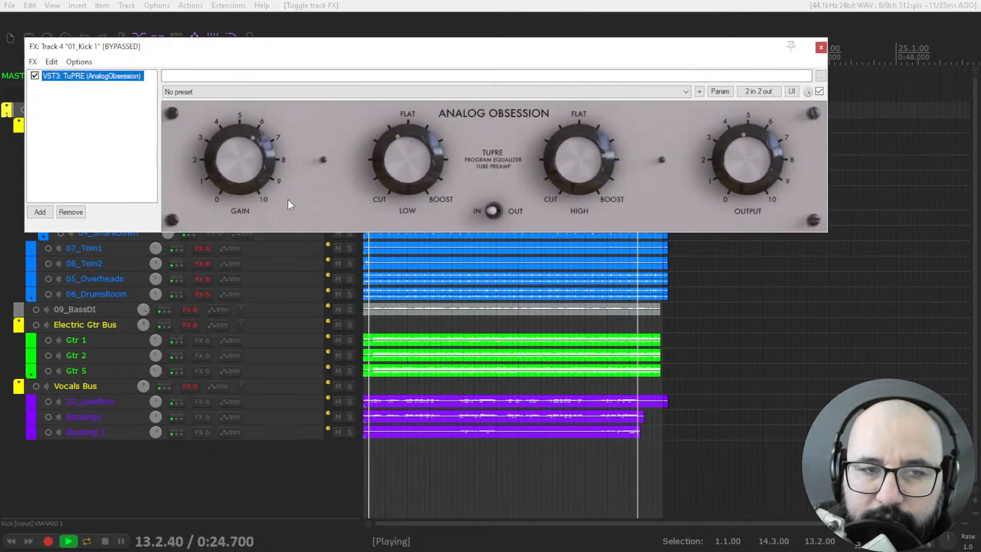
Step: Review TuPRE's settings in the 01_Kick 1 effects chain, close it, and enable that track's effects
left_click(586, 161)
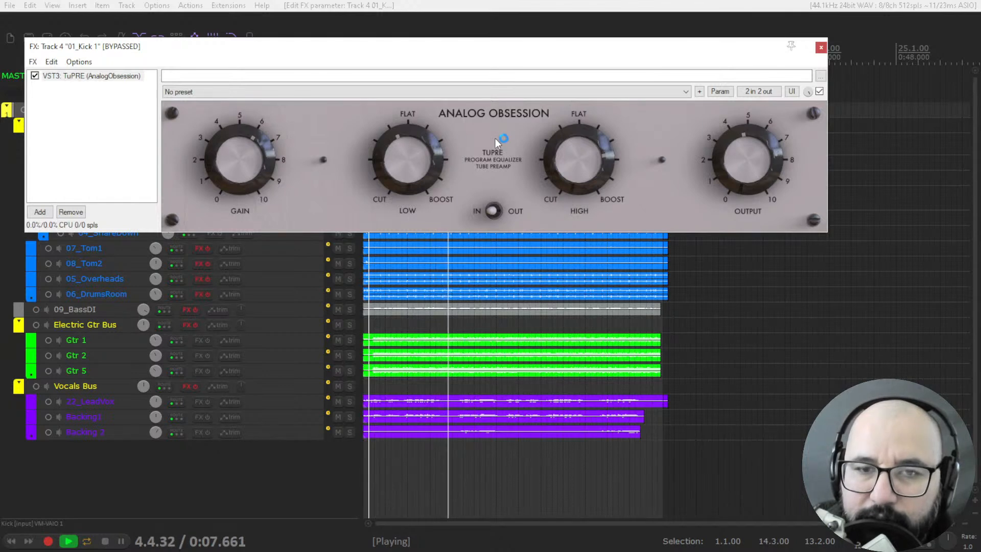
left_click(820, 51)
left_click(220, 162)
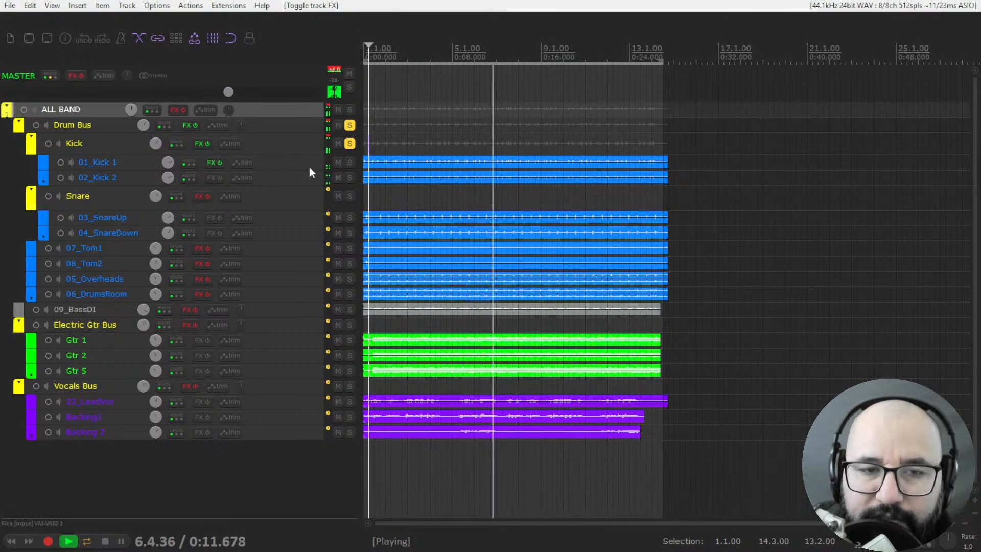
Step: Compare the Kick and 01_Kick 1 effects off and on, leave both enabled, and stop playback
left_click(206, 142)
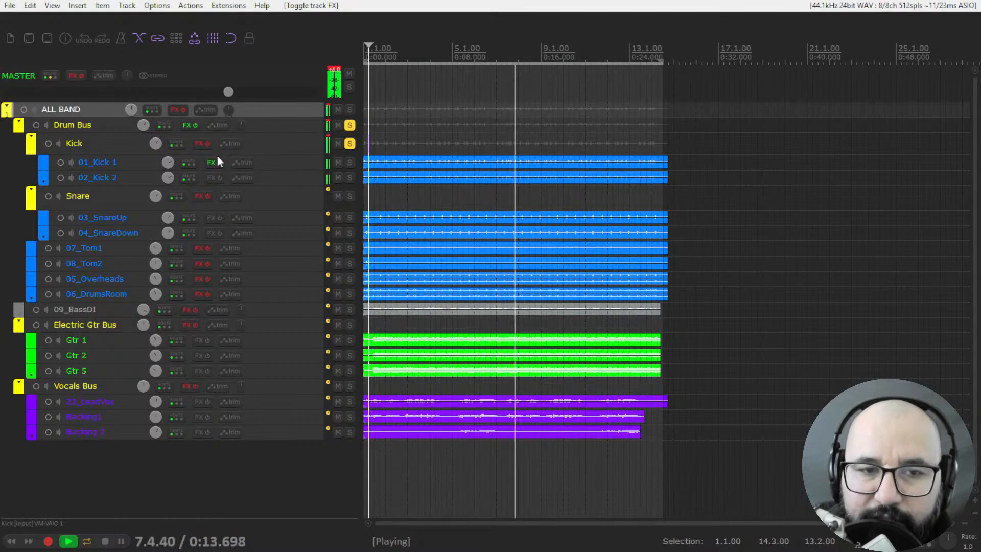
left_click(221, 162)
left_click(221, 162)
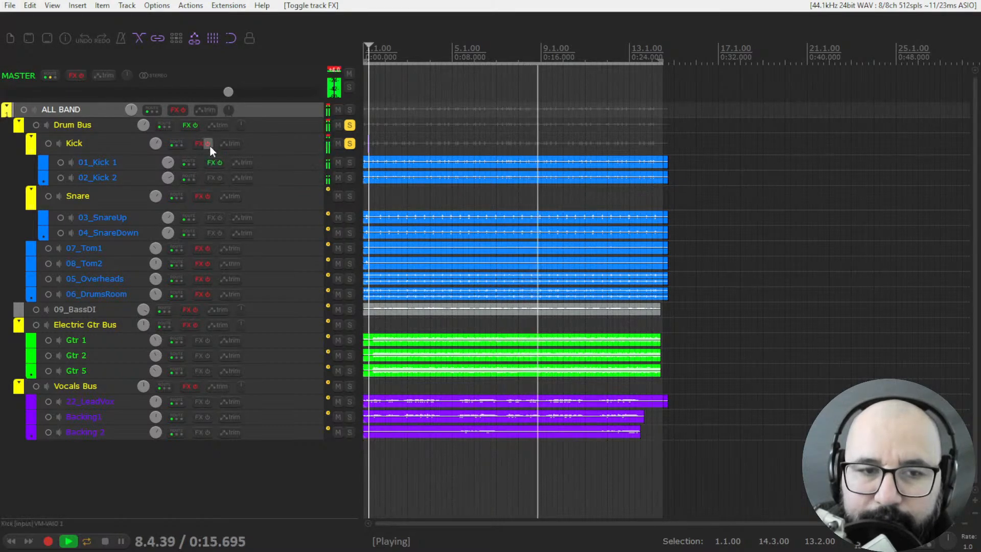
left_click(208, 146)
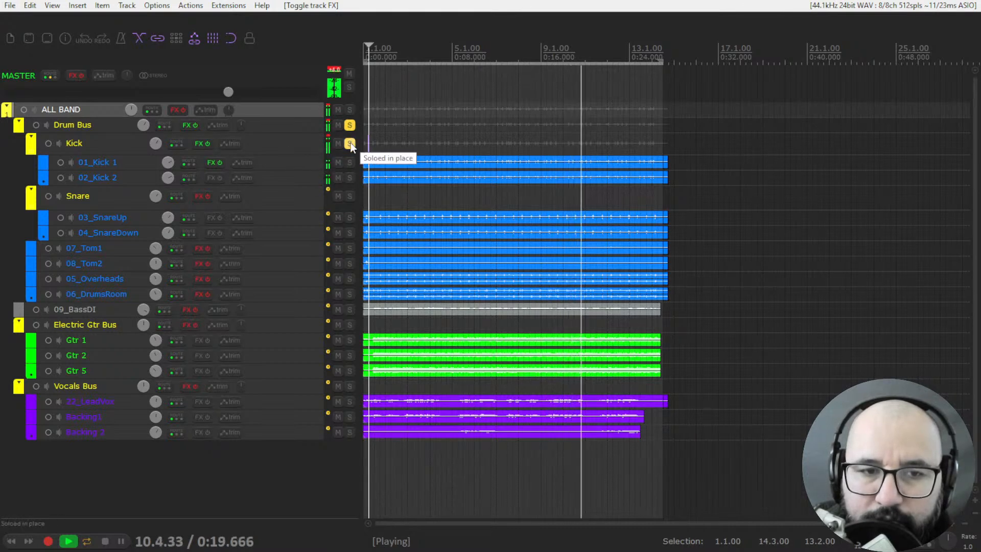
key("space")
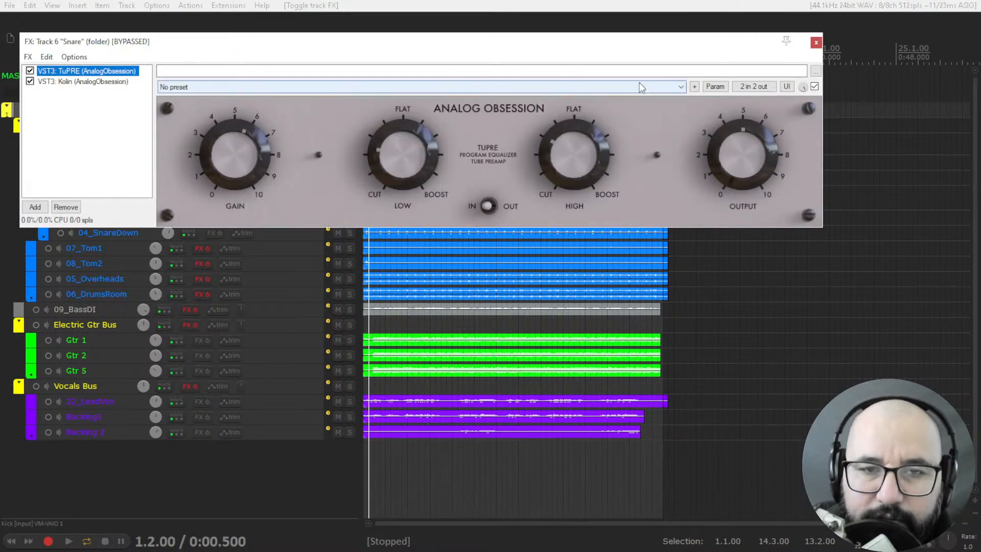
Step: Close the Snare effects chain, solo only the Snare track, and start playback
left_click(816, 42)
left_click(349, 196)
left_click(350, 143)
left_click(349, 125)
key("space")
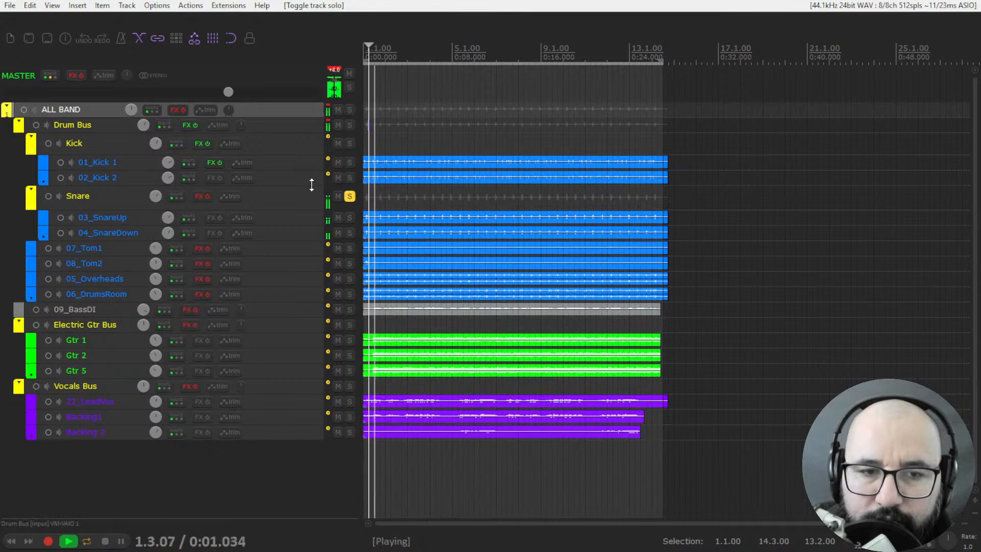
Step: Bypass Kolin and TuPRE in the Snare effects chain and stop playback
left_click(197, 196)
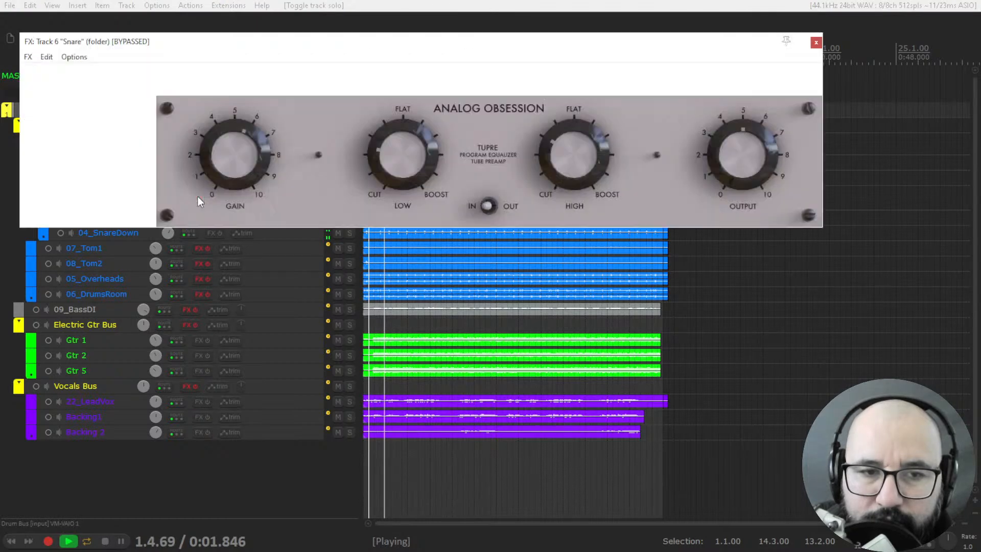
left_click(30, 81)
left_click(30, 71)
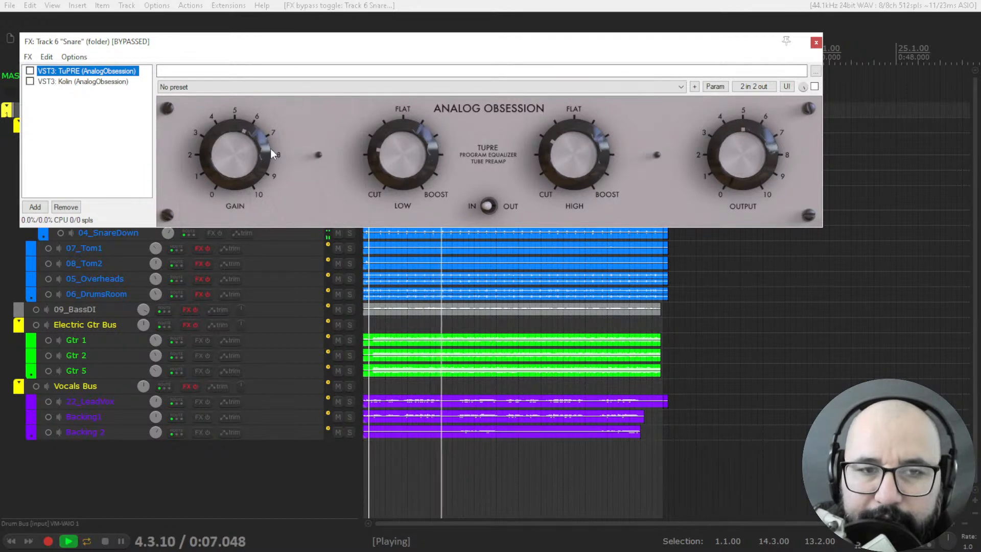
key("space")
Step: Raise TuPRE's gain slightly on the Snare track and cut its low band slightly more
left_click(236, 145)
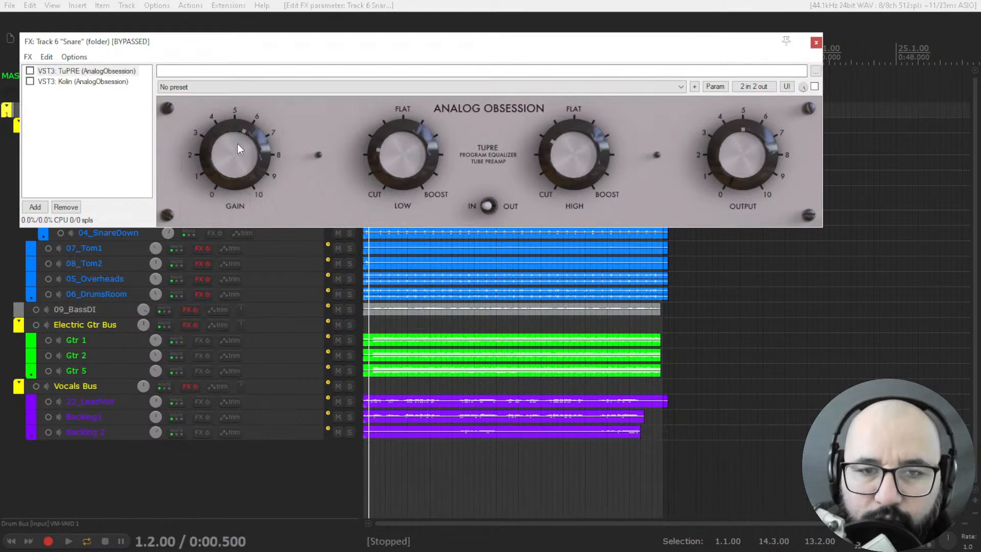
left_click_drag(232, 150, 232, 147)
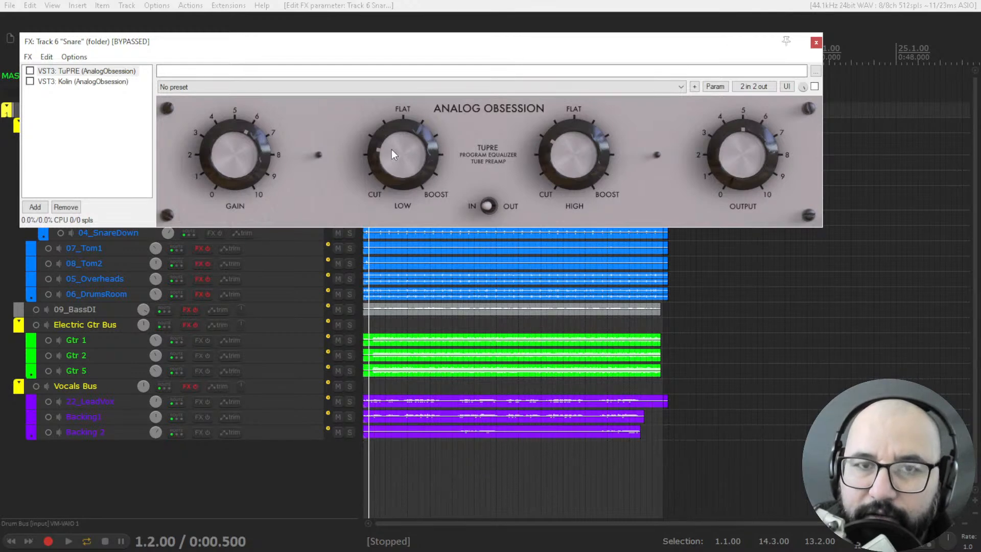
left_click_drag(392, 149, 392, 150)
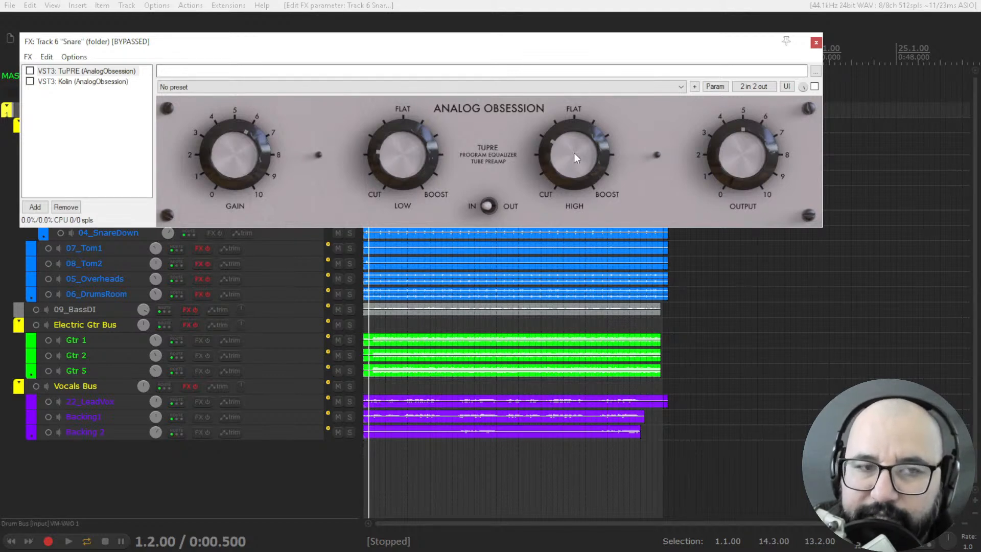
Step: Re-enable TuPRE and Kolin in the Snare chain, and keep only Kolin's window open during playback
left_click(30, 72)
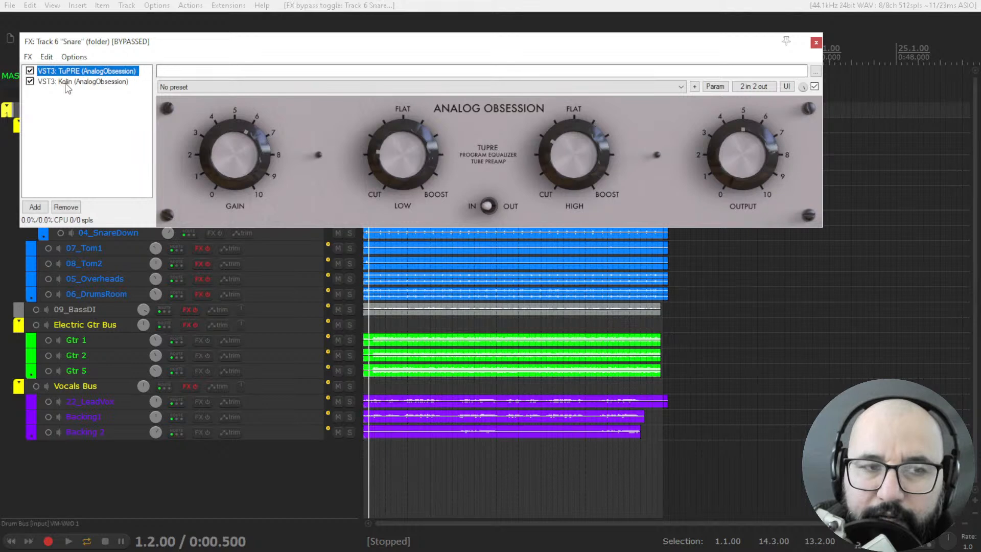
left_click(69, 83)
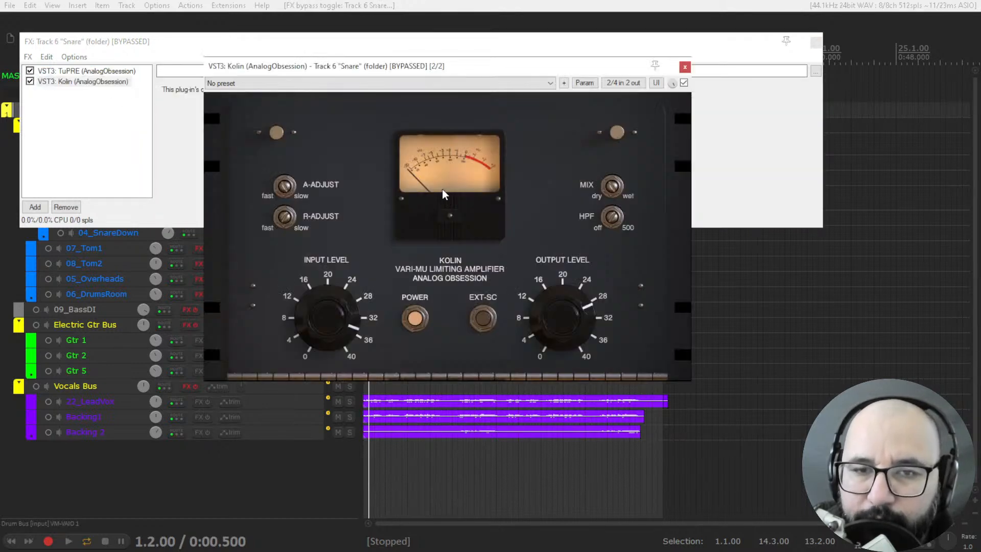
key("space")
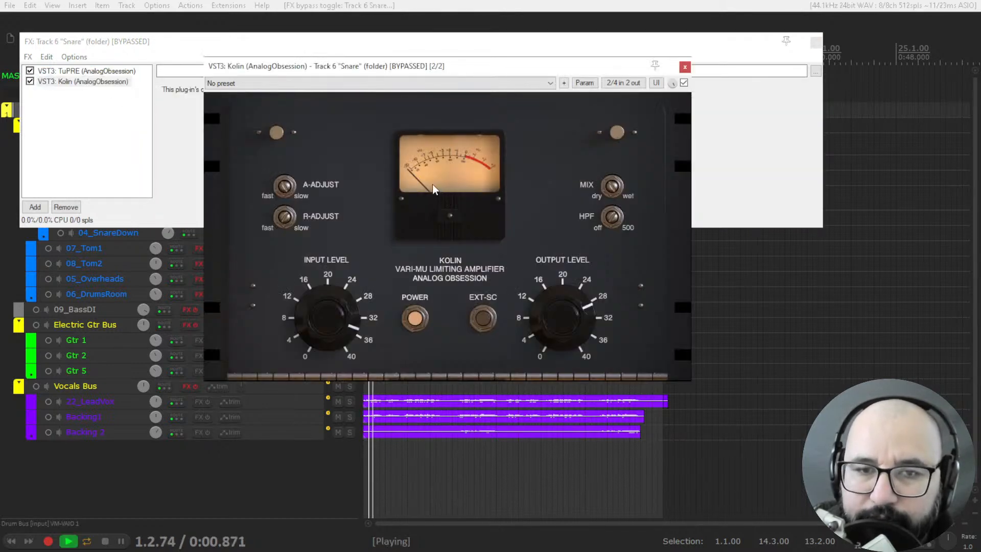
left_click(816, 43)
left_click_drag(246, 65, 337, 60)
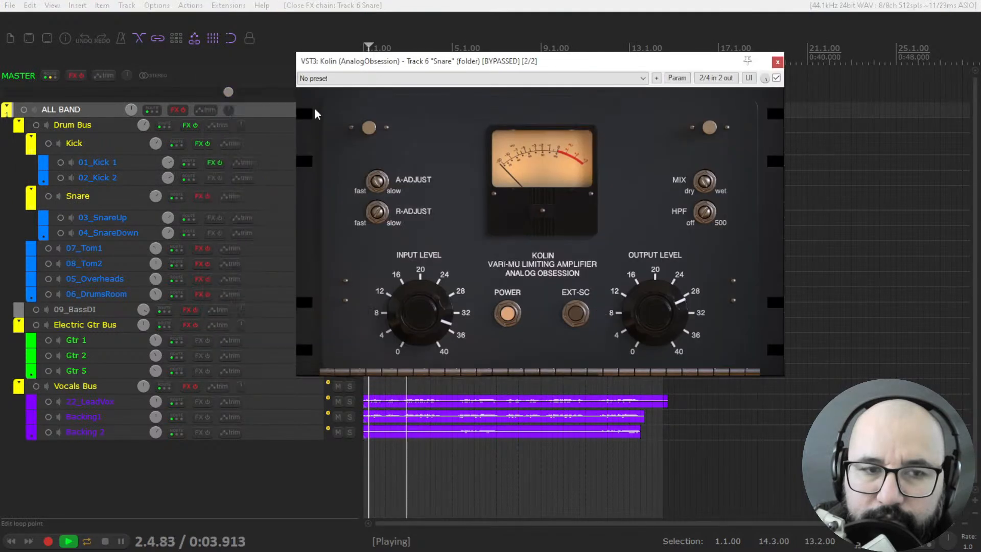
Step: Enable the Snare track's effects, compare them off and on during playback, and leave them enabled
left_click(207, 197)
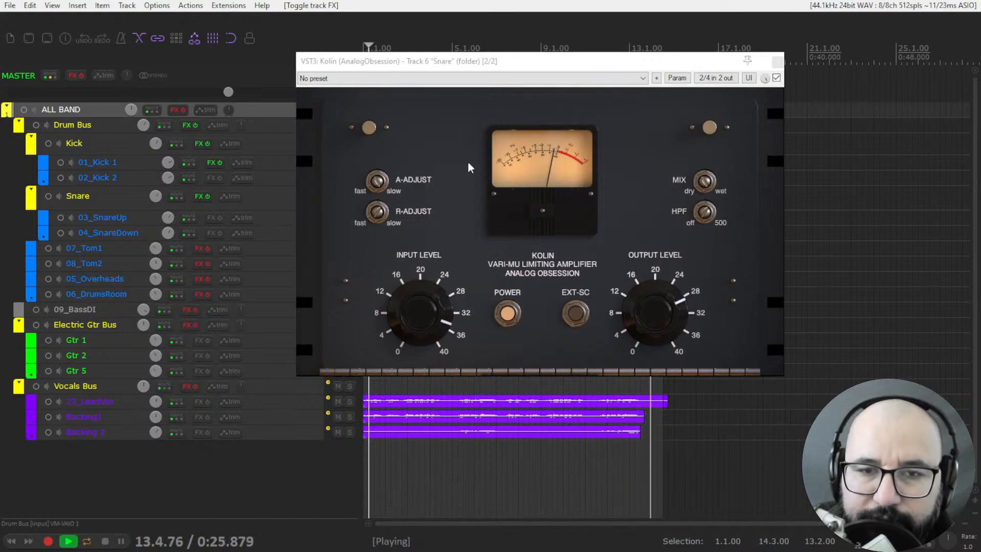
left_click(207, 197)
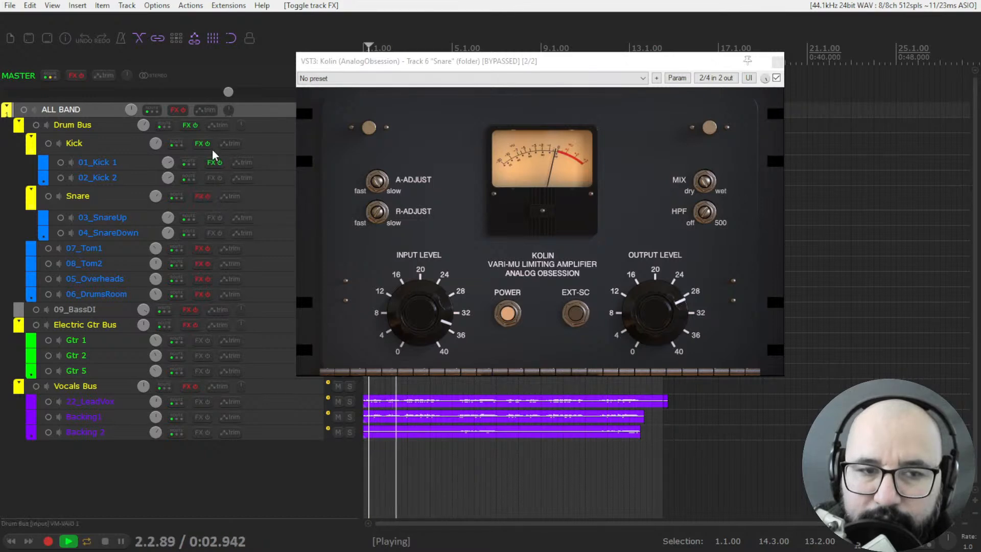
left_click(202, 196)
left_click_drag(499, 70, 608, 58)
left_click(349, 197)
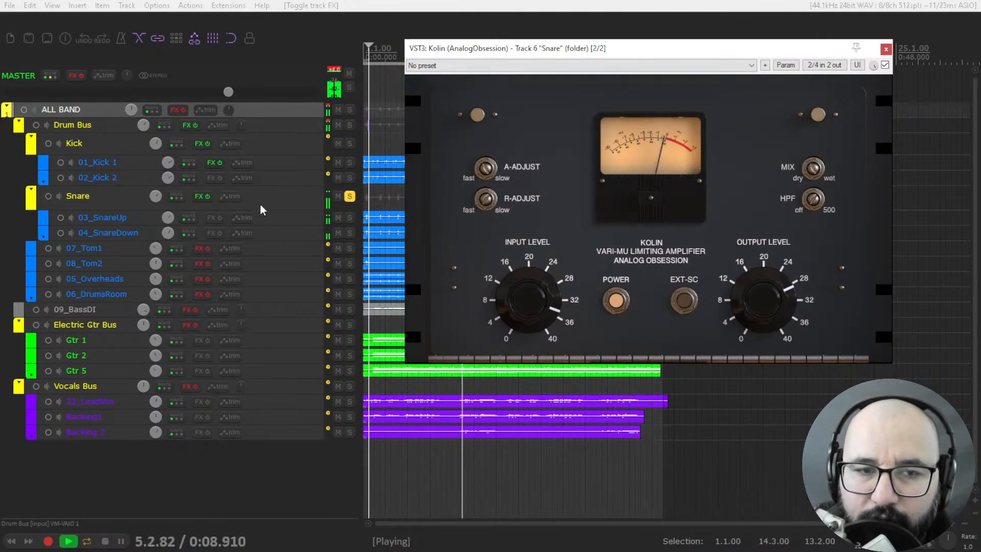
Step: Stop playback and switch the solo from the Snare track to 07_Tom1 and 08_Tom2
key("space")
left_click(348, 199)
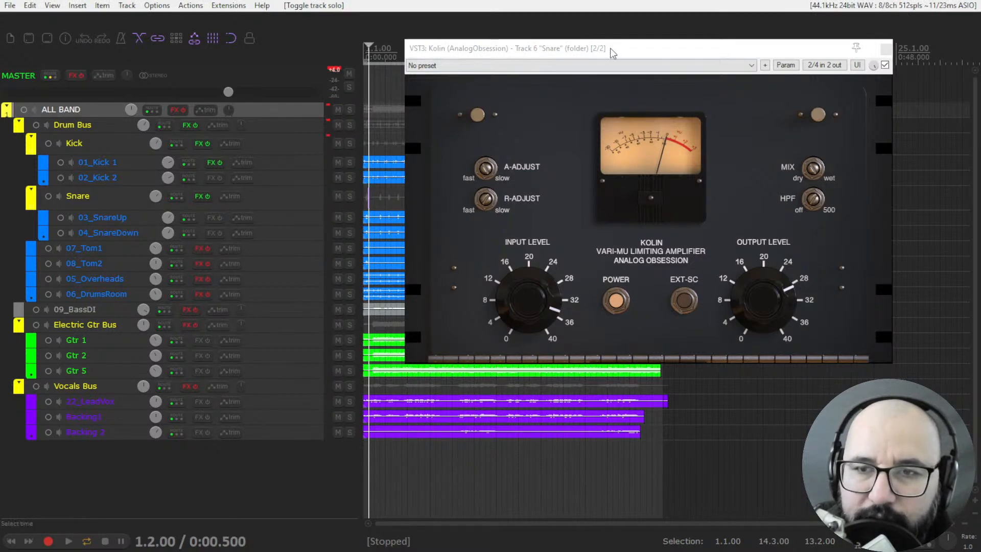
left_click_drag(613, 53, 633, 102)
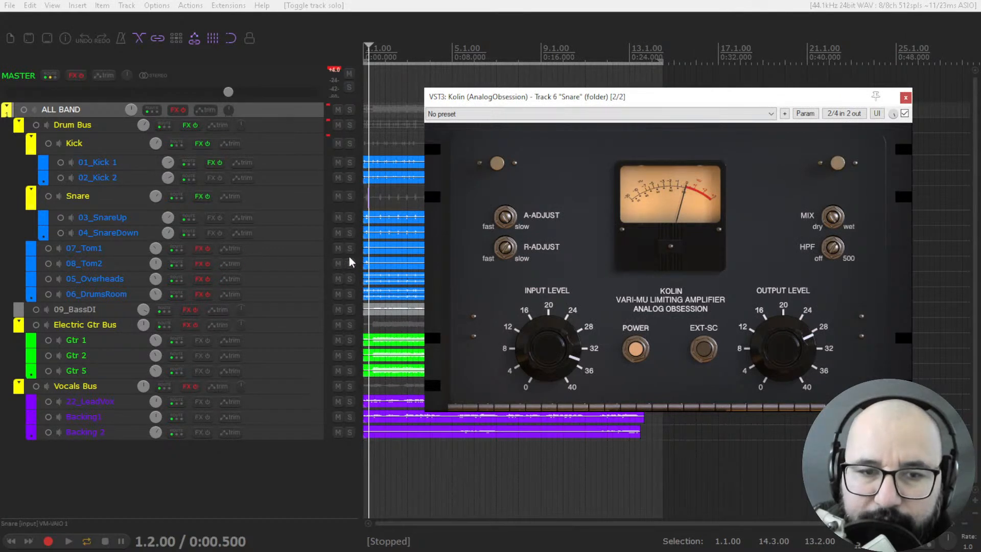
left_click_drag(350, 249, 335, 266)
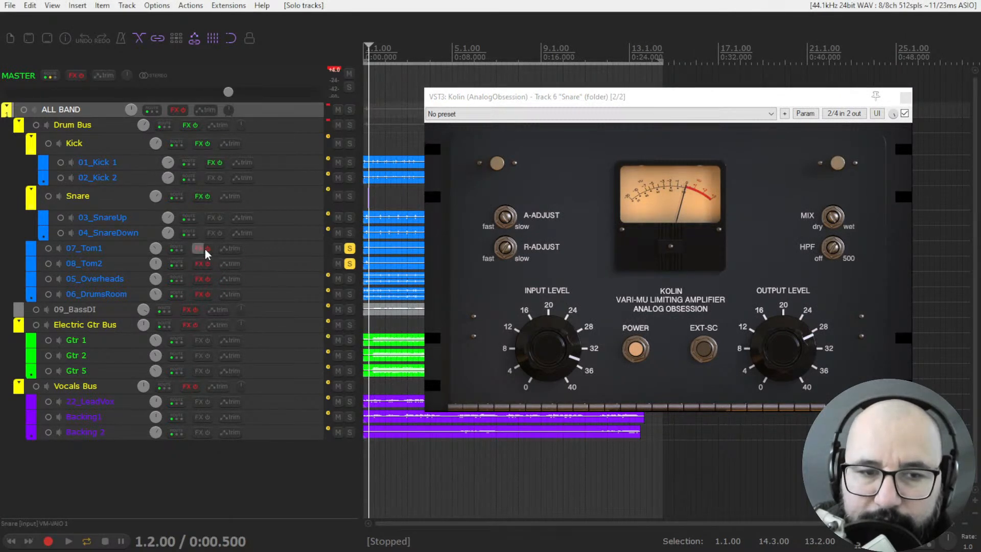
Step: Close the open plugin windows, enable the effects on 07_Tom1 and 08_Tom2, and start playback
left_click(906, 97)
left_click(969, 118)
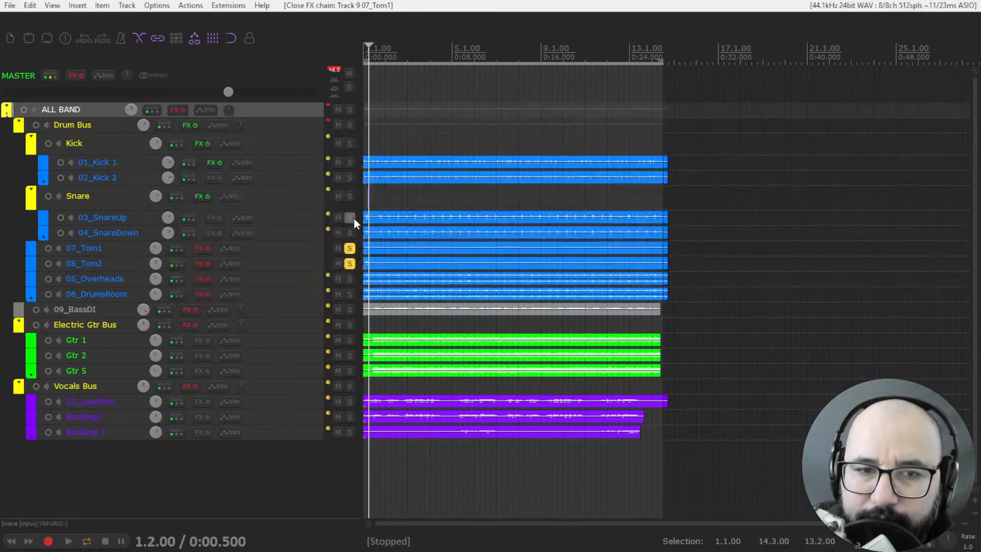
left_click(200, 263, "ctrl")
key("space")
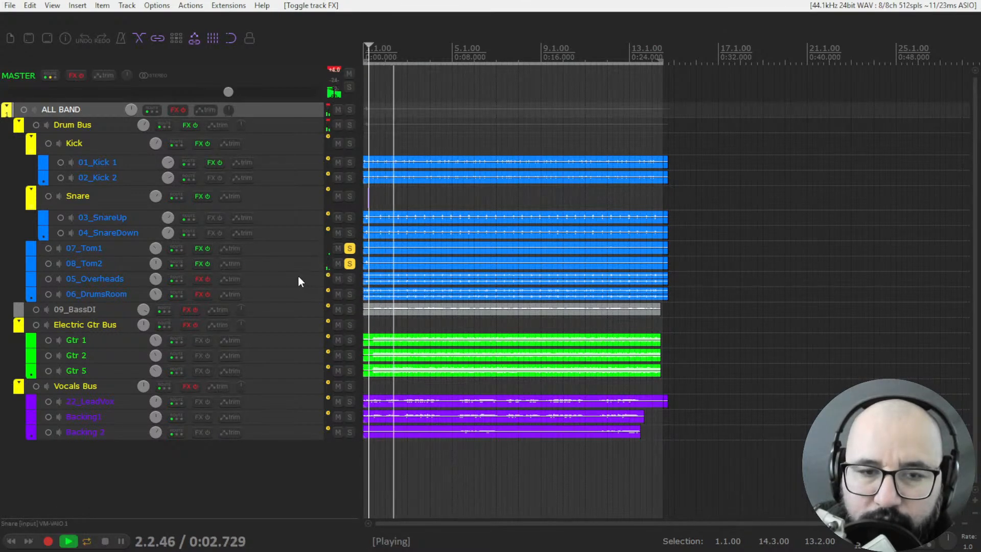
Step: Review TuPRE's settings on 07_Tom1 during playback and close its effects chain
left_click(200, 250)
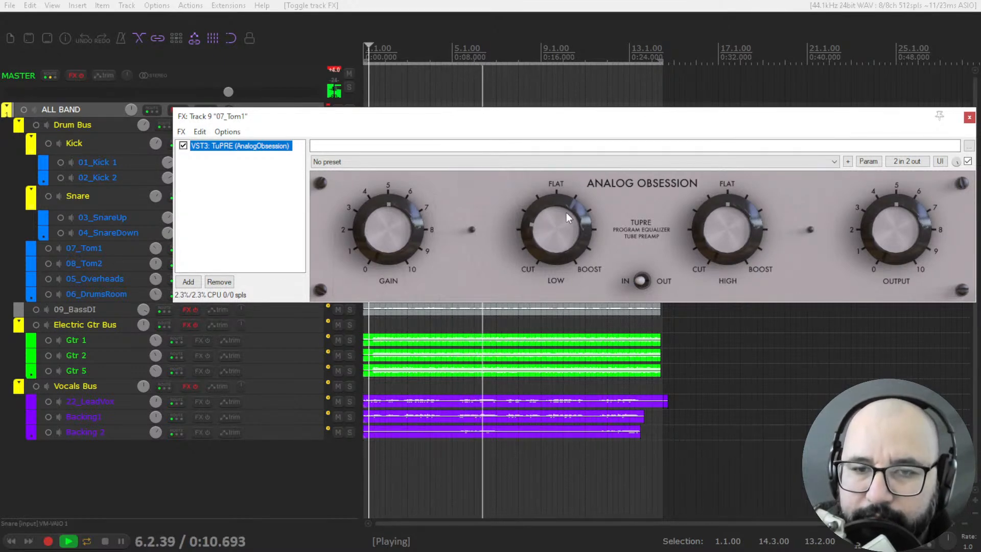
left_click(968, 162)
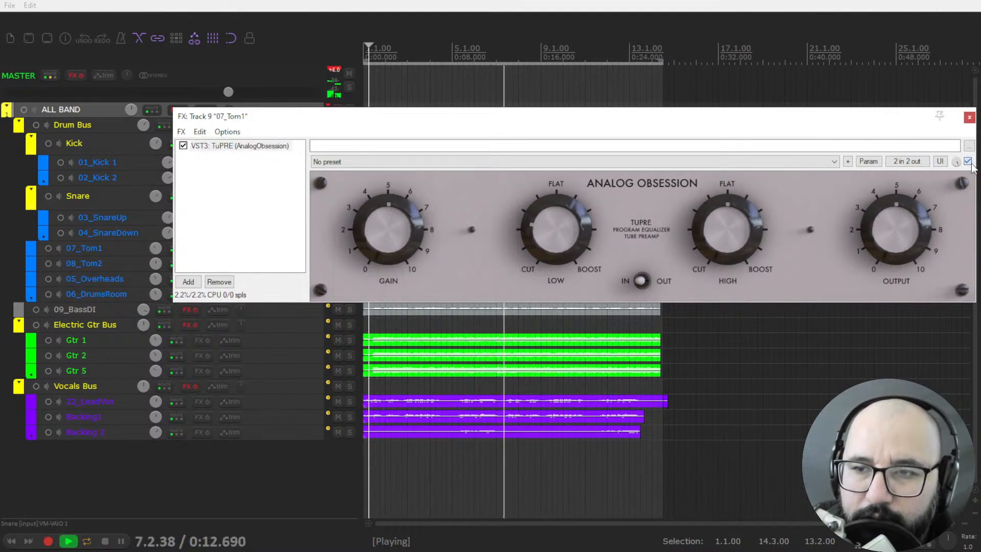
left_click(969, 117)
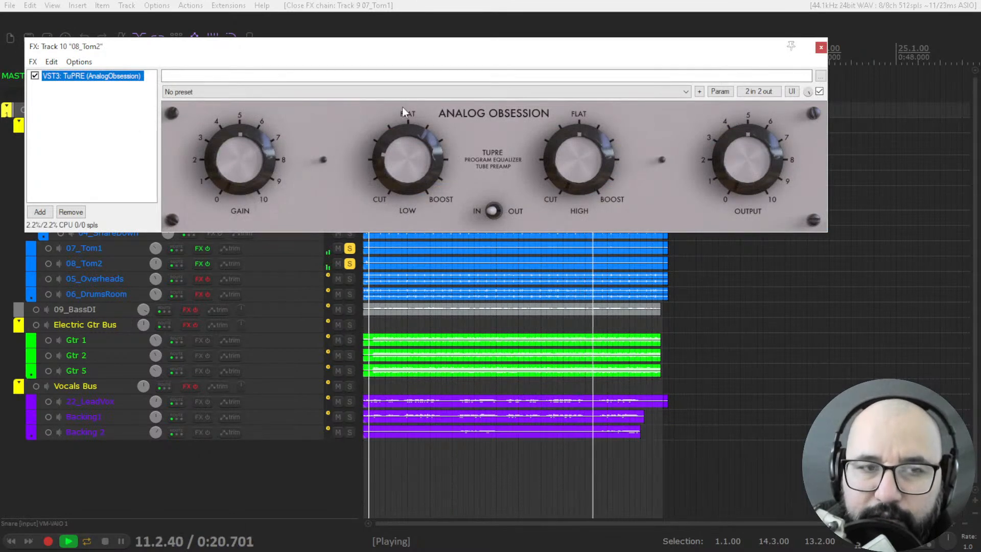
Step: Close 08_Tom2's effects chain, stop playback, and switch the solo from the toms to 05_Overheads and 06_DrumsRoom
left_click(822, 47)
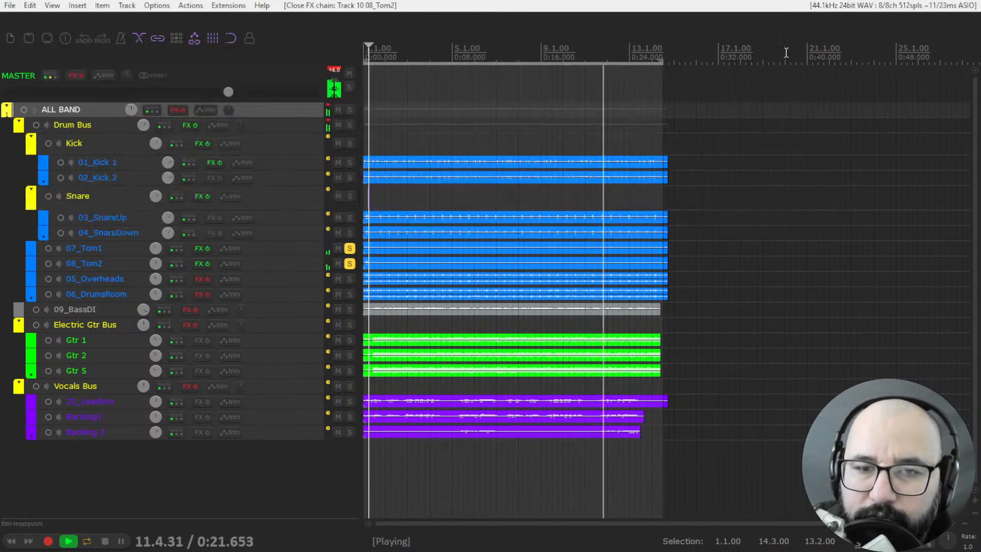
key("space")
left_click(351, 251)
left_click(351, 263)
left_click(349, 279)
left_click(349, 294)
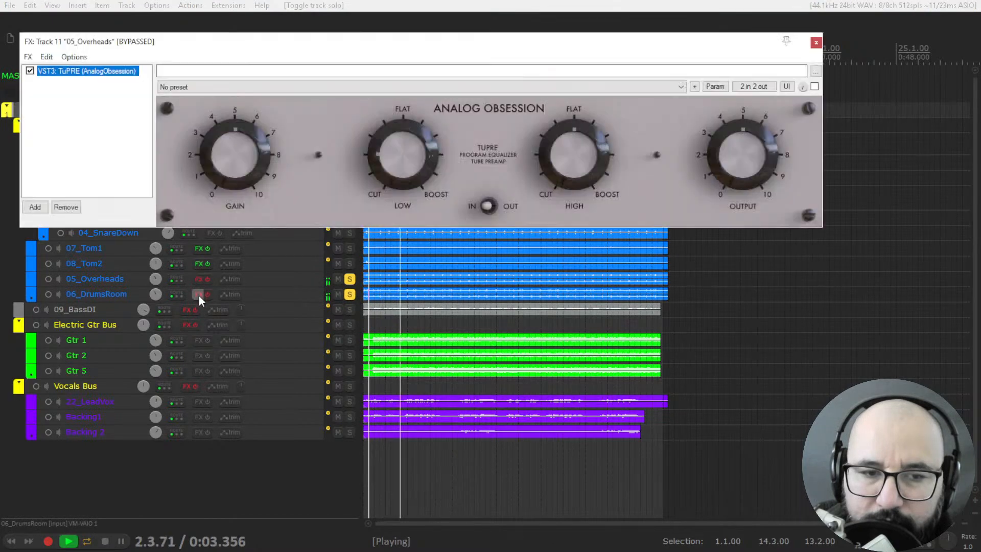
Step: Enable the effects on 05_Overheads and 06_DrumsRoom, compare them off and on during playback, and stop
key("Escape")
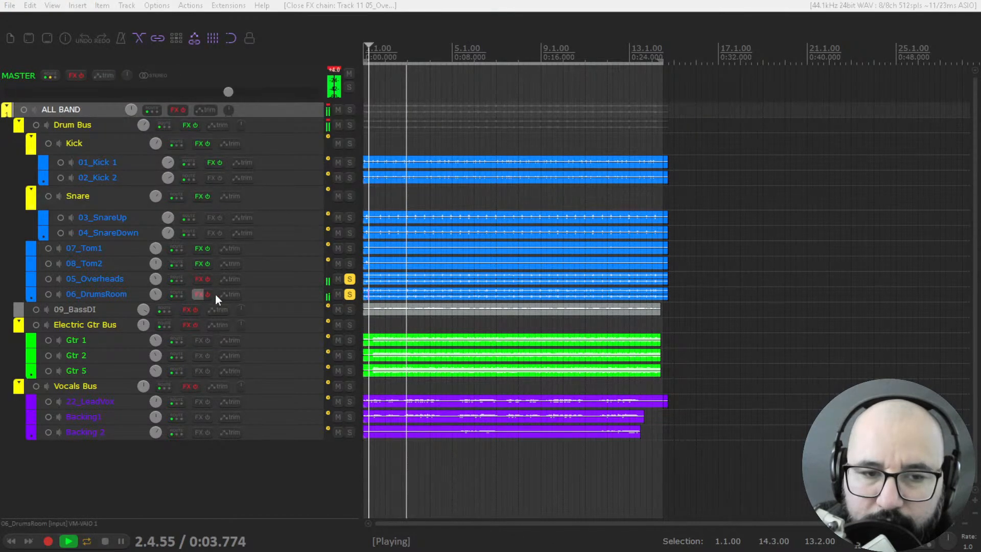
left_click(214, 295)
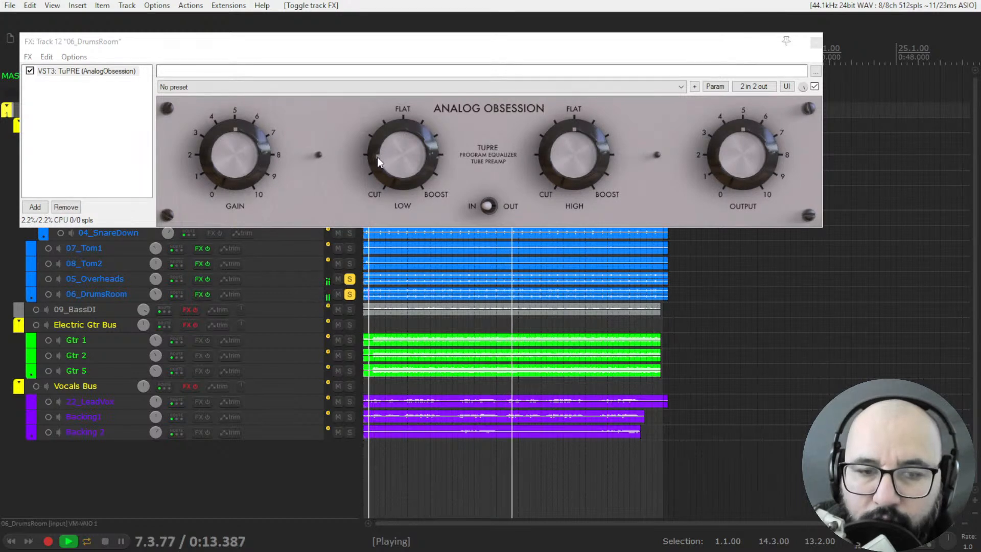
left_click(815, 86)
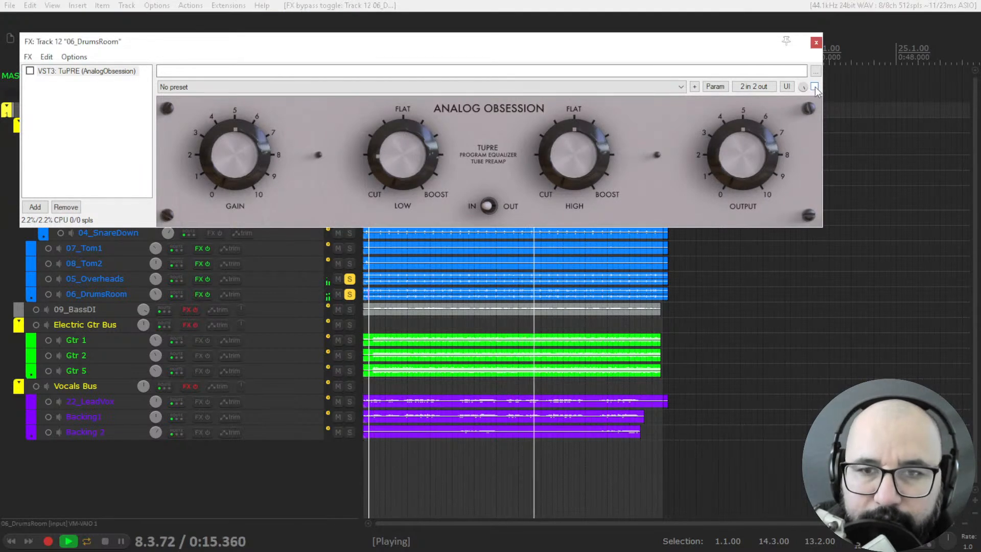
left_click(211, 293)
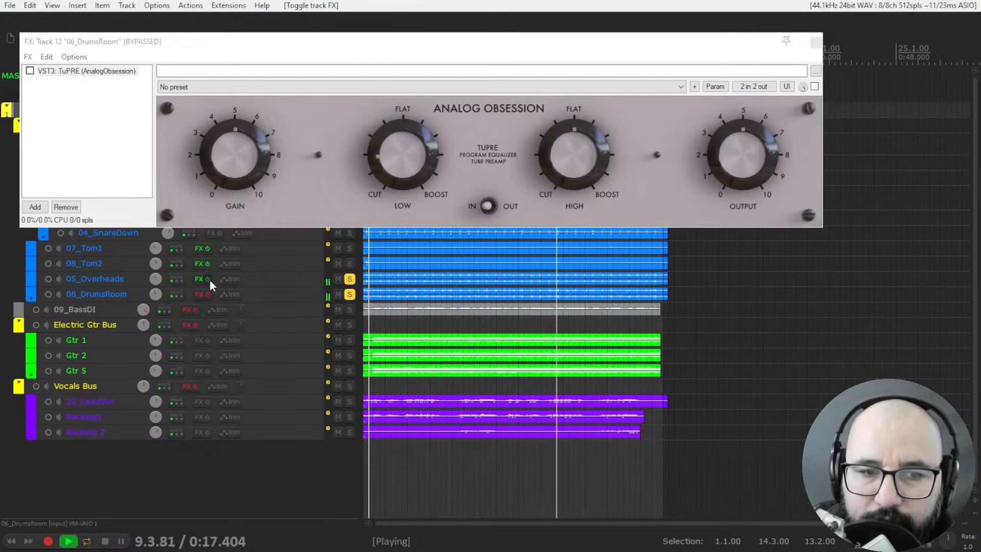
left_click(209, 293)
key("space")
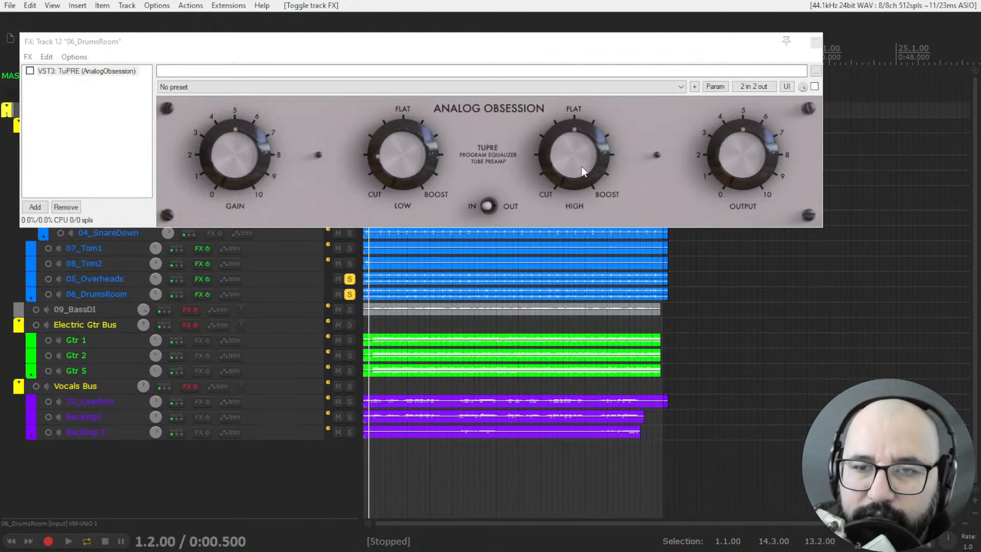
Step: Enable TuPRE on 06_DrumsRoom and close its effects chain
left_click(403, 168)
left_click(371, 153)
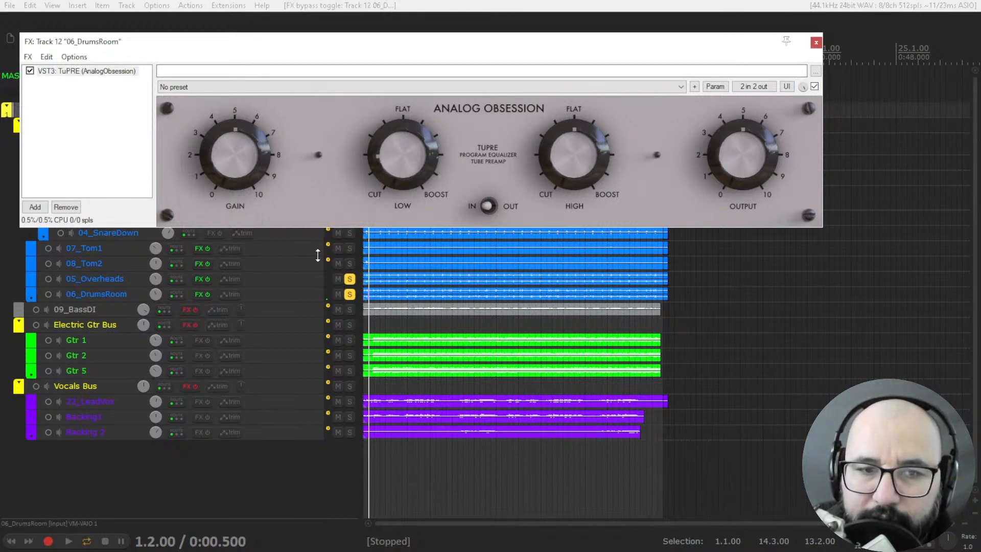
left_click(816, 43)
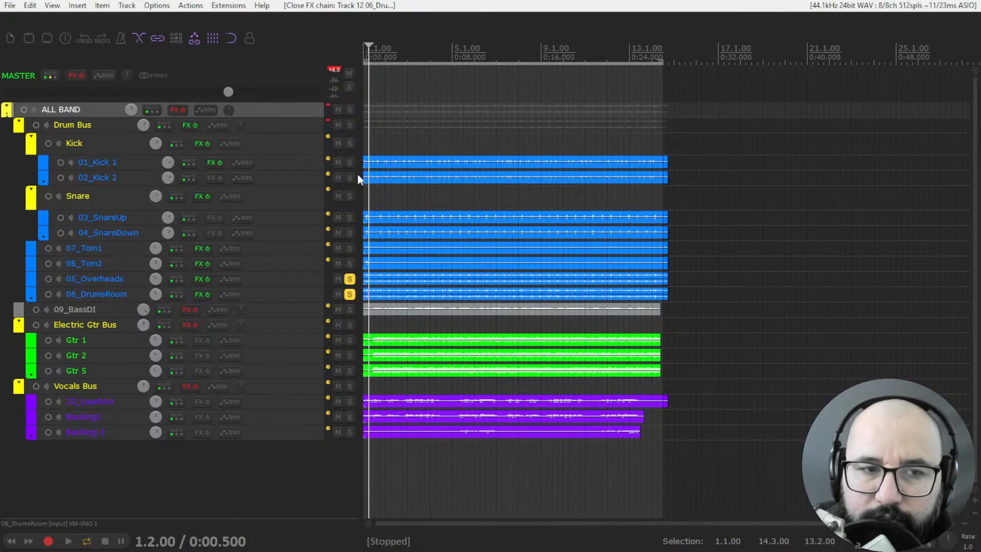
Step: Switch the solo from 05_Overheads and 06_DrumsRoom to the Drum Bus and start playback
left_click(351, 126)
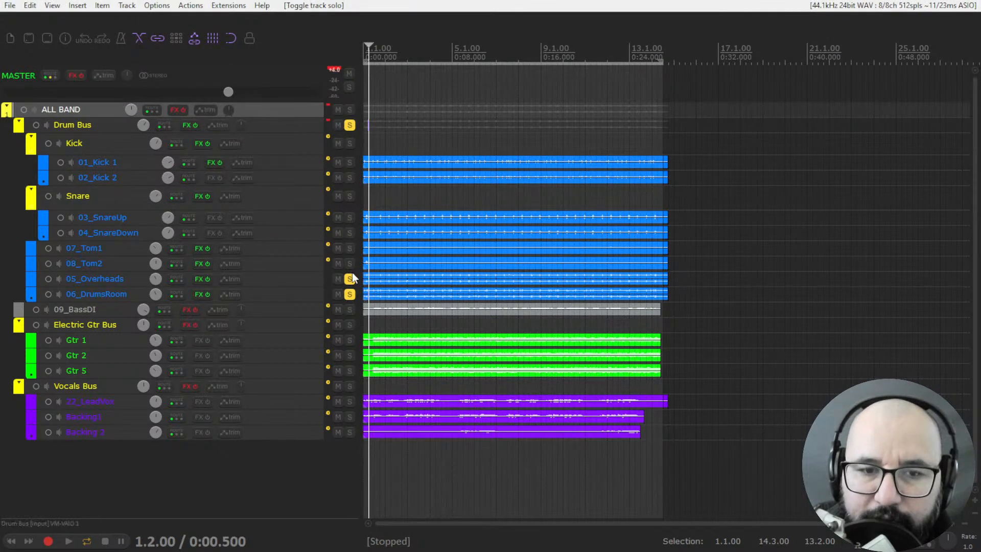
left_click(350, 294)
key("space")
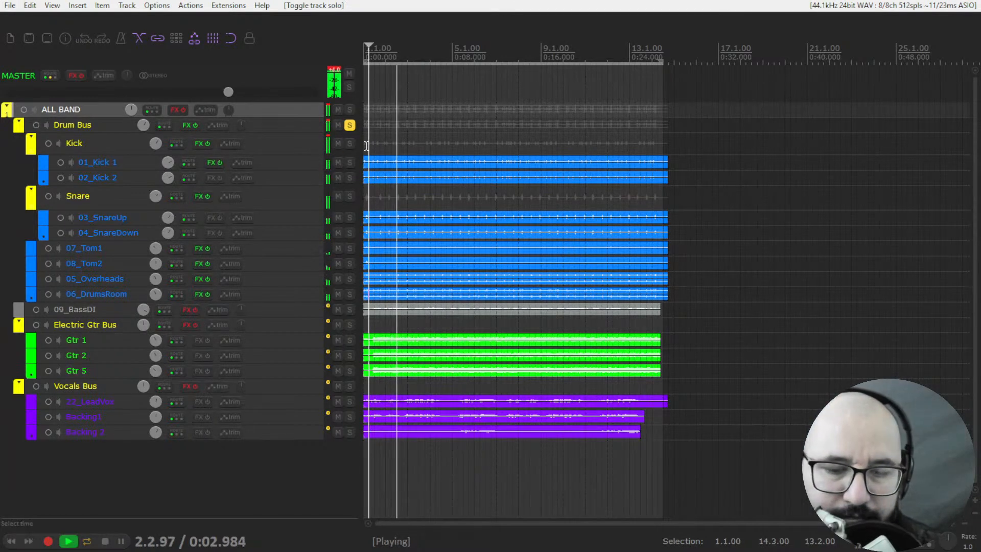
Step: Turn all track effects off and back on during drum playback, and stop
key("ctrl+b")
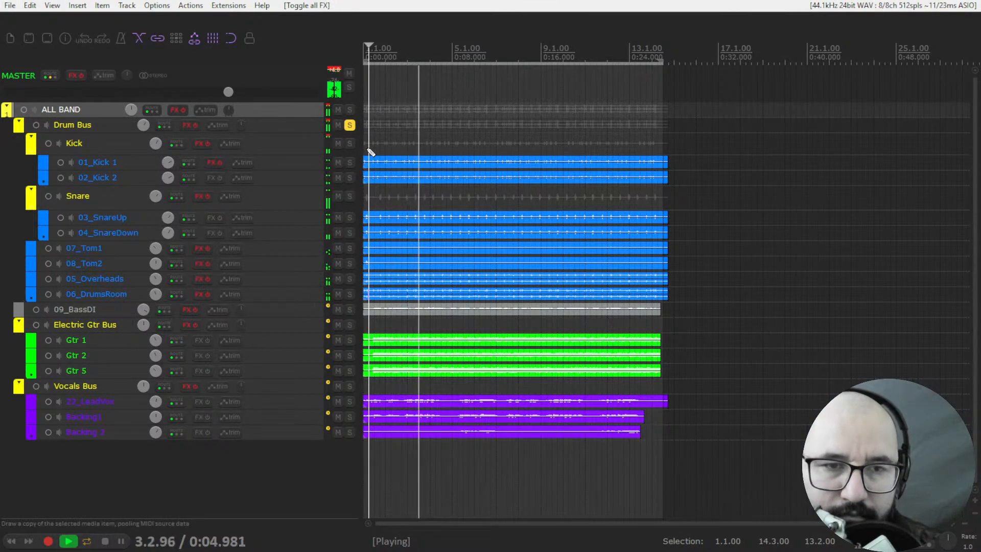
key("ctrl+b")
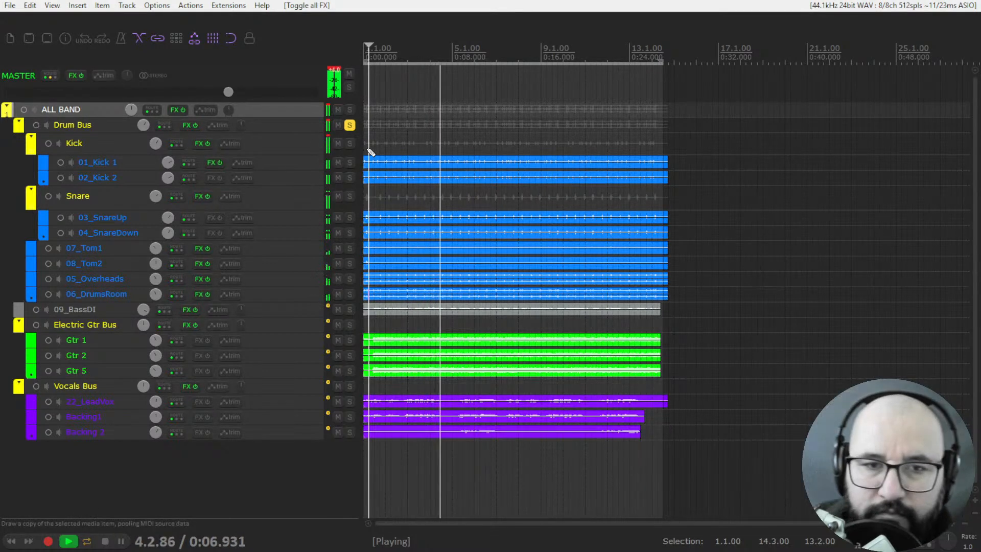
key("space")
Step: Switch the solo from the Drum Bus to 09_BassDI and open its TuPRE and Kolin plugins in floating windows
left_click(349, 125)
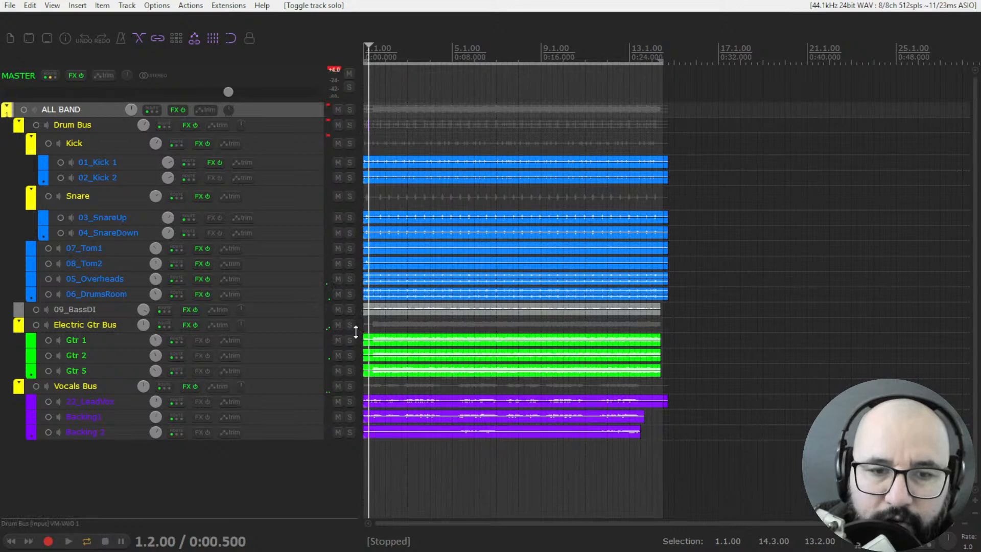
left_click(350, 311)
left_click(185, 311)
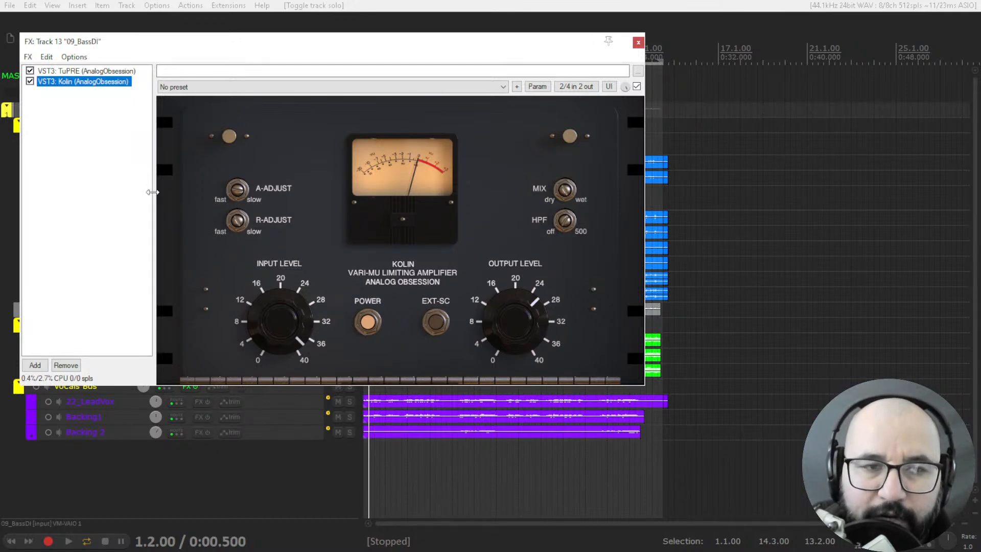
left_click(101, 71)
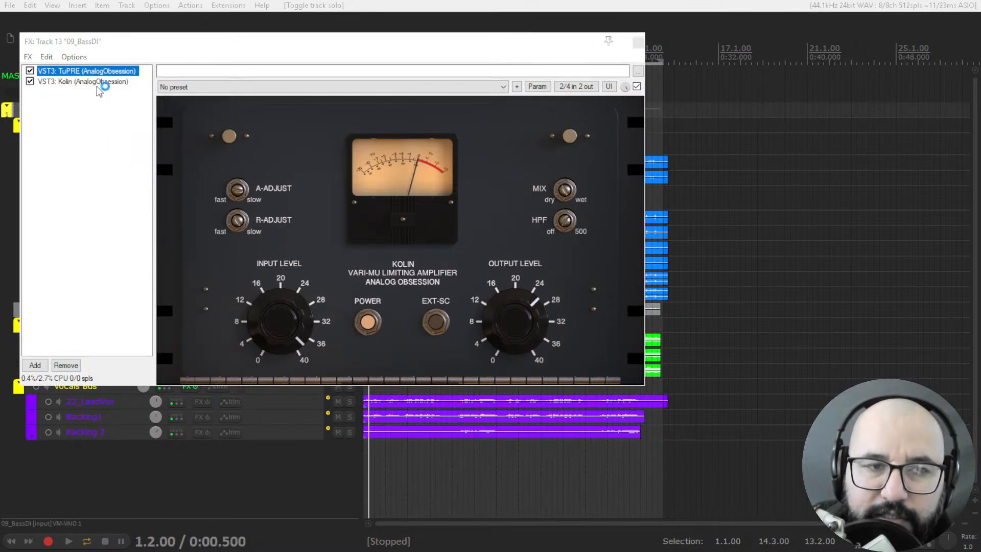
left_click(93, 84)
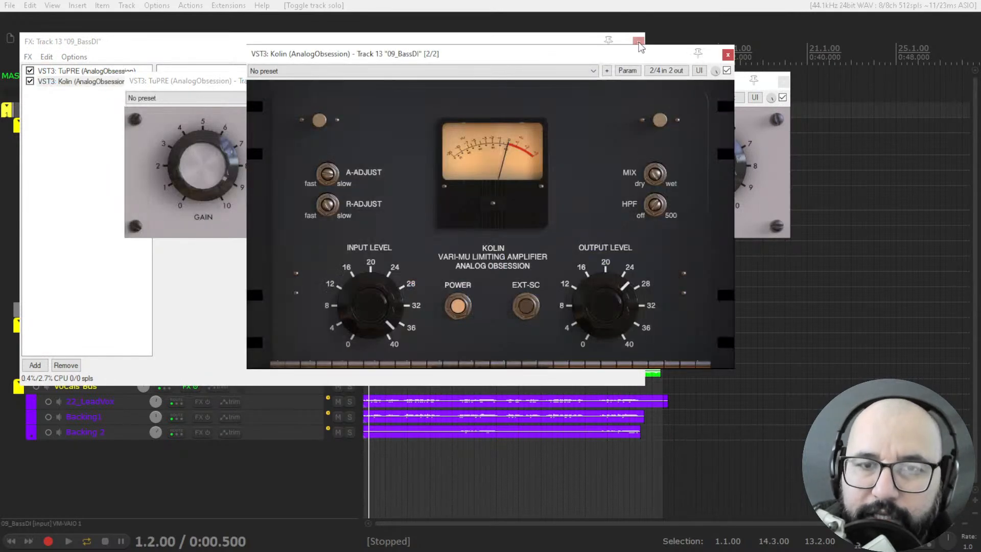
Step: Close the 09_BassDI effects chain and arrange the floating TuPRE and Kolin windows clear of the track controls
left_click(638, 42)
left_click_drag(414, 55, 503, 145)
left_click_drag(407, 83, 524, 69)
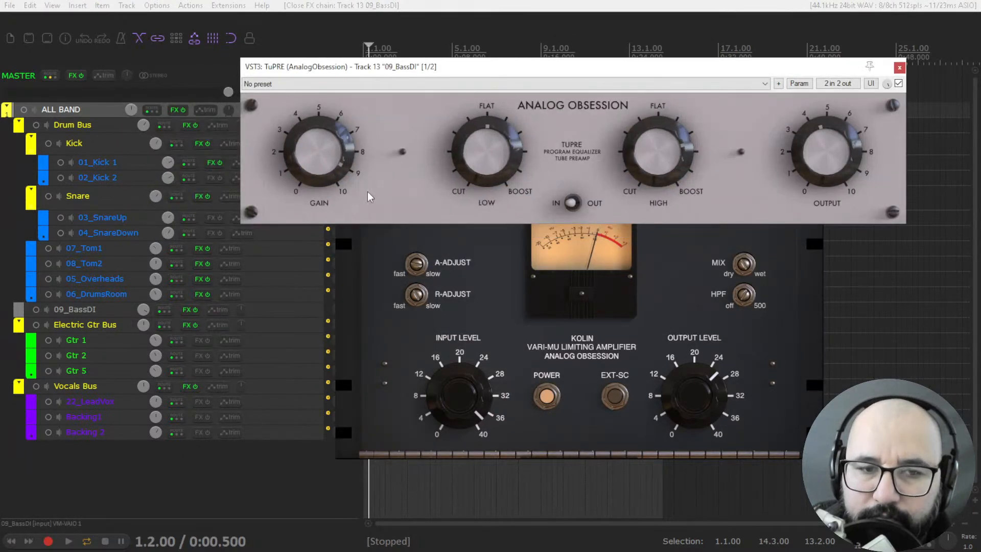
left_click(362, 280)
left_click_drag(401, 147, 443, 151)
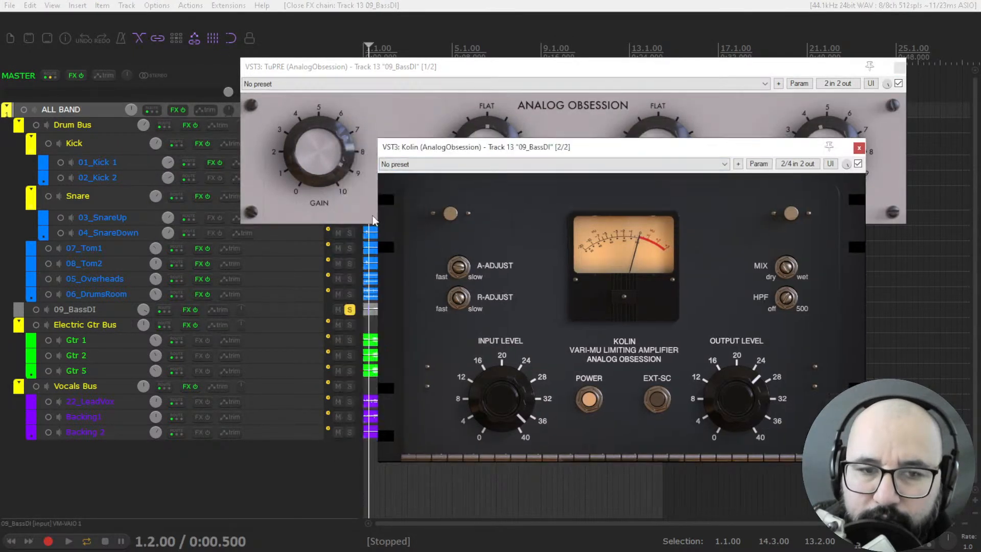
Step: Bypass the 09_BassDI effects, play the dry bass, and stop playback
left_click(190, 309)
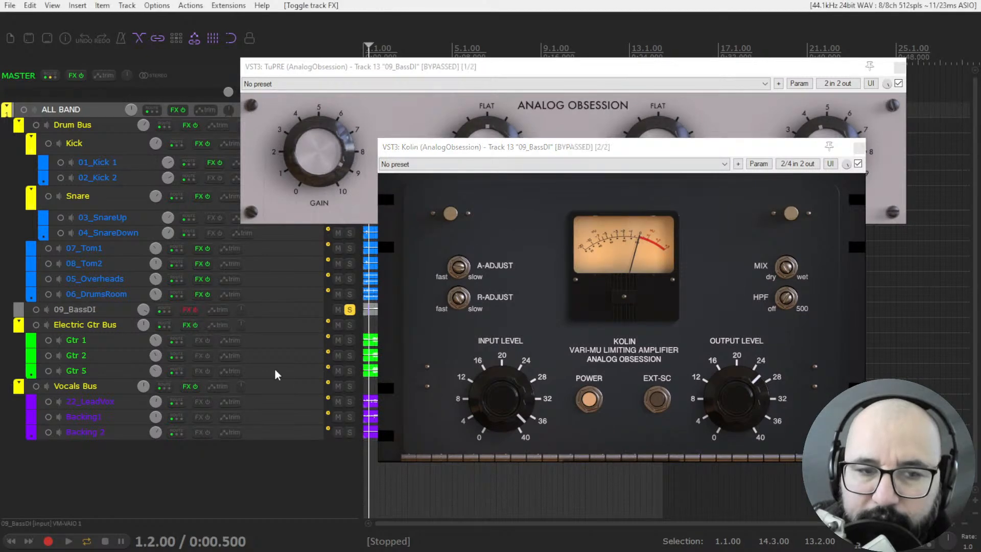
key("space")
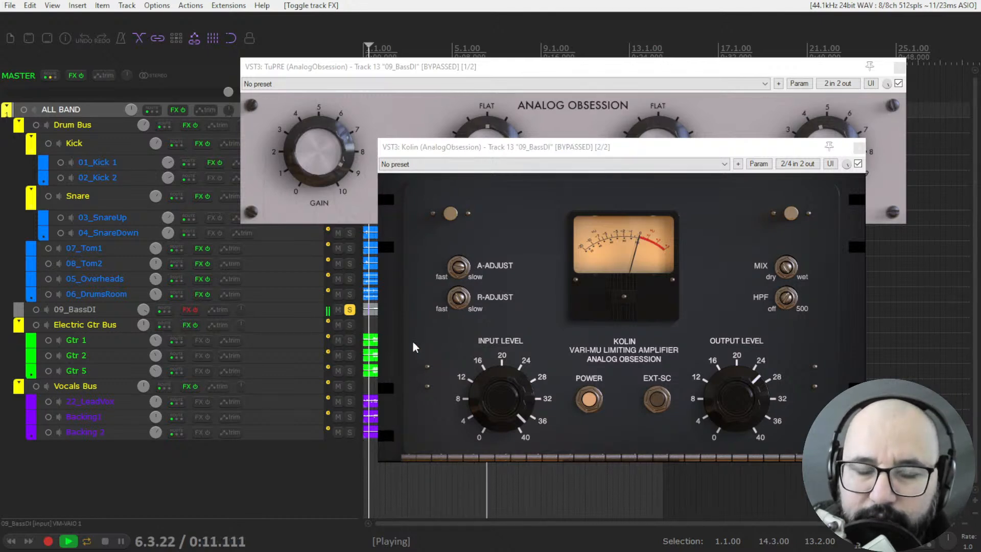
key("space")
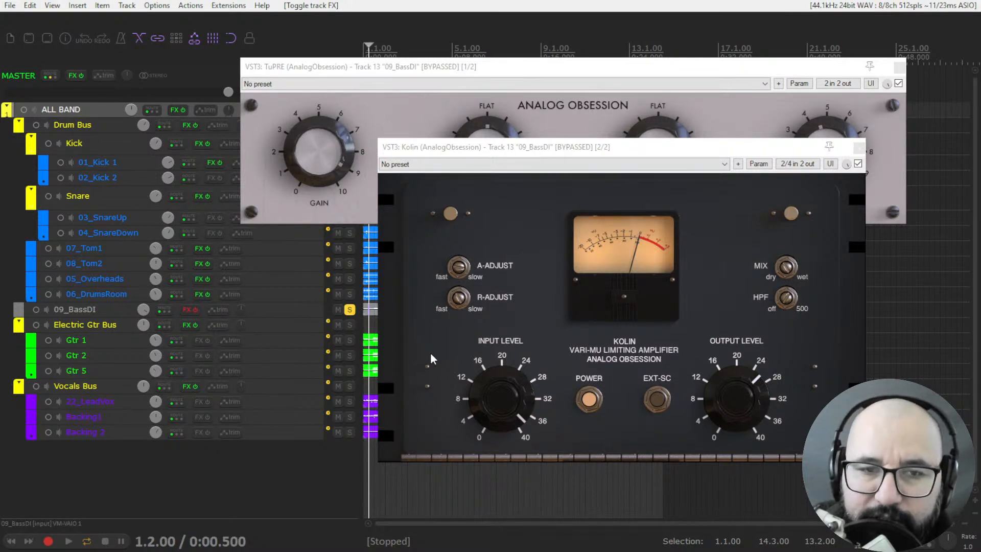
Step: Enable the 09_BassDI effects chain, bypass TuPRE and Kolin individually, and start playback
left_click(342, 70)
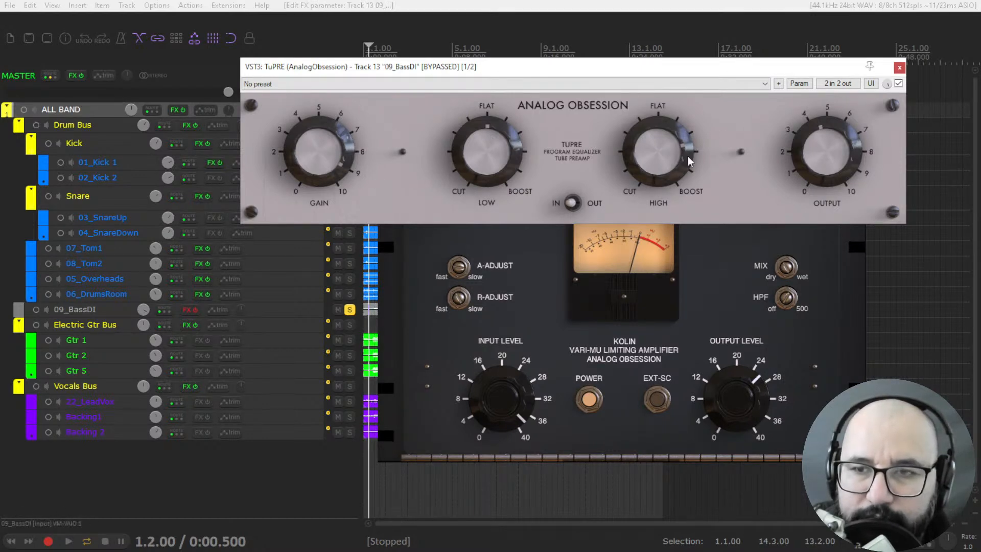
left_click(196, 311)
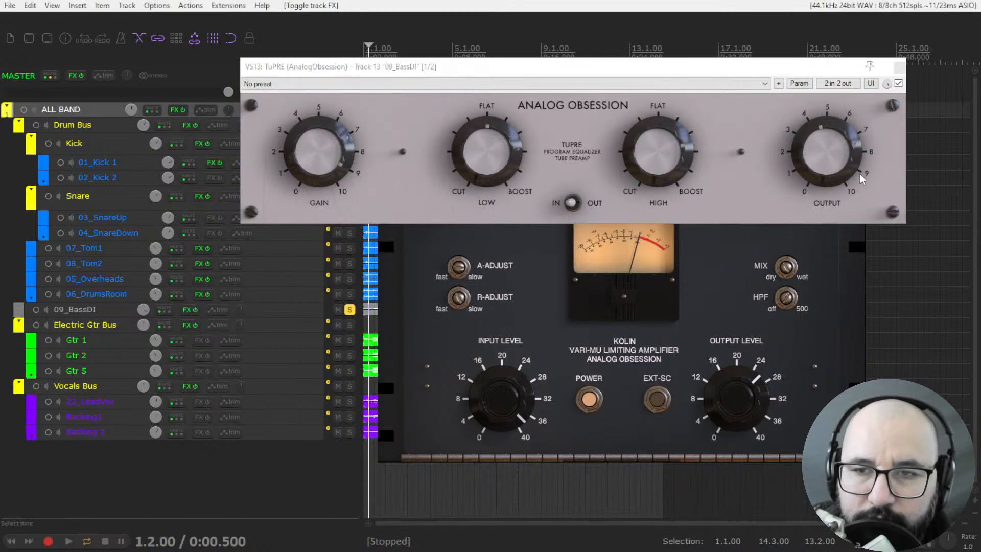
left_click(838, 244)
left_click(859, 162)
left_click(900, 83)
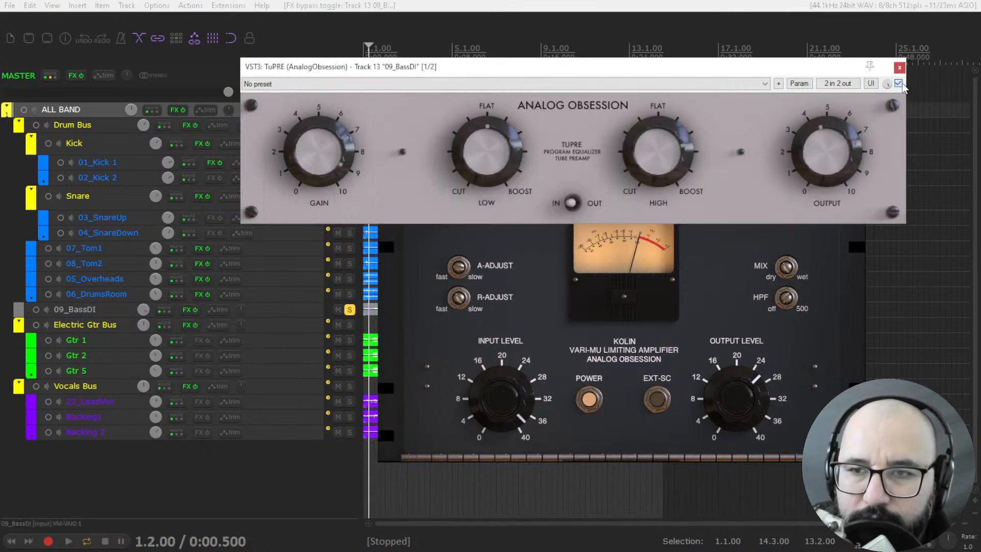
key("space")
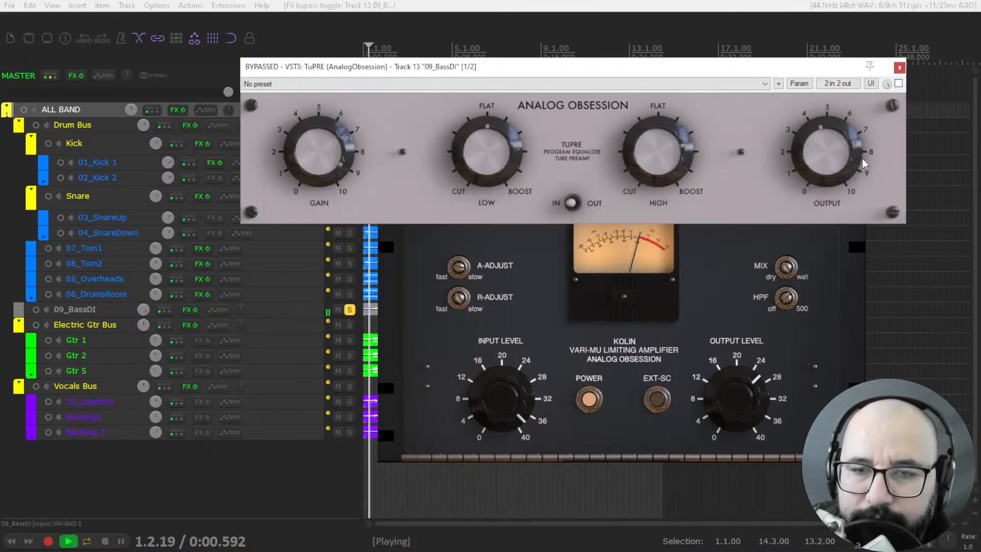
Step: Enable TuPRE on 09_BassDI, check its High setting, and compare the plugin off and on during playback
left_click(899, 83)
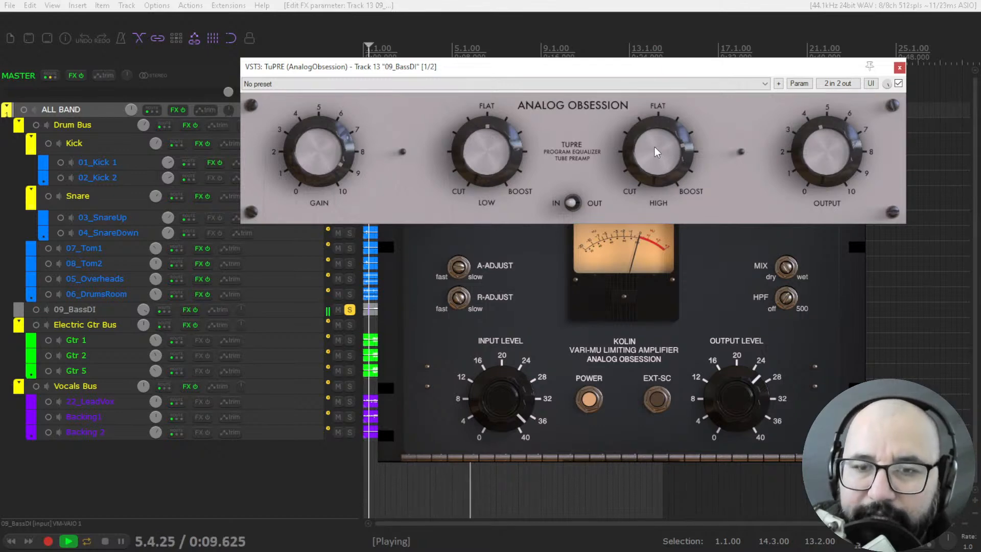
left_click(668, 154)
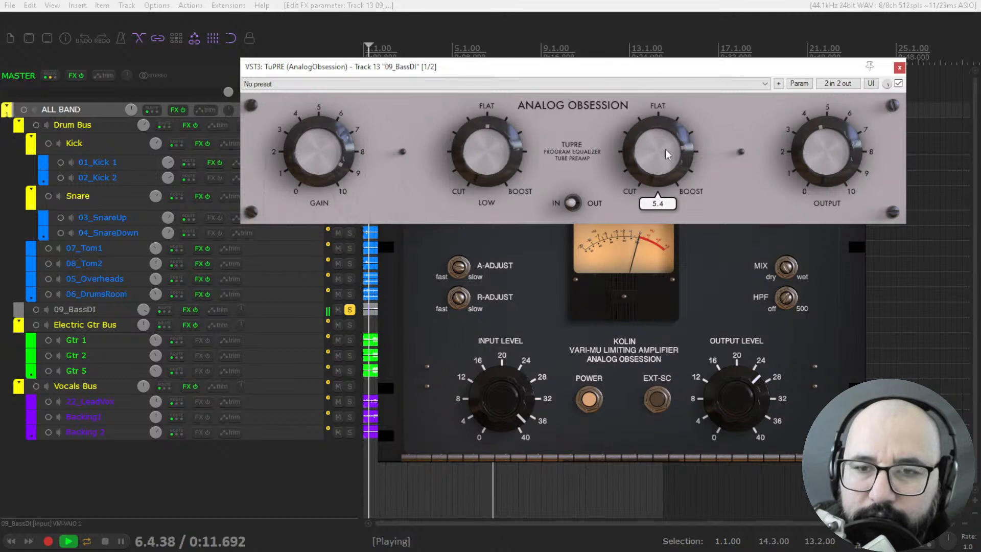
left_click(899, 83)
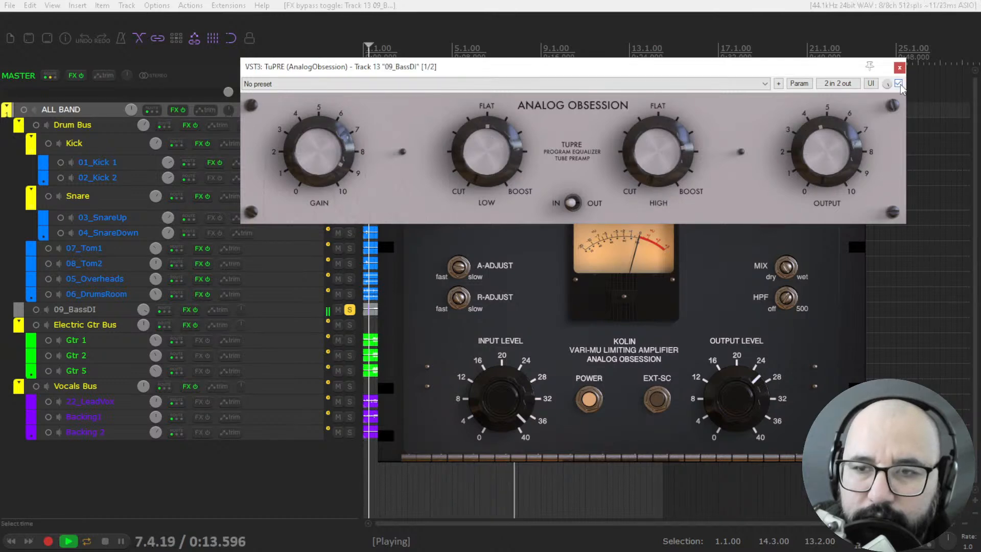
Step: Close TuPRE's window, enable Kolin on 09_BassDI, and try its A-ADJUST control during playback
left_click(900, 67)
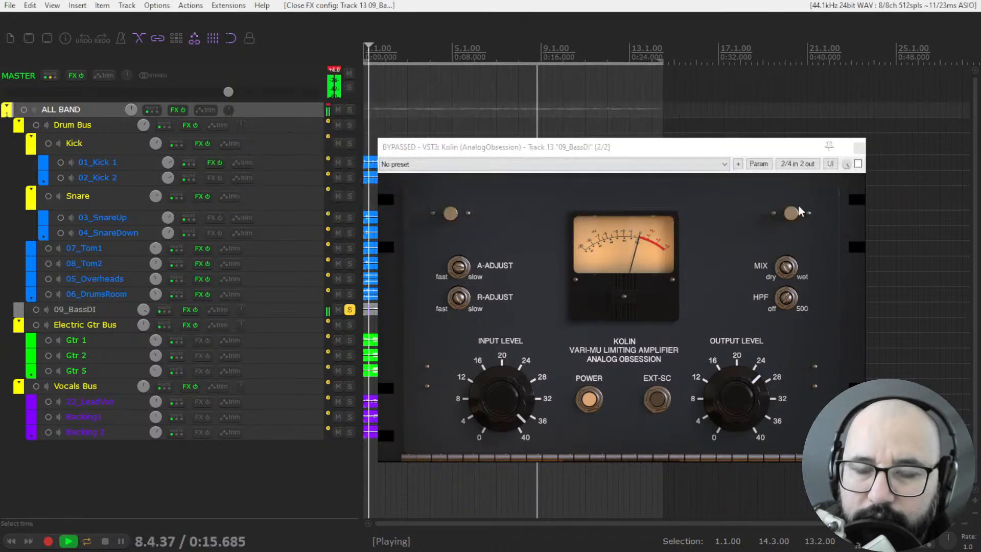
left_click(858, 165)
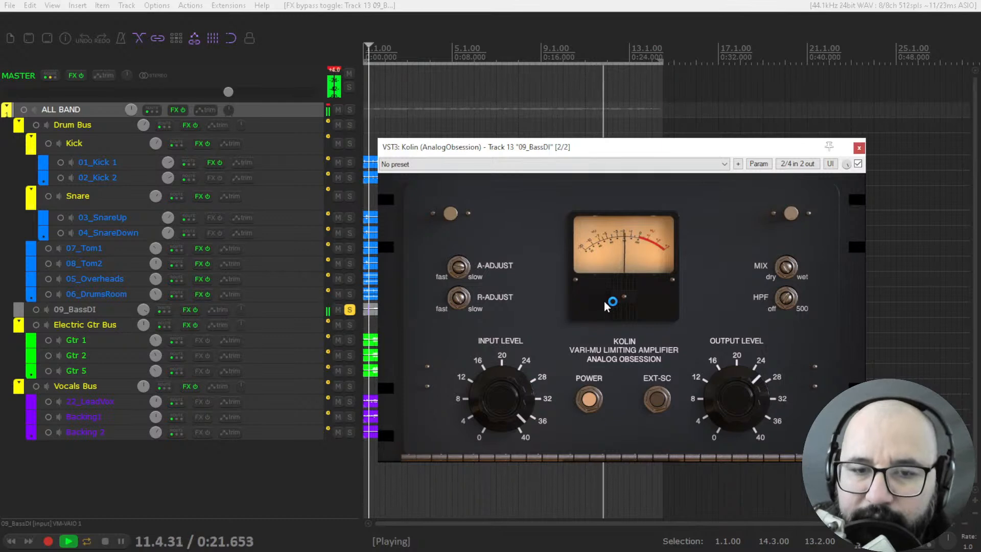
left_click_drag(459, 267, 458, 271)
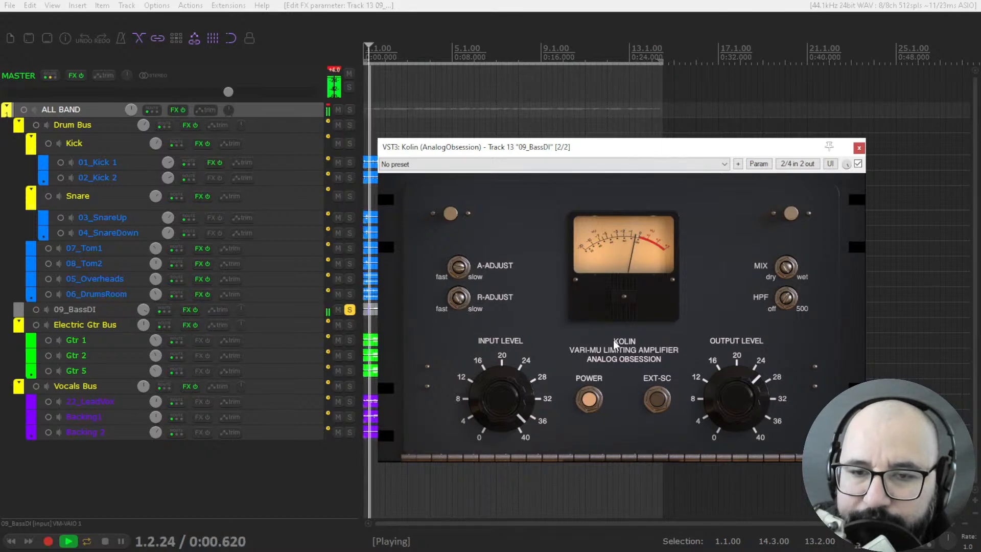
Step: Stop playback, return to the project start, and replay the soloed bass through Kolin
key("space")
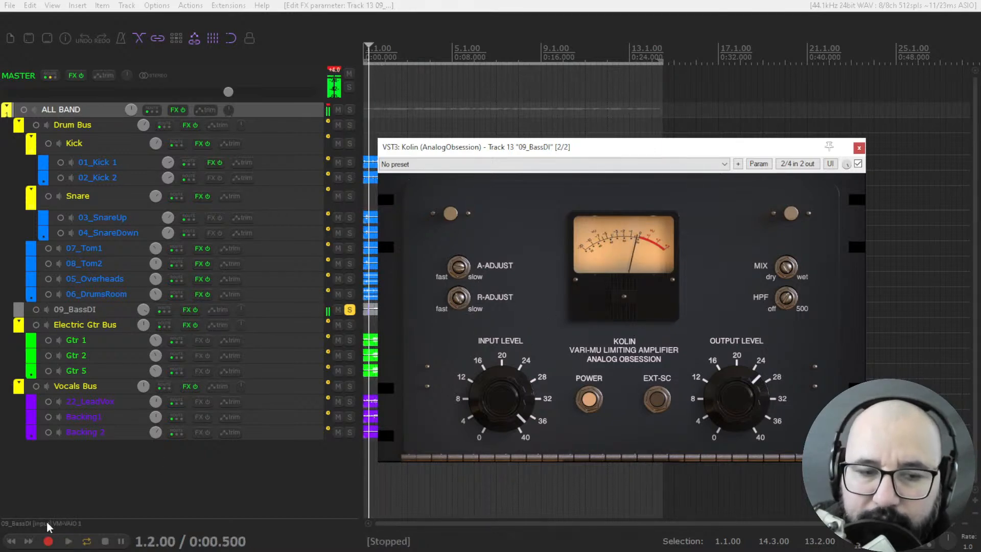
left_click(11, 542)
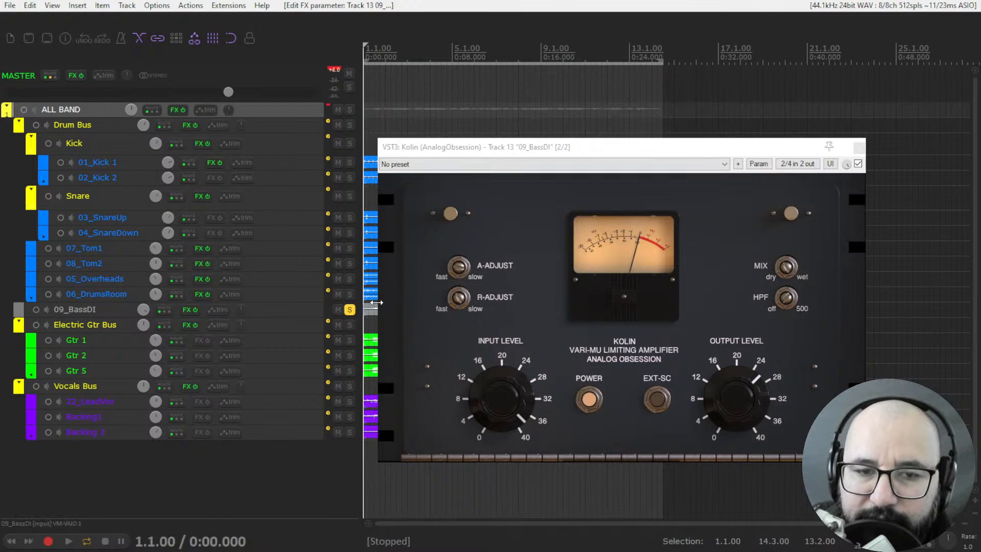
key("space")
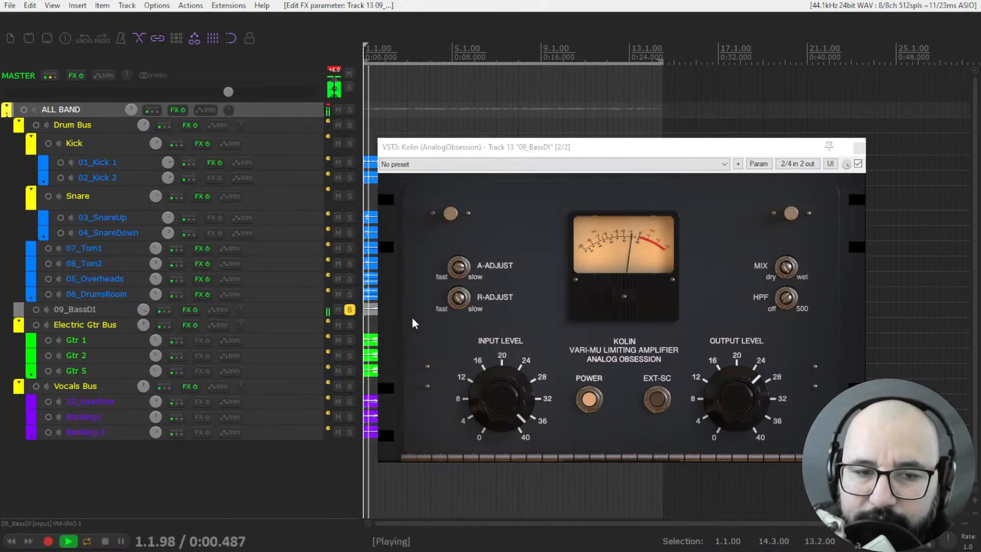
Step: Compare the soloed bass with the 09_BassDI effects chain bypassed and enabled, replaying from the start each time
key("space")
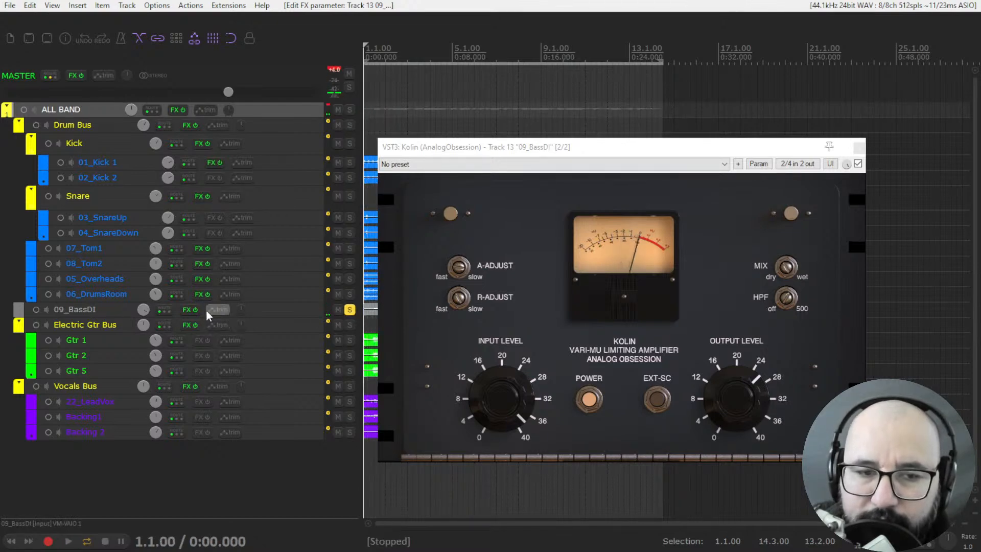
left_click(196, 310)
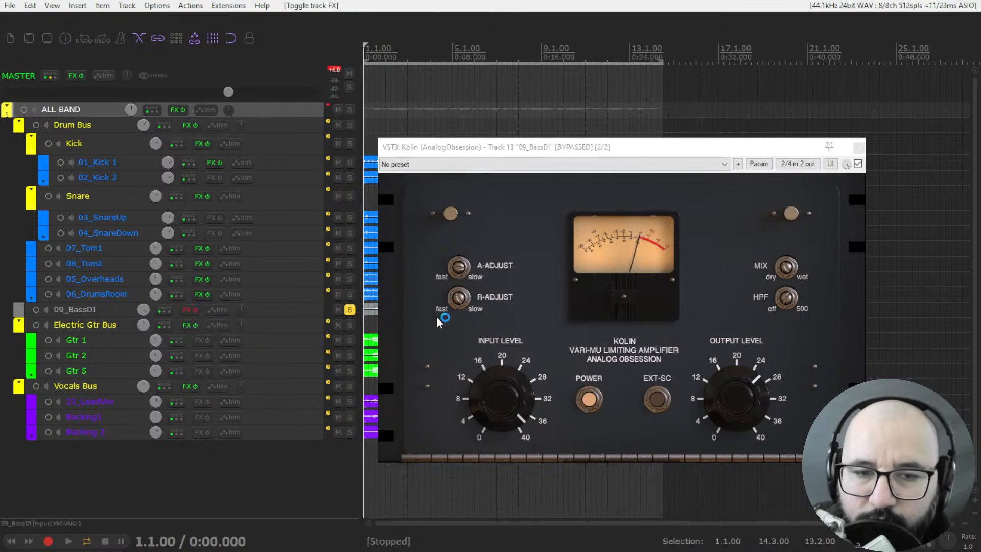
key("space")
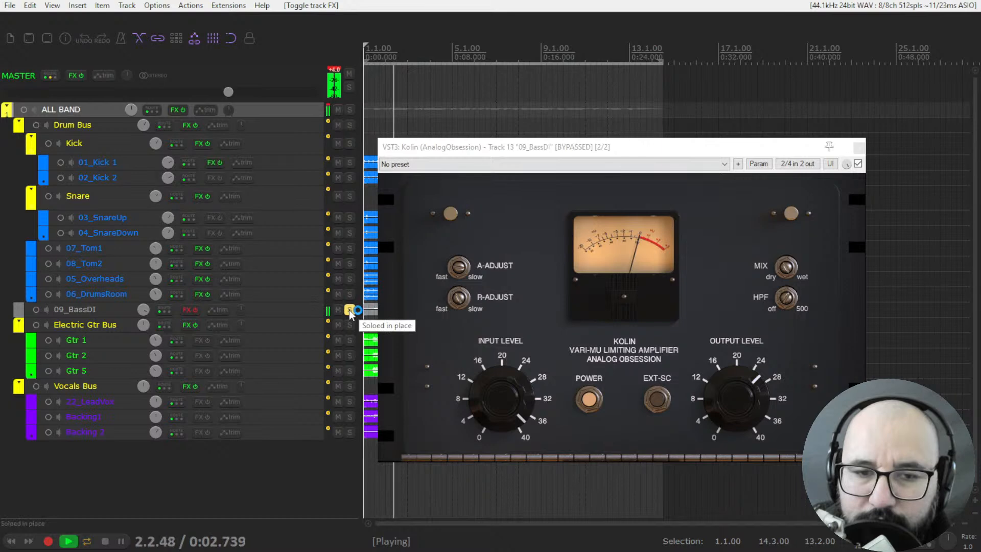
key("space")
key("space")
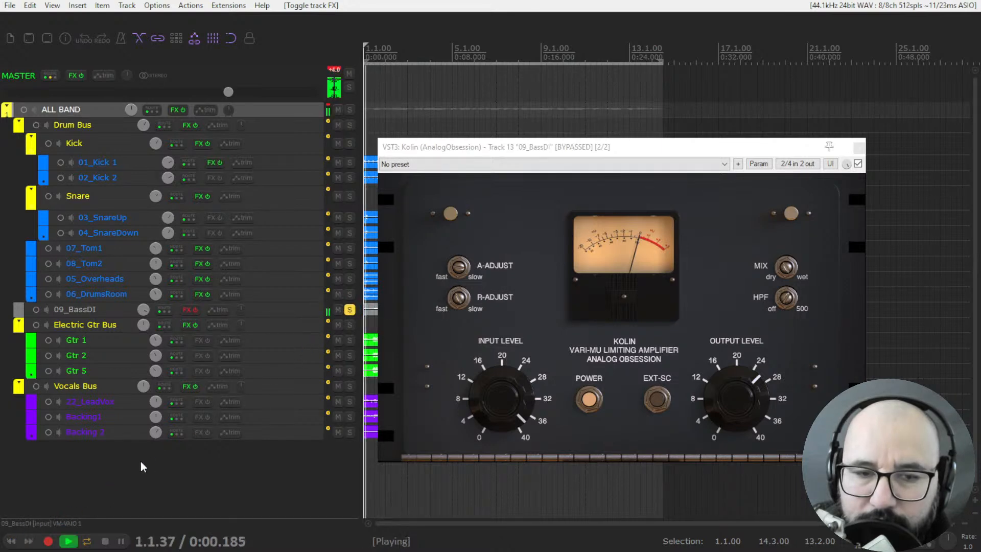
key("space")
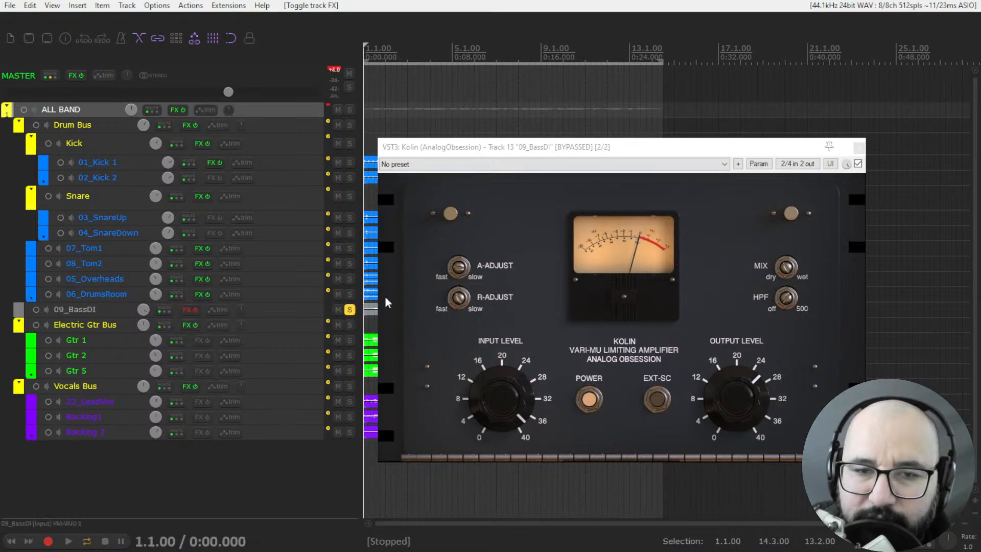
key("space")
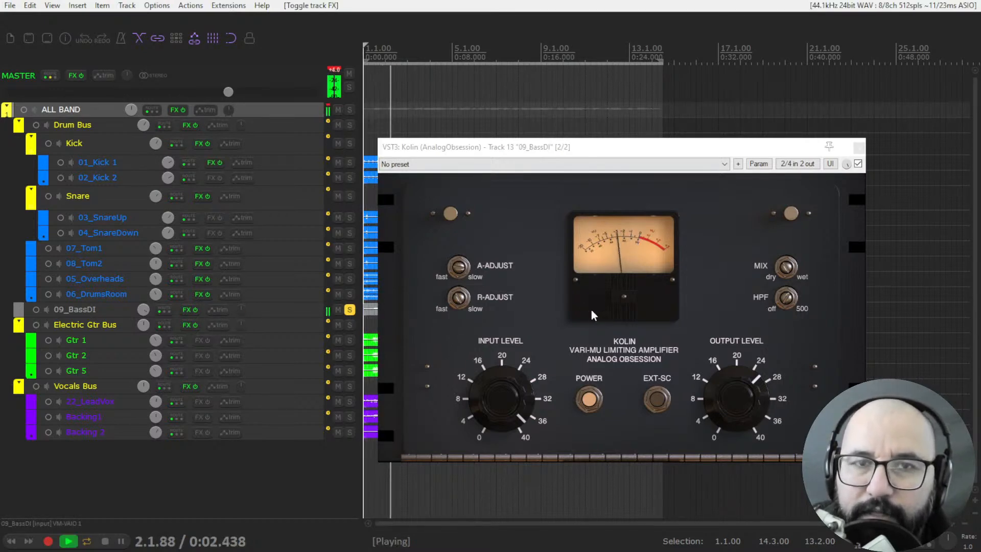
Step: Close Kolin's window, move the solo from 09_BassDI to Electric Gtr Bus, and play it with its effects chain bypassed
key("space")
key("Escape")
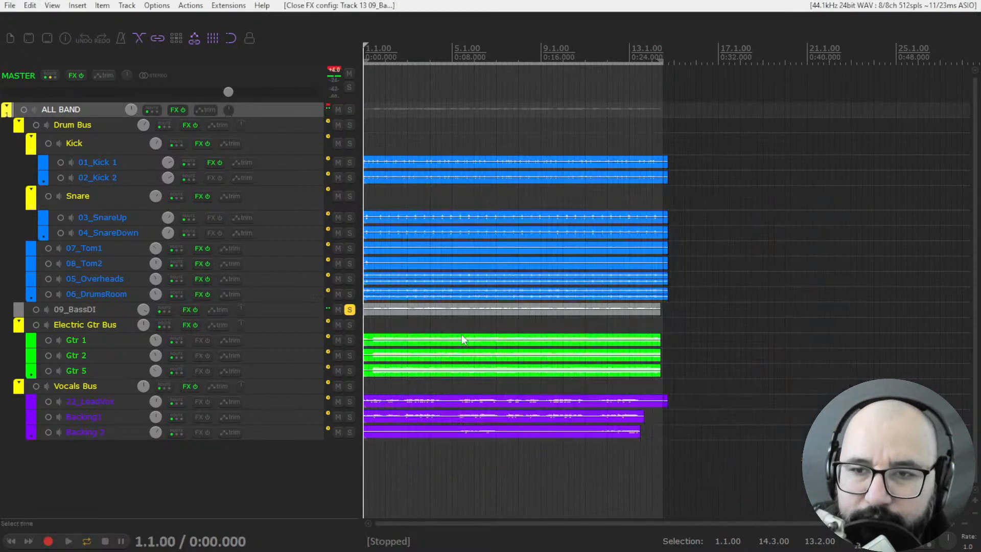
left_click(349, 310)
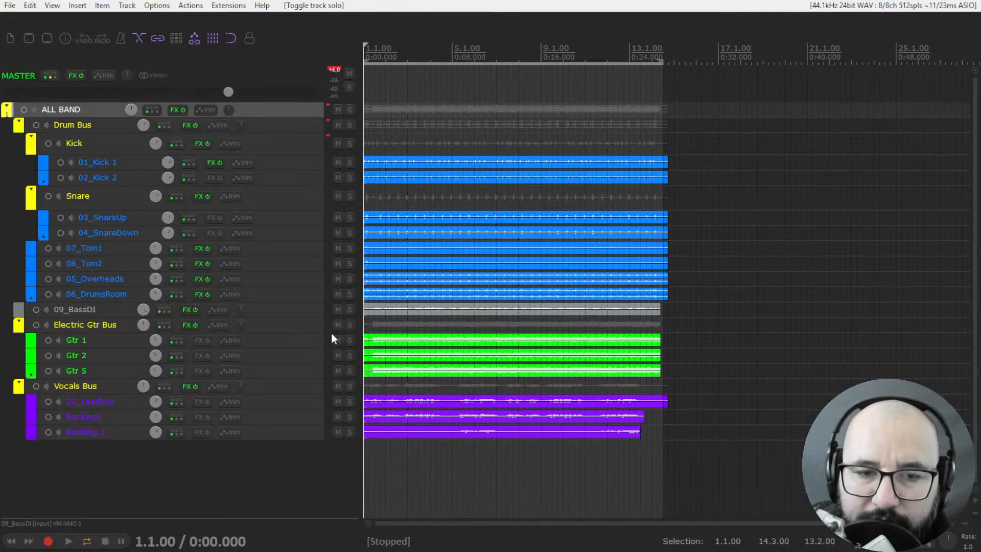
left_click(349, 325)
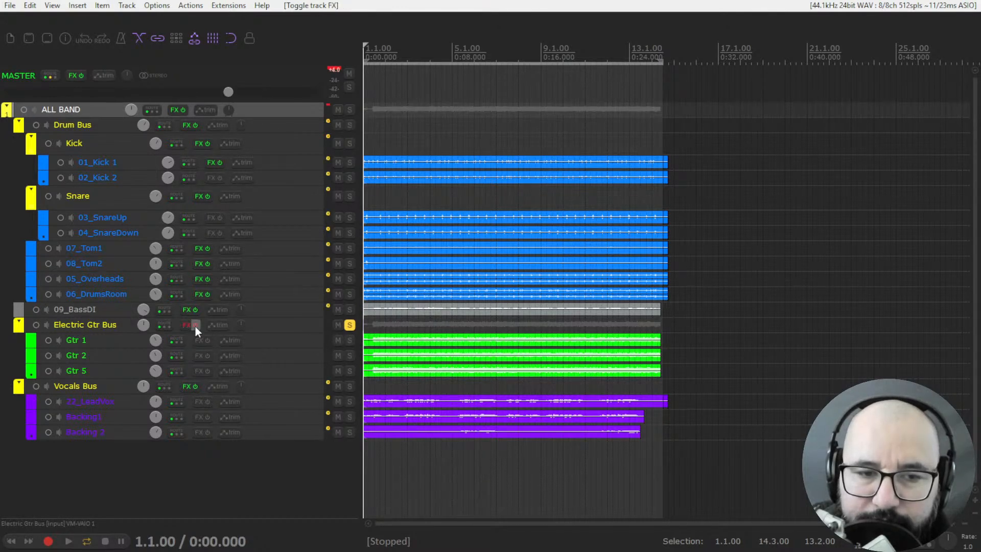
key("space")
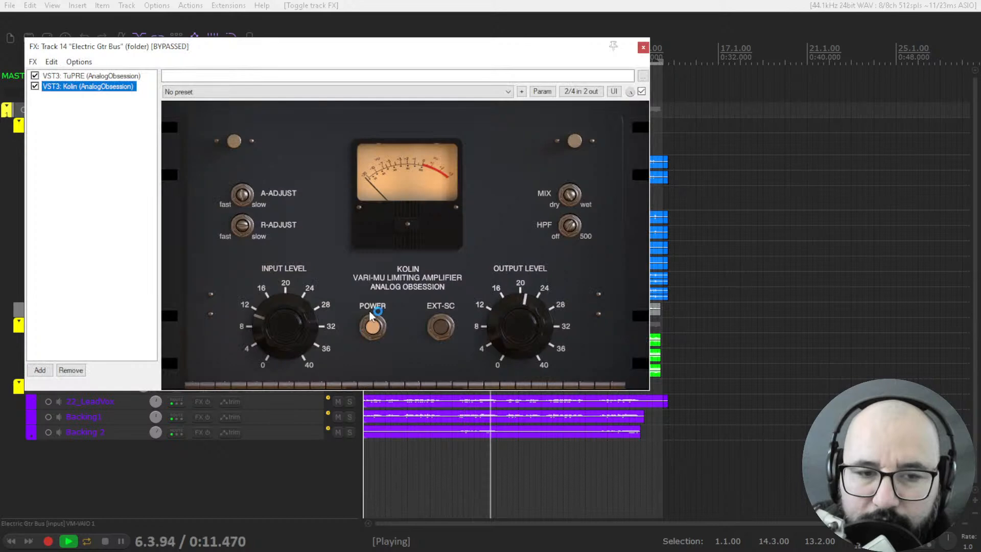
Step: Open TuPRE and Kolin from the Electric Gtr Bus chain in separate windows and close the chain window
left_click_drag(444, 52, 607, 43)
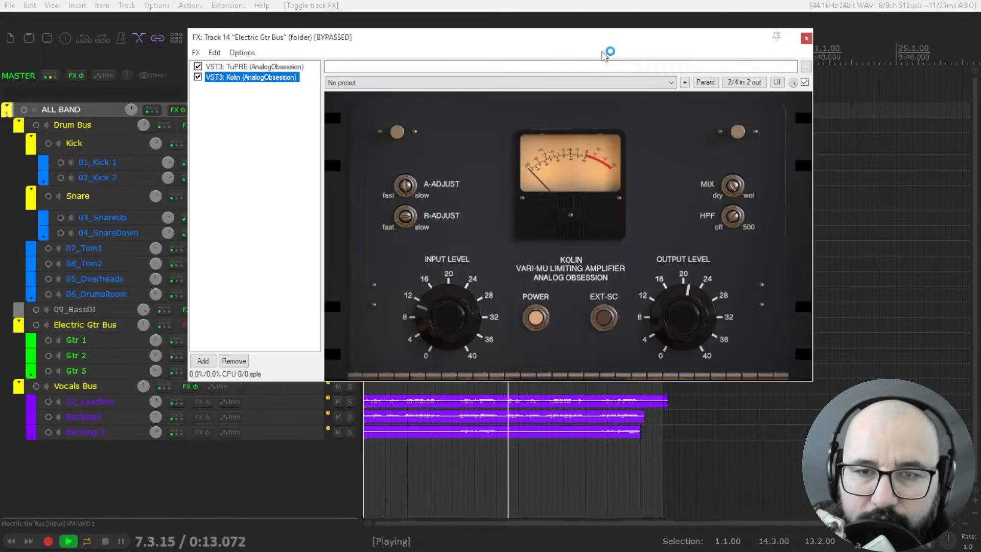
left_click(291, 67)
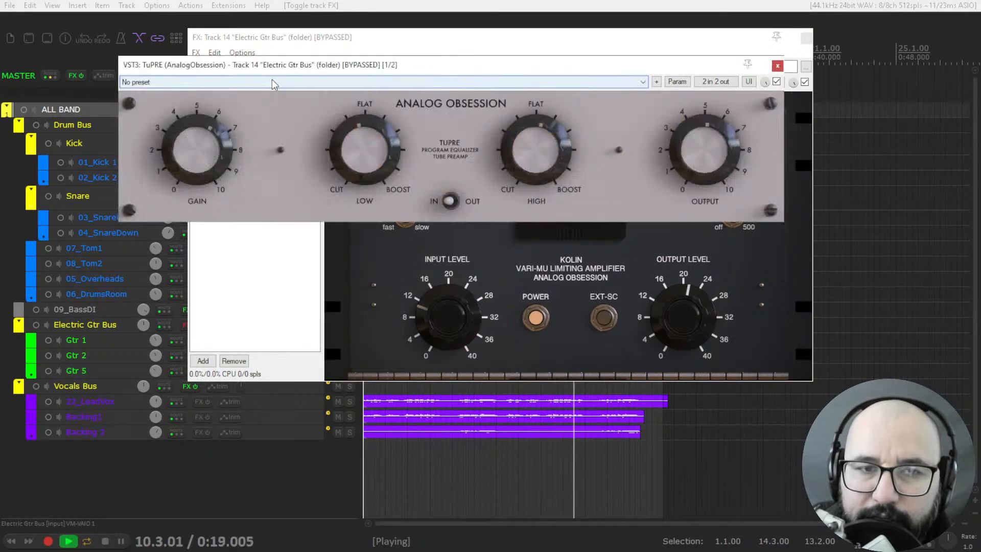
left_click_drag(290, 65, 356, 110)
left_click(270, 77)
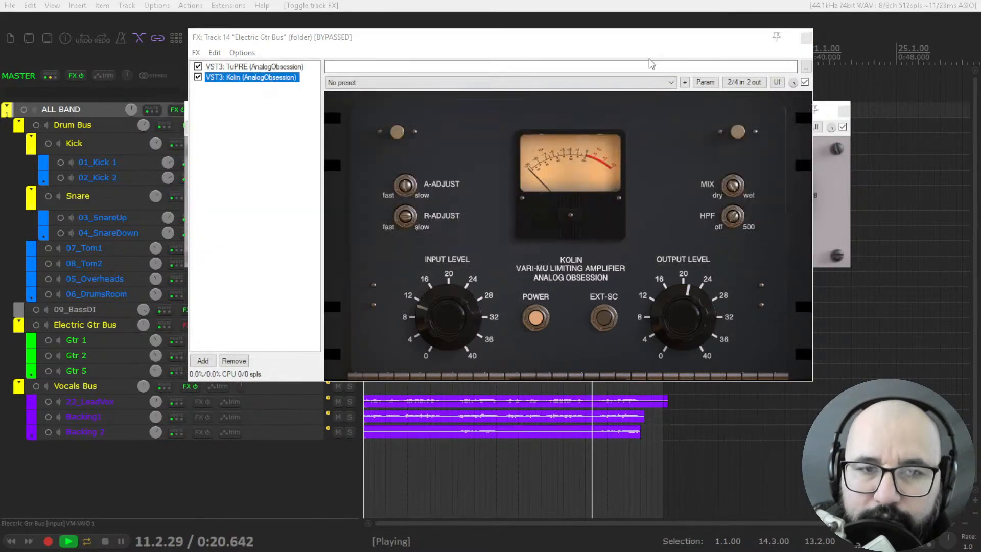
left_click(807, 39)
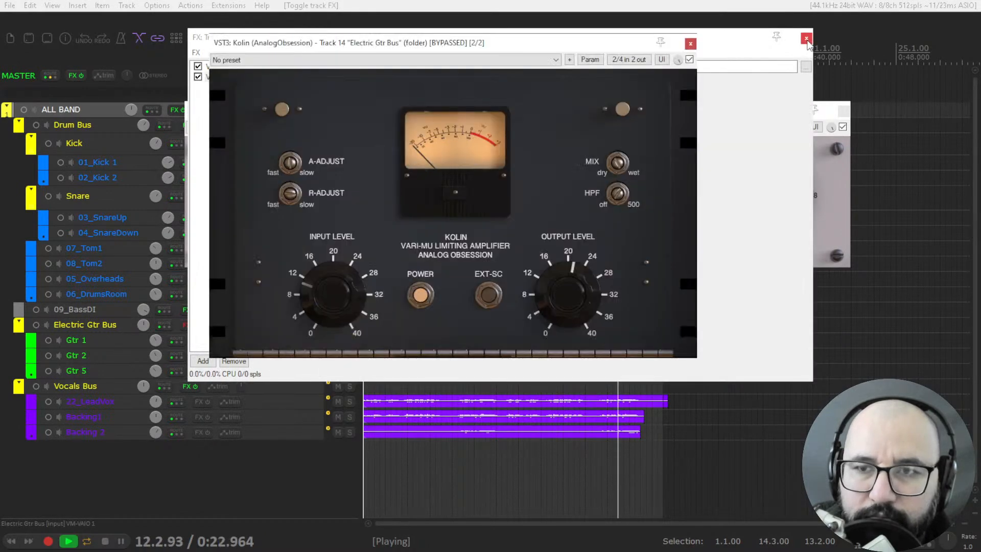
left_click_drag(564, 45, 721, 86)
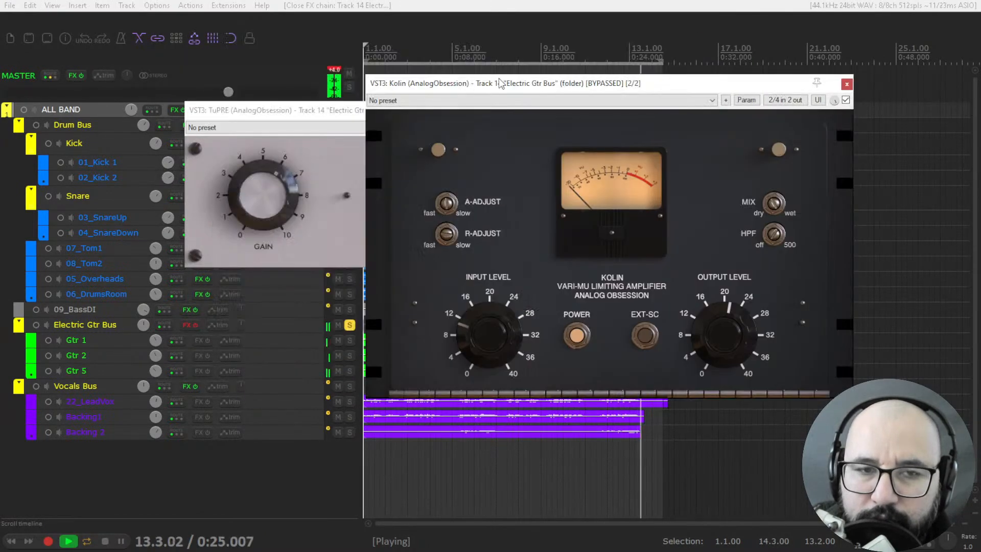
Step: Stop playback, enable the Electric Gtr Bus effects chain, review TuPRE's and Kolin's settings, and replay the guitars
left_click(269, 256)
key("space")
left_click(190, 325)
left_click(378, 117)
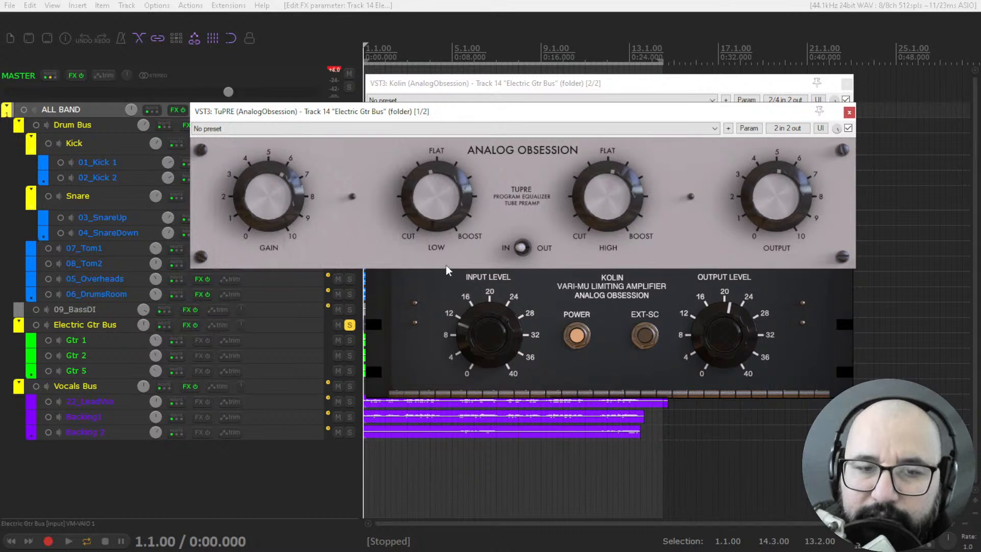
left_click(429, 303)
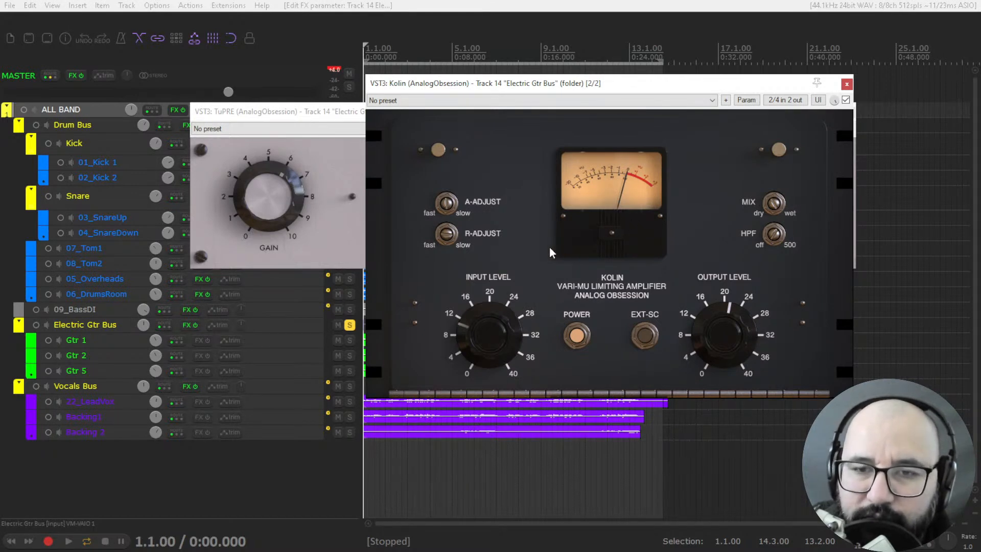
key("space")
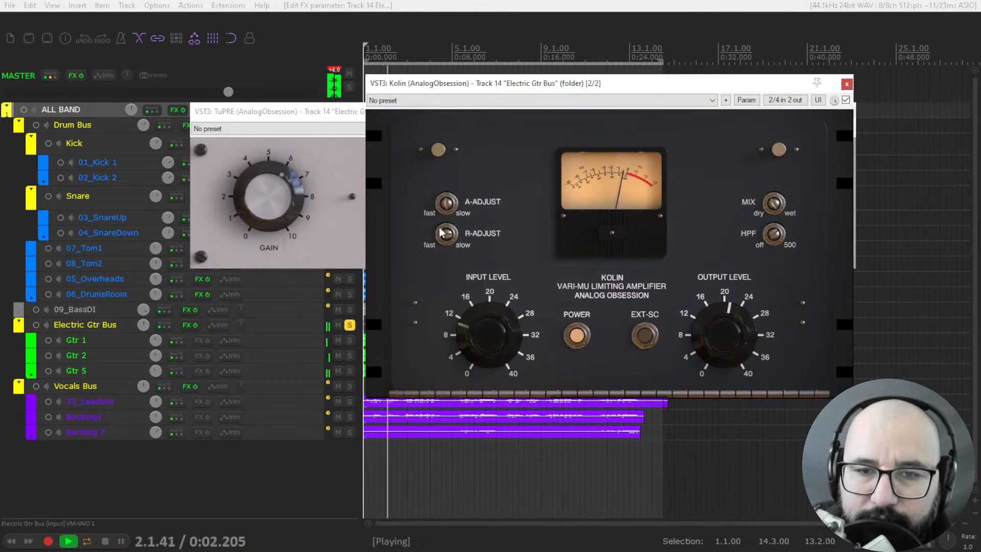
Step: Compare the guitars during playback by bypassing TuPRE and Kolin on Electric Gtr Bus and enabling both again
left_click(334, 174)
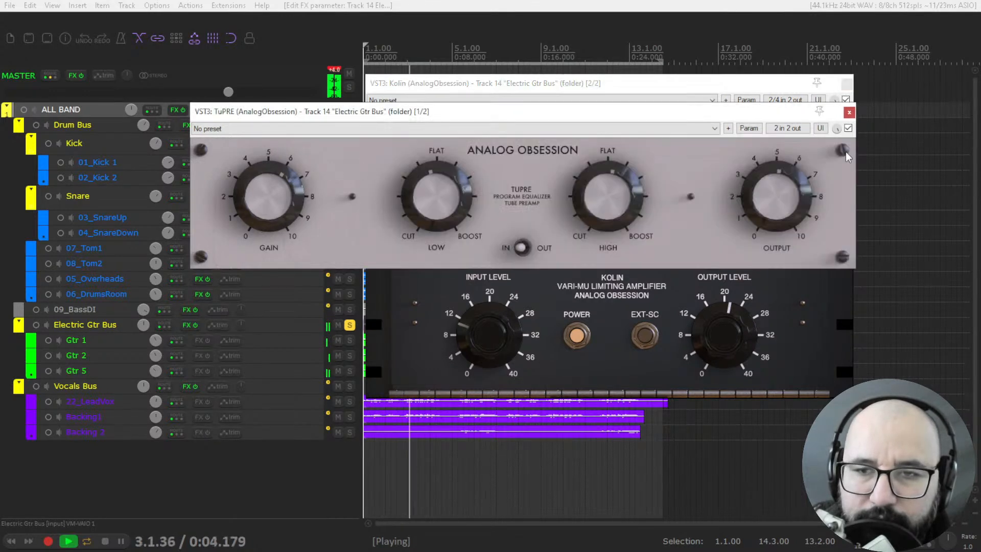
left_click(848, 128)
left_click(782, 88)
left_click(846, 100)
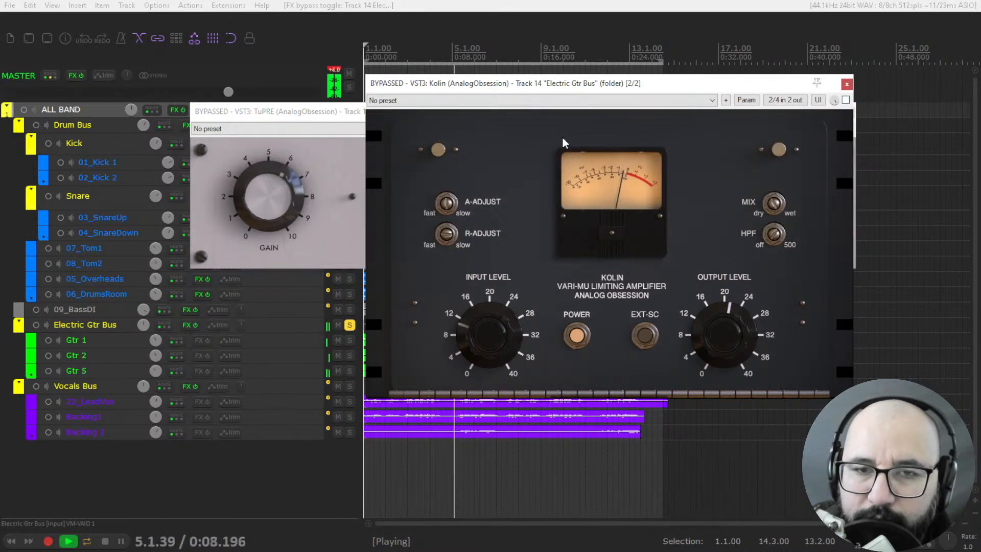
left_click(358, 160)
left_click(847, 128)
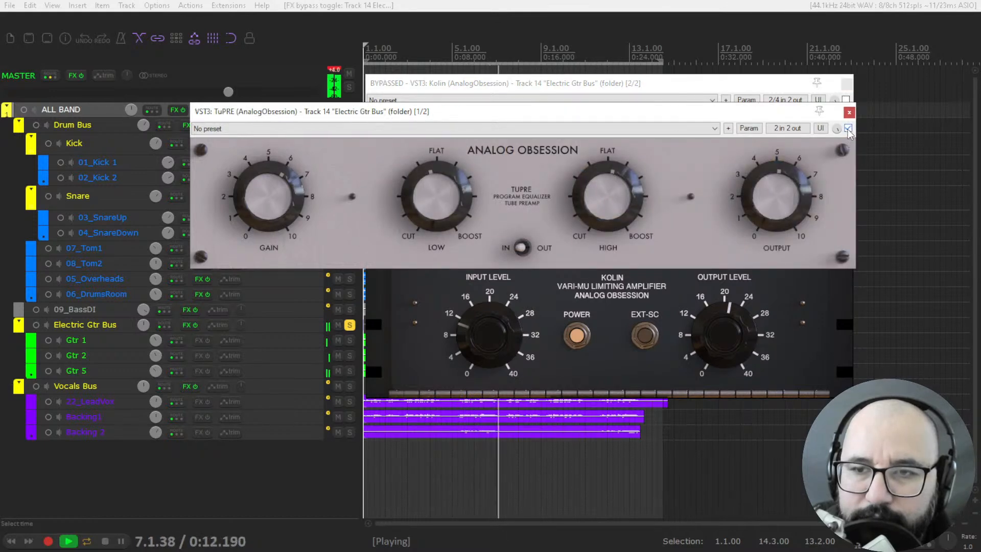
left_click(846, 100)
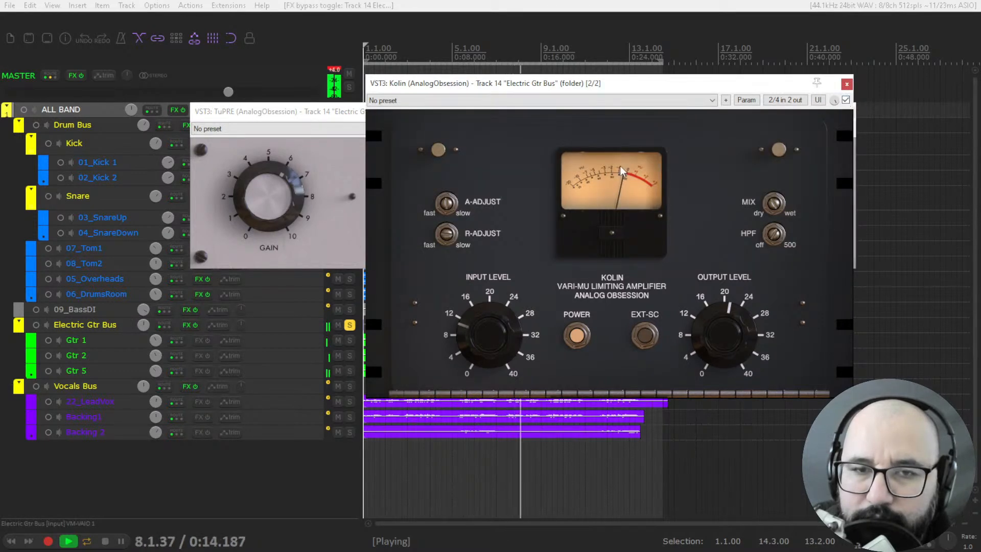
left_click(359, 169)
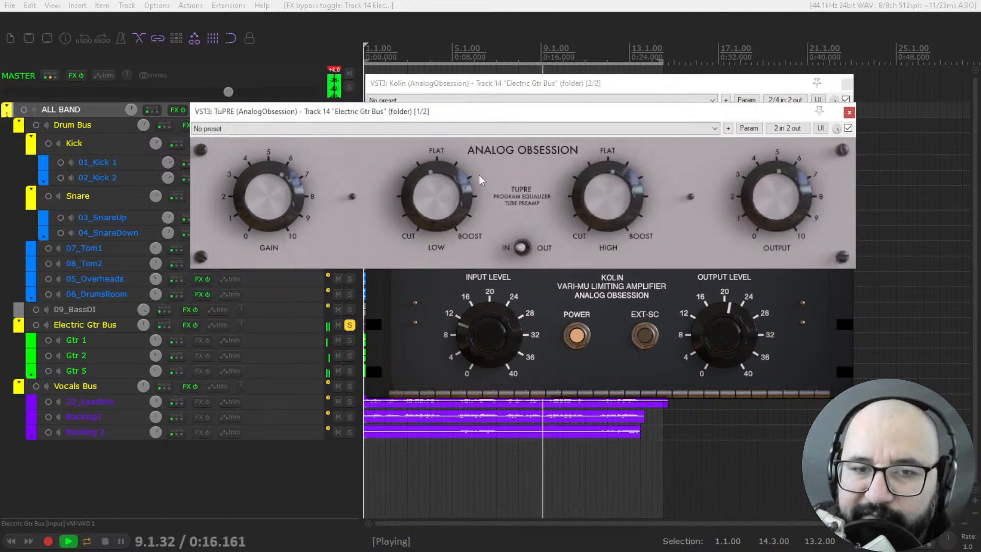
left_click(556, 310)
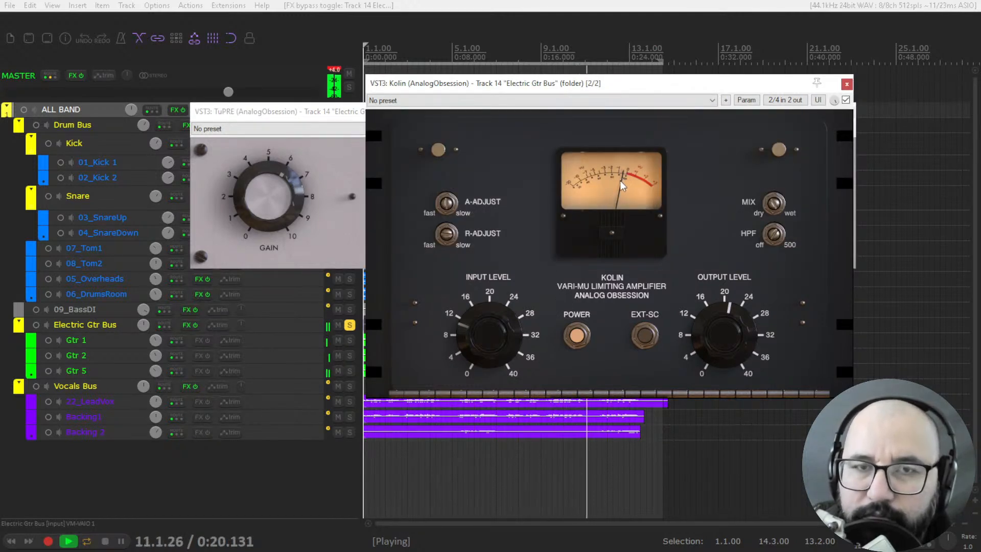
Step: Close both plugin windows, stop playback, and move the solo from Electric Gtr Bus to Vocals Bus
left_click(847, 83)
left_click(850, 113)
key("space")
left_click(350, 326)
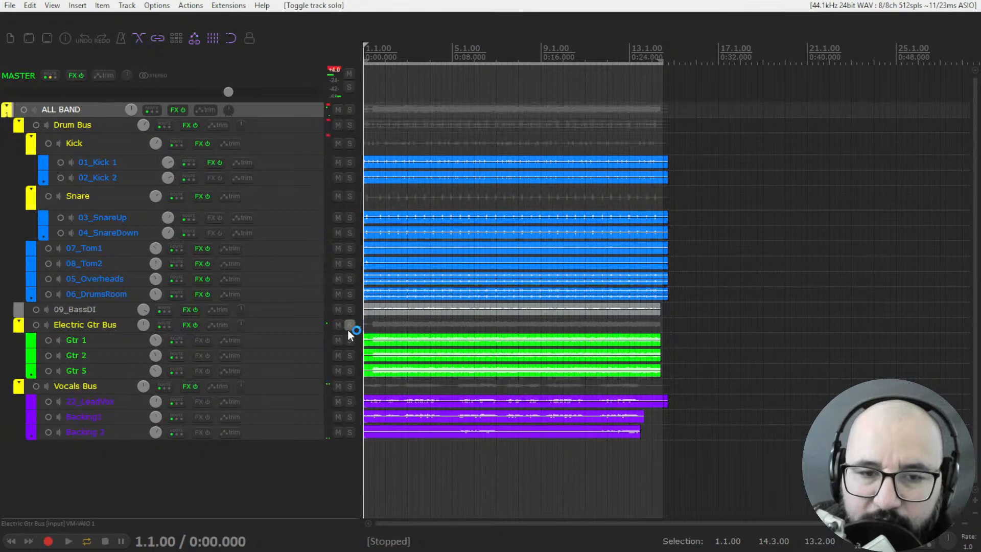
left_click(350, 386)
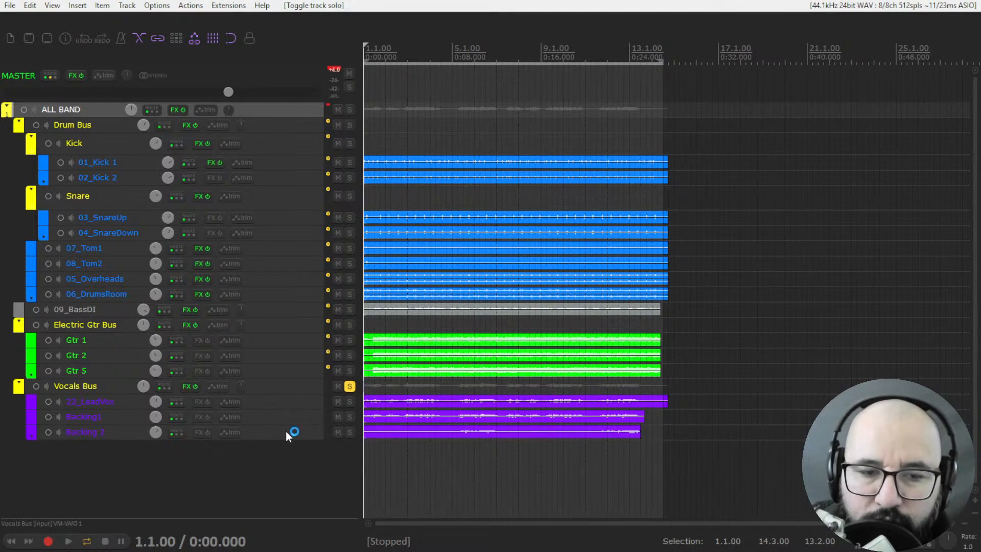
Step: Bypass the Vocals Bus effects chain, return the edit cursor to the project start, and play the dry vocals
left_click(468, 59)
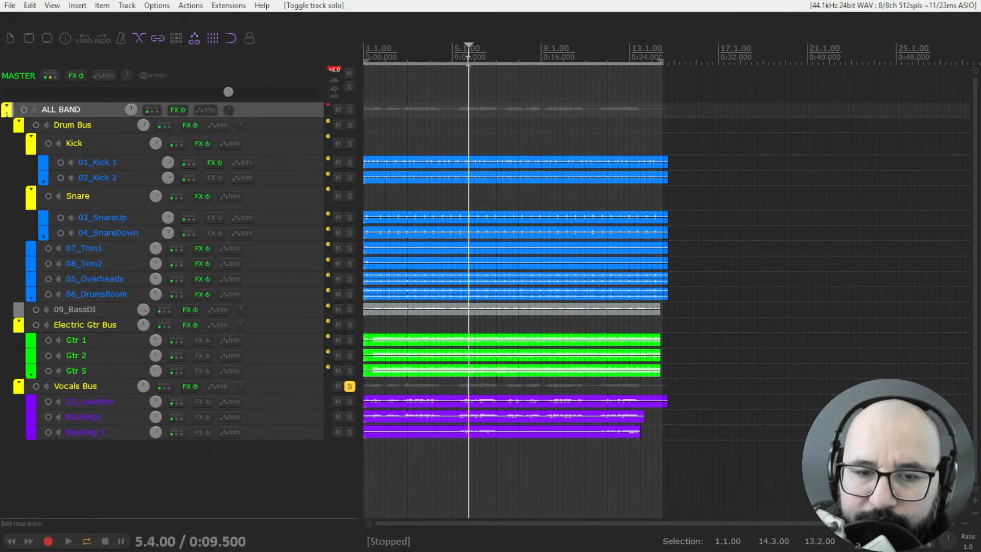
left_click(463, 58)
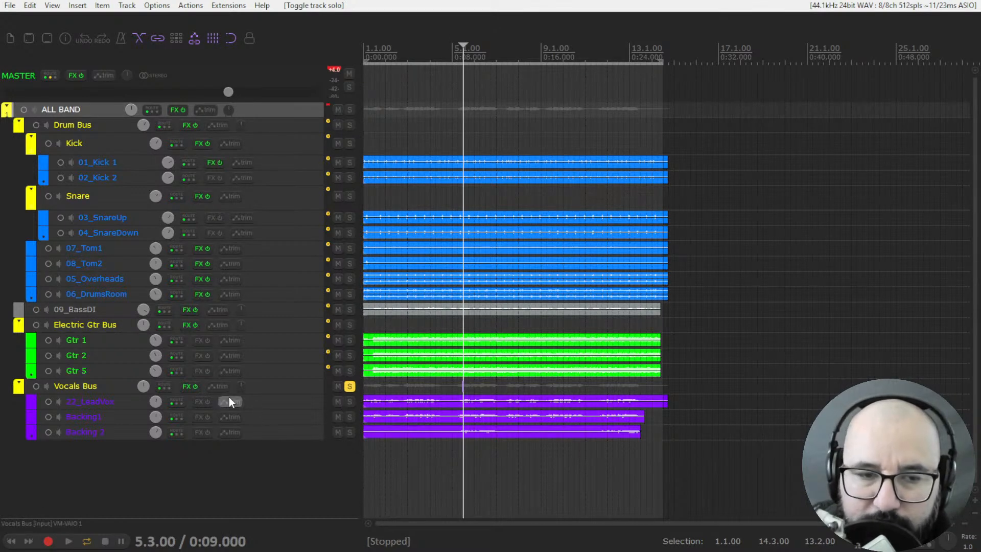
left_click(195, 386)
left_click(371, 52)
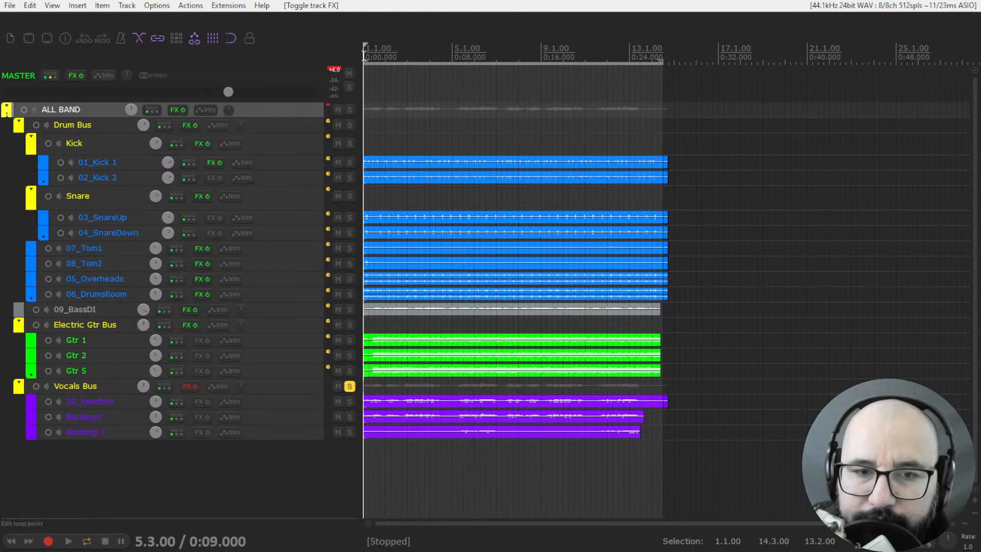
key("space")
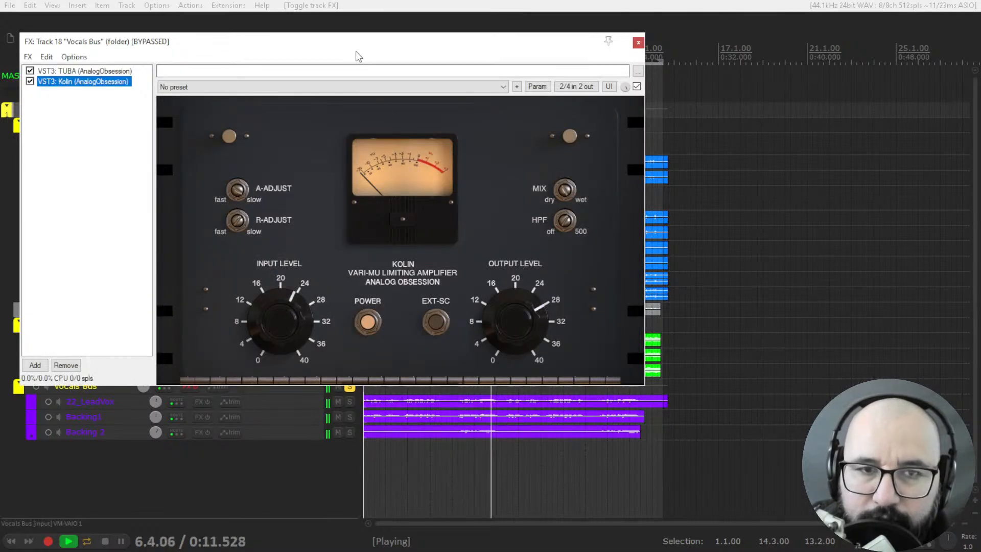
Step: Stop playback, open the Vocals Bus TUBA and Kolin in separate windows, and replay the vocals with the chain bypassed
key("space")
left_click_drag(352, 56, 634, 63)
double_click(381, 81)
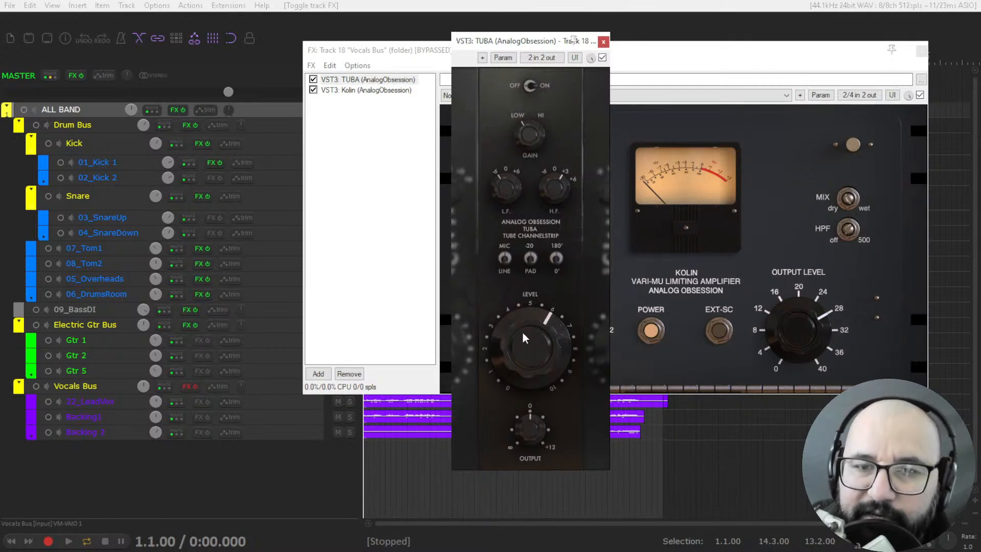
left_click(378, 92)
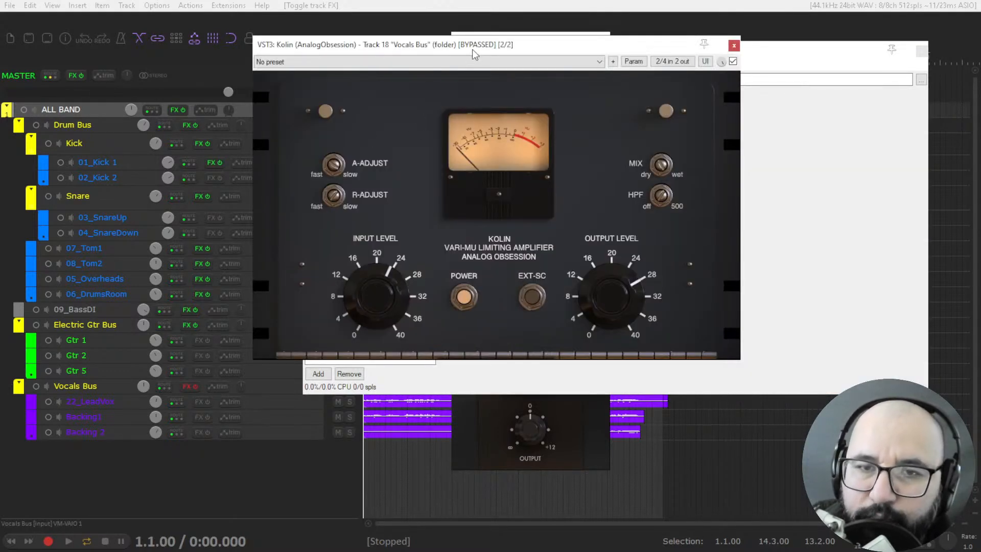
left_click_drag(473, 49, 484, 56)
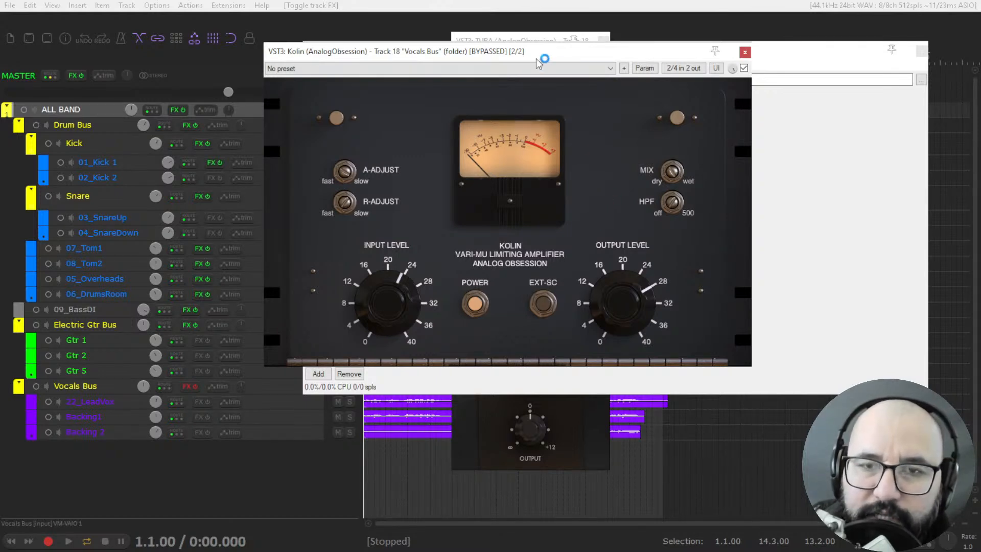
left_click_drag(541, 60, 586, 70)
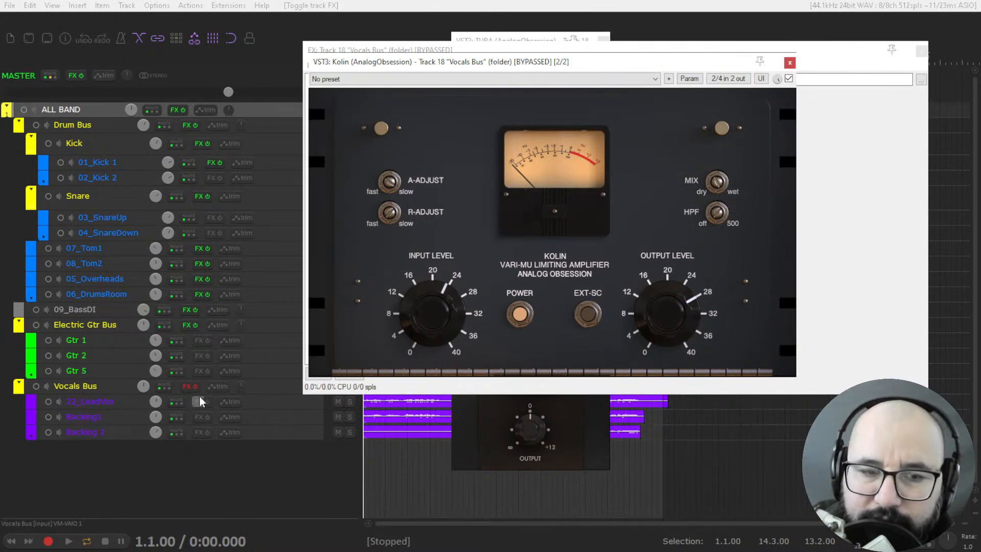
key("space")
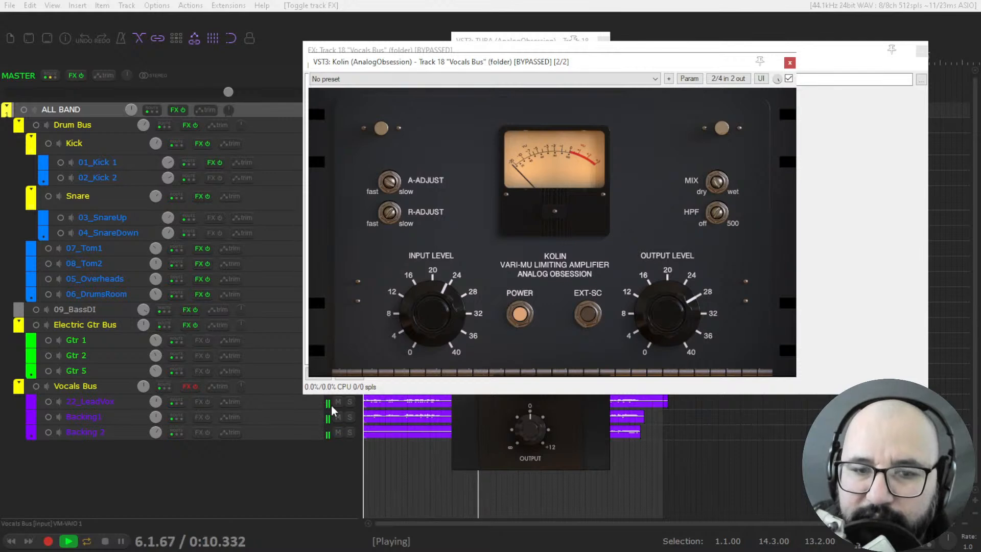
Step: Compare the vocals during playback by toggling the Vocals Bus effects chain, leaving it enabled, and stop playback
left_click(198, 386)
left_click(198, 386)
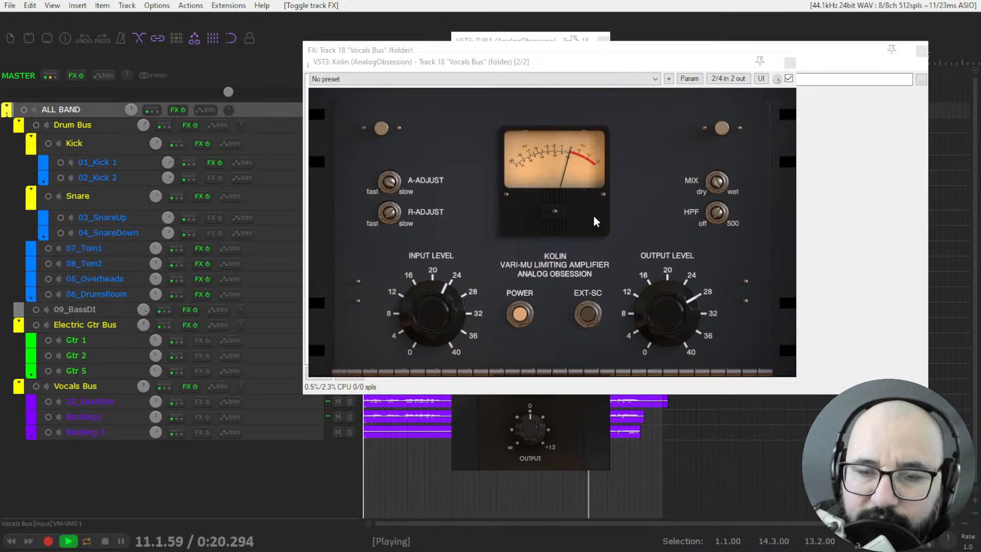
left_click(195, 387)
left_click(195, 389)
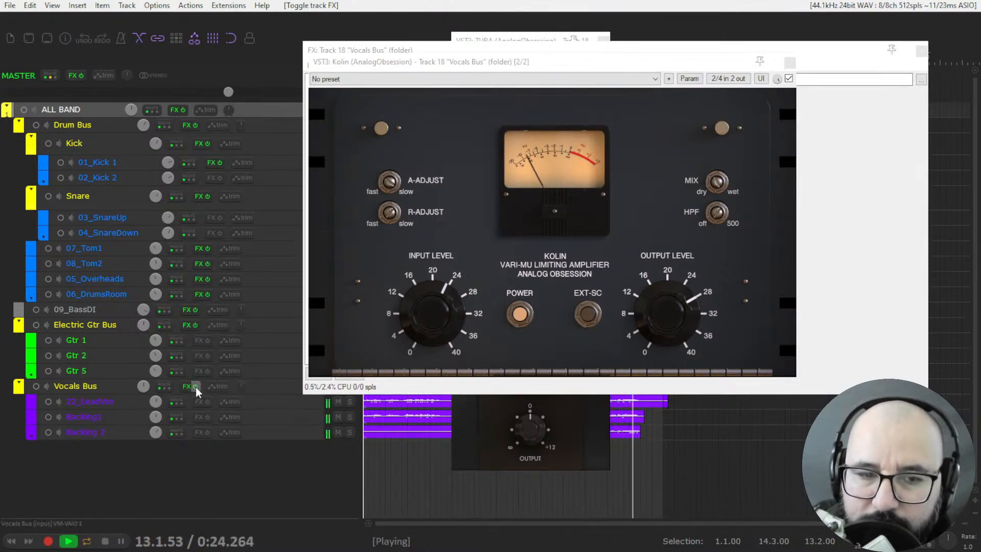
key("space")
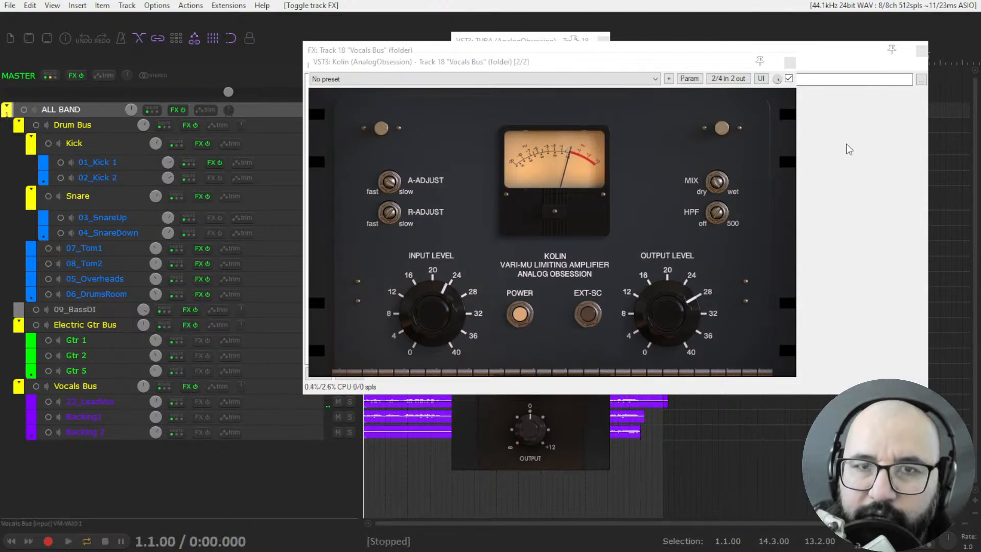
Step: Close the Kolin, effects chain and TUBA windows of the Vocals Bus and remove its solo
left_click(790, 62)
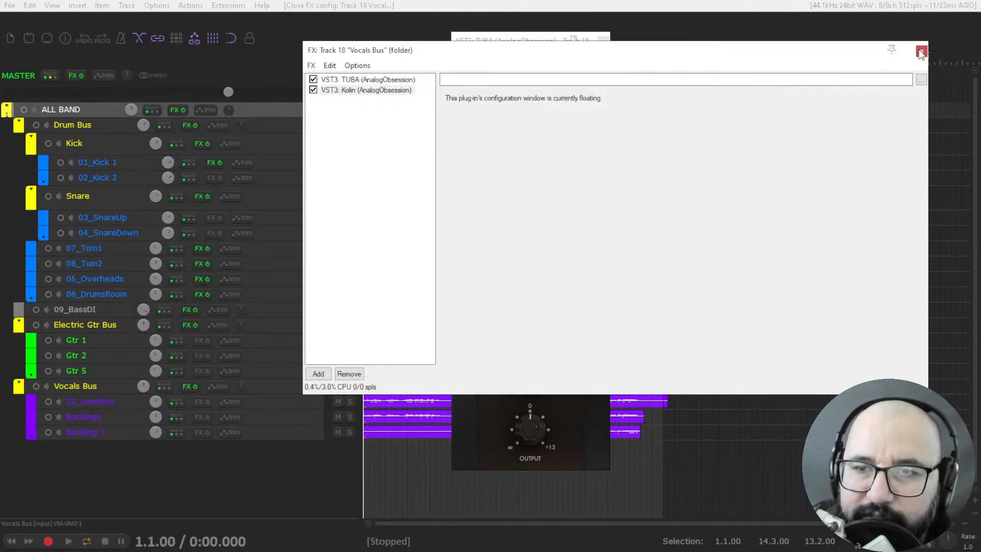
left_click(921, 51)
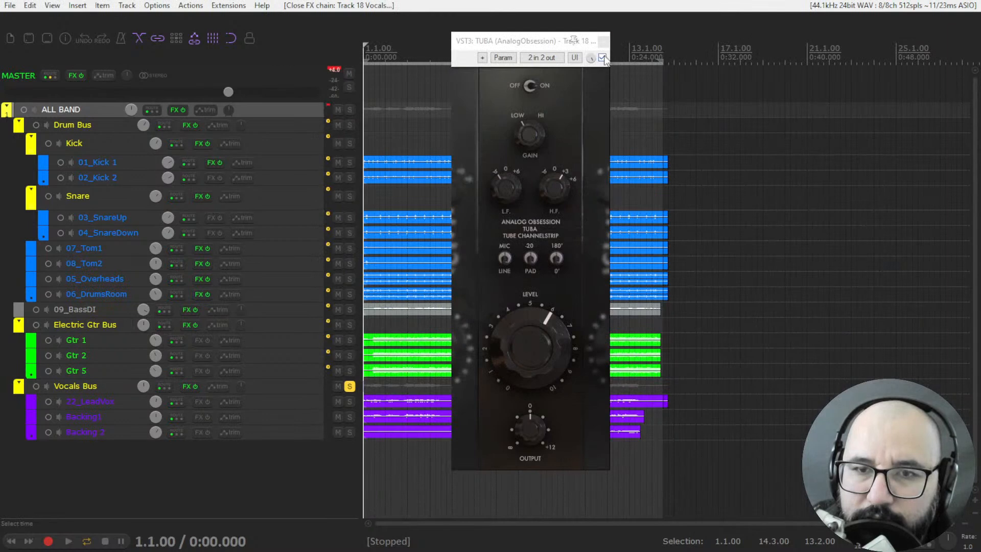
left_click(604, 40)
left_click(349, 387)
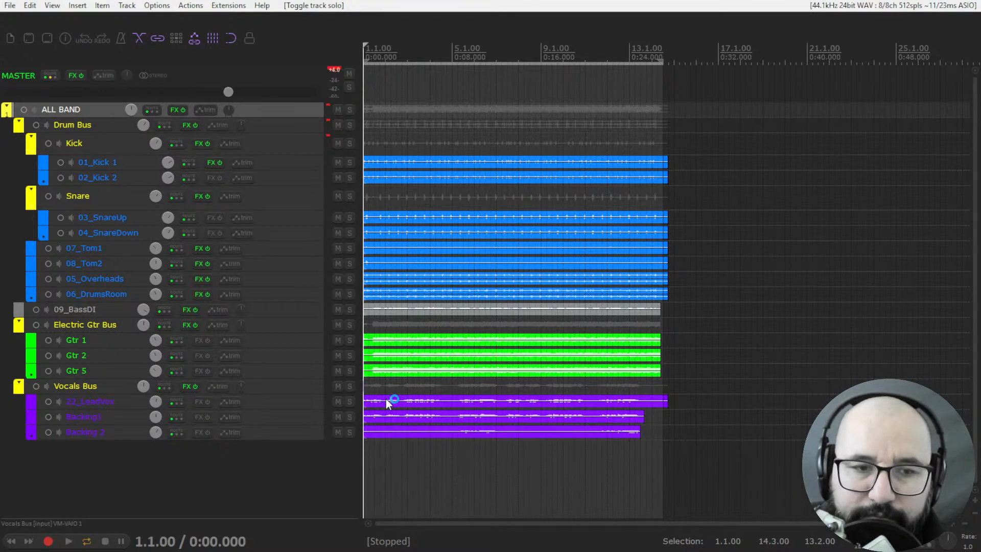
Step: Play the full mix from the start and compare it by bypassing and re-enabling all track effects twice
key("space")
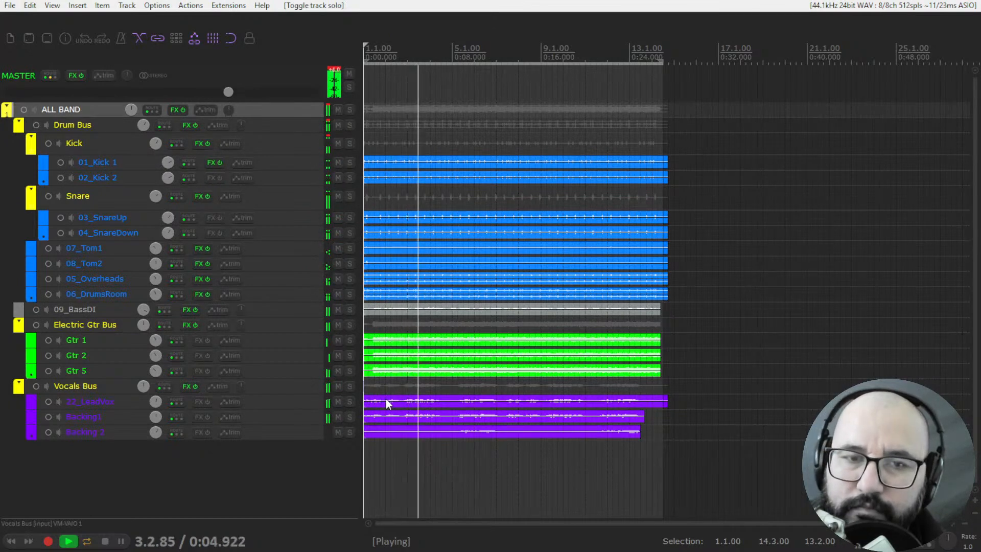
key("ctrl+b")
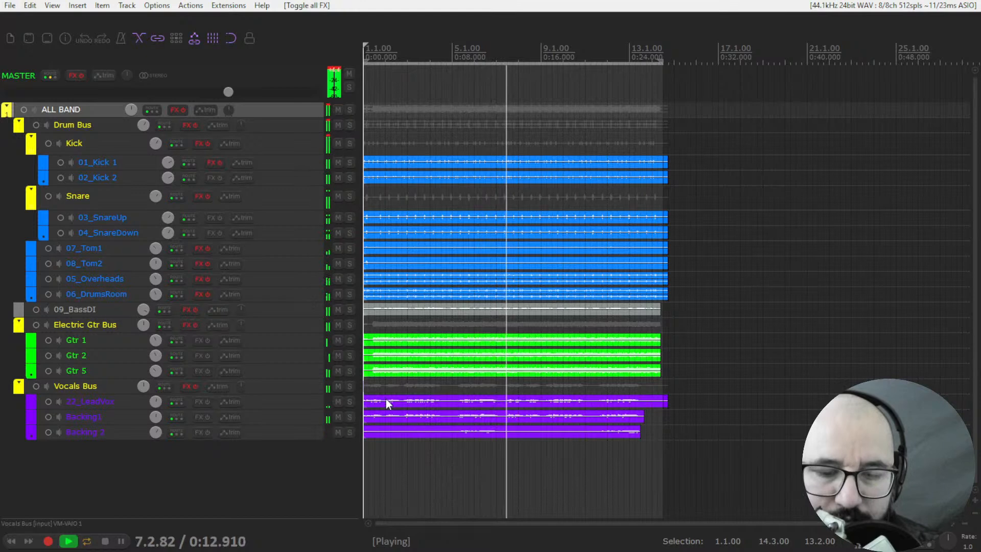
key("ctrl+b")
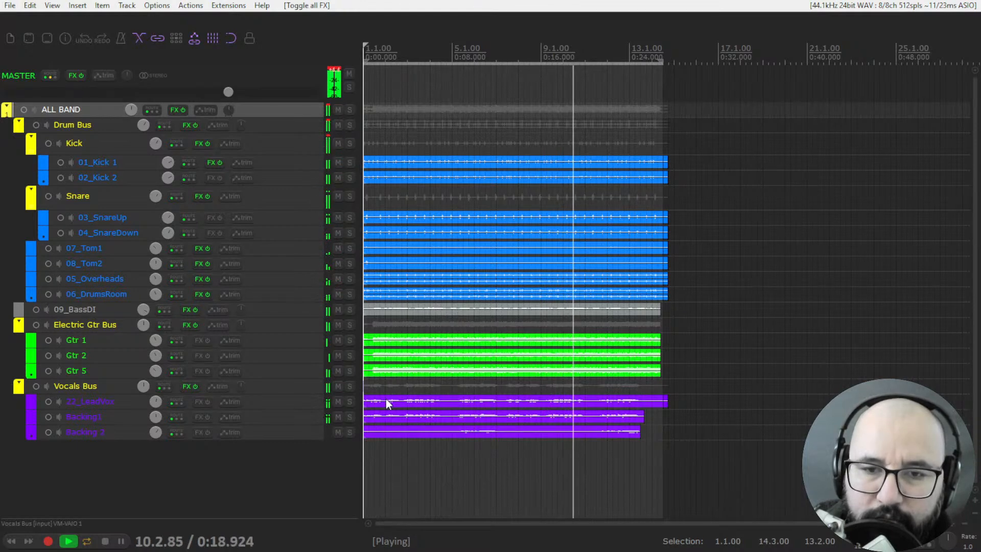
key("ctrl+b")
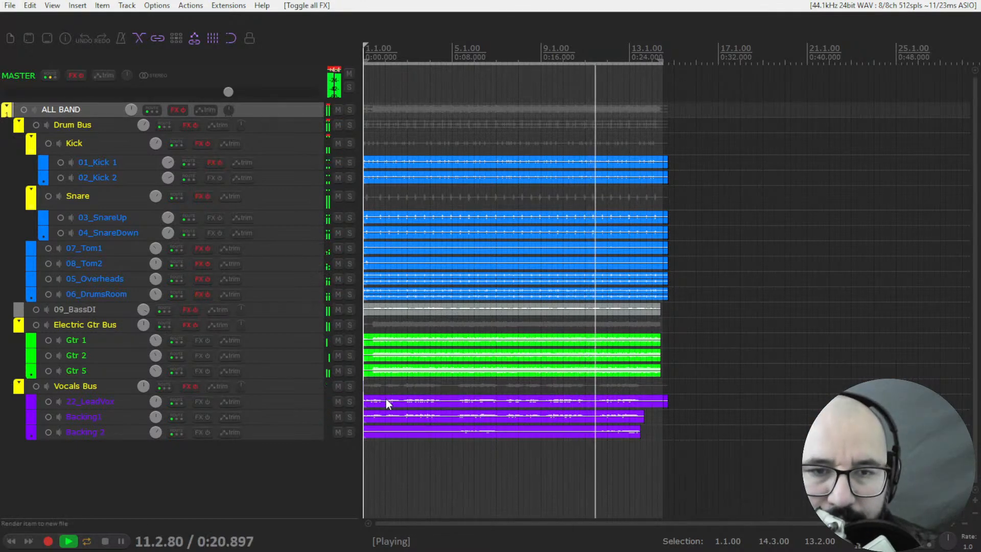
key("ctrl+b")
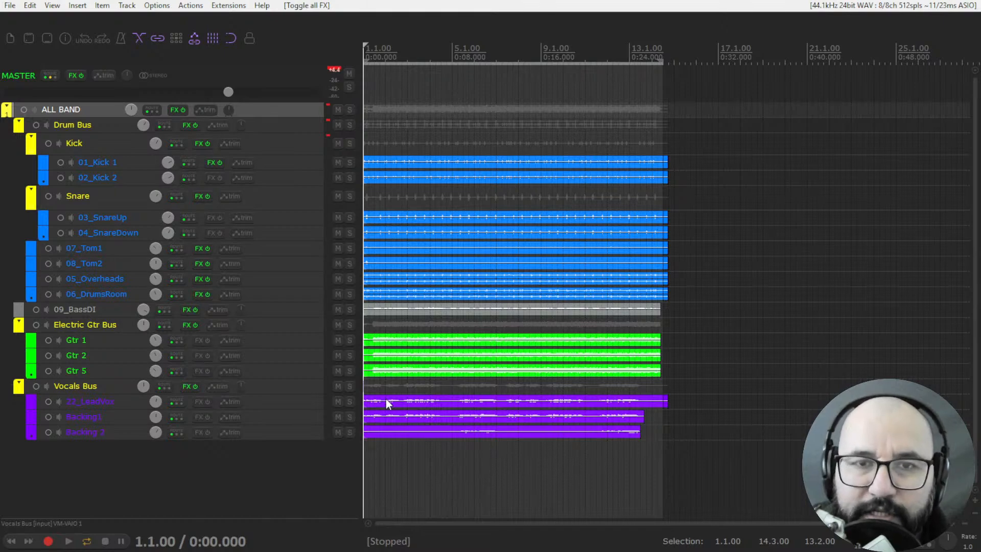
Step: Switch to OBS to activate Scene 2, and expand the FREE menu on the website
key("alt+Tab")
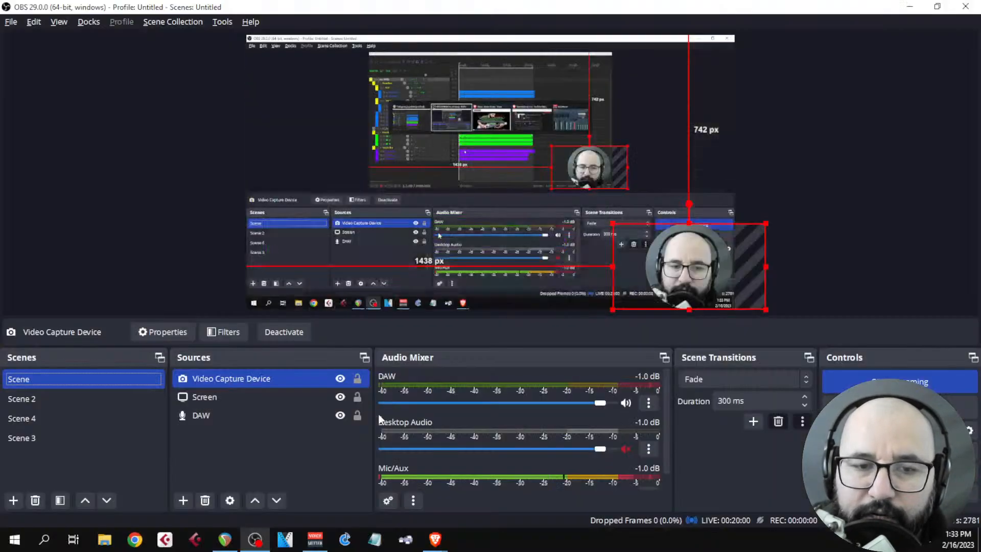
left_click(86, 400)
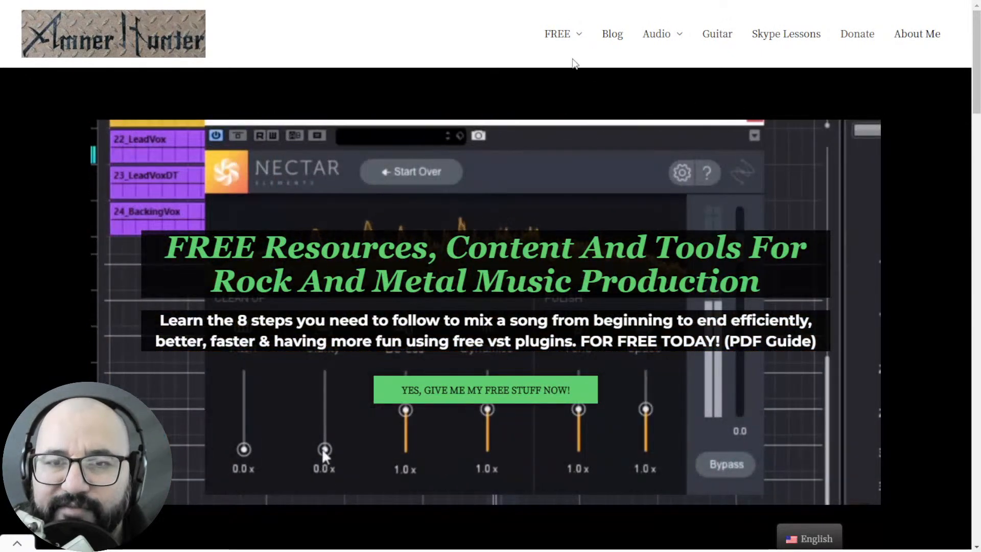
mouse_move(559, 37)
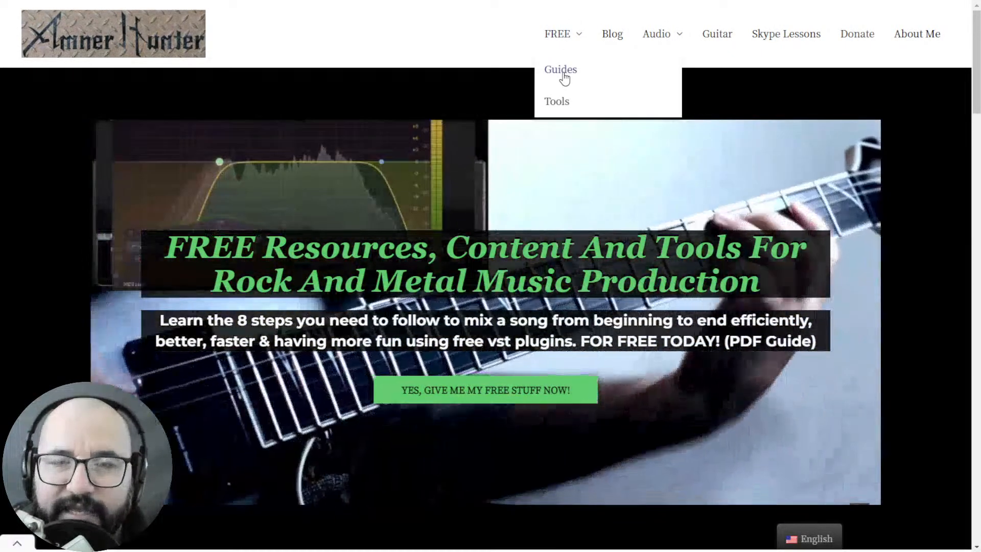